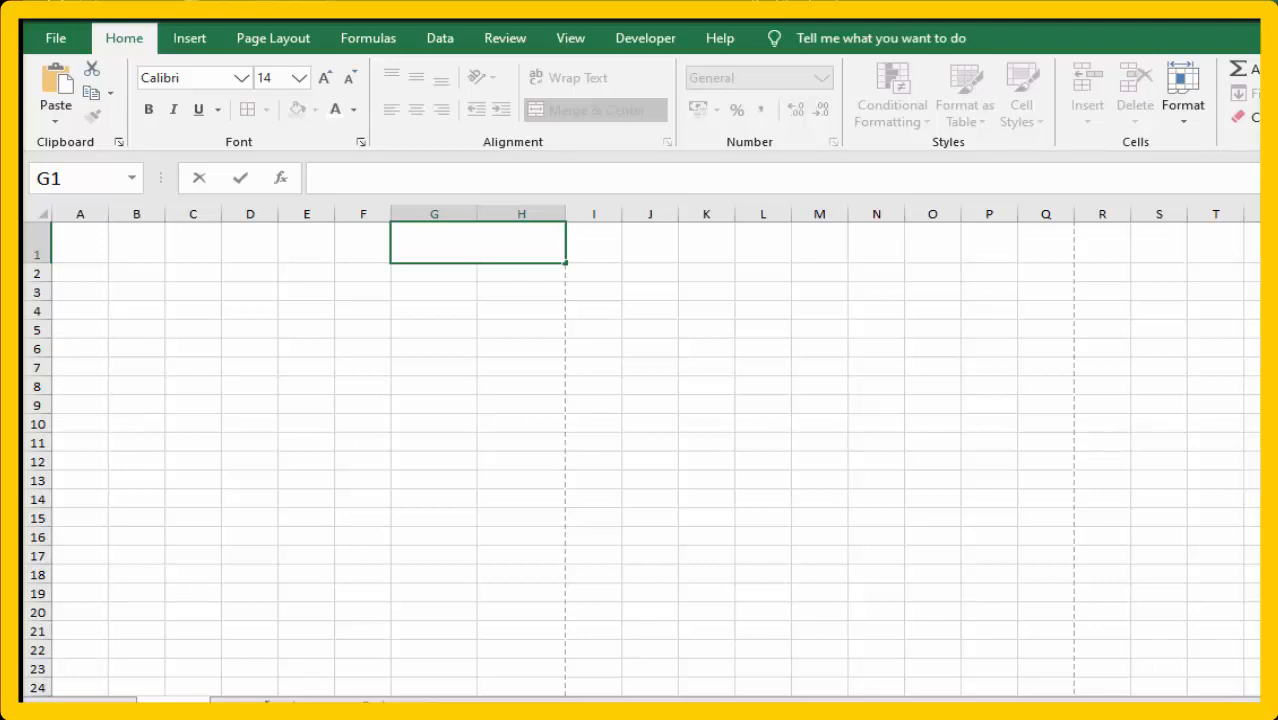
- Enter the title "ใบแจ้งหนี้" in merged cell G1:H1 and enlarge its font to 28 pt
type("ใบแจ้งหนี้")
key("ctrl+Return")
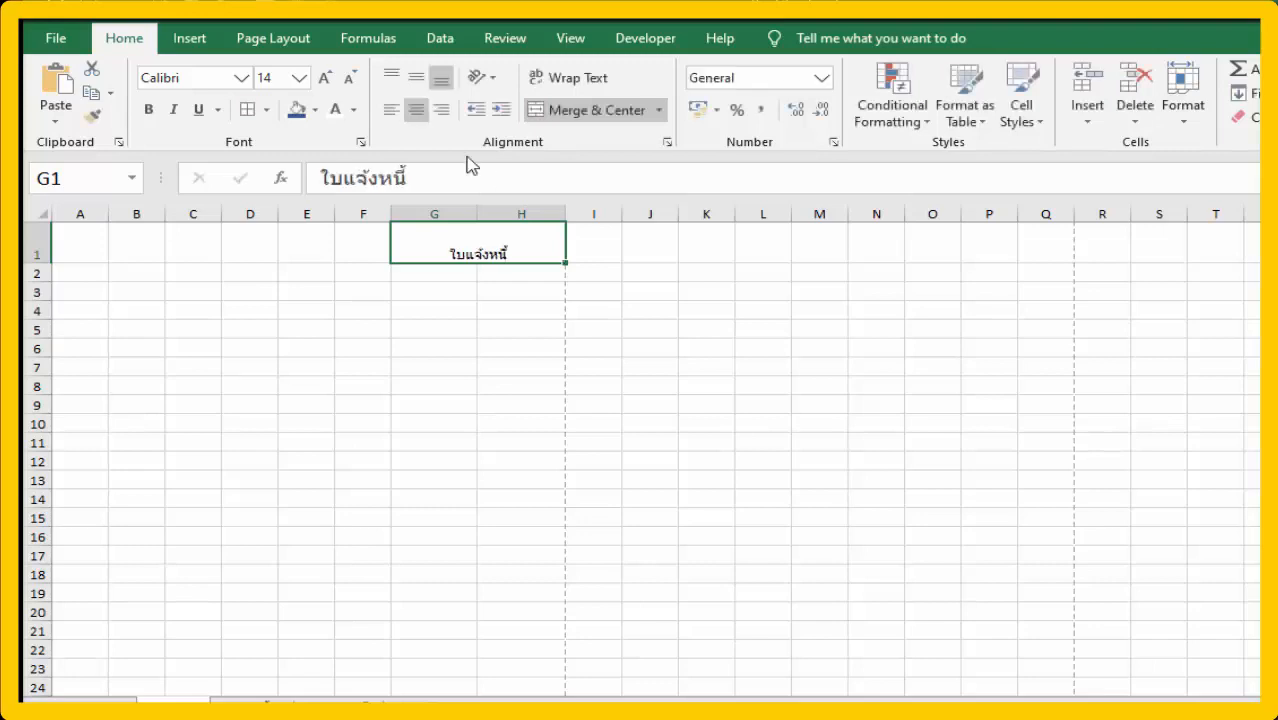
left_click(325, 77)
left_click(325, 78)
left_click(325, 78)
left_click(325, 78)
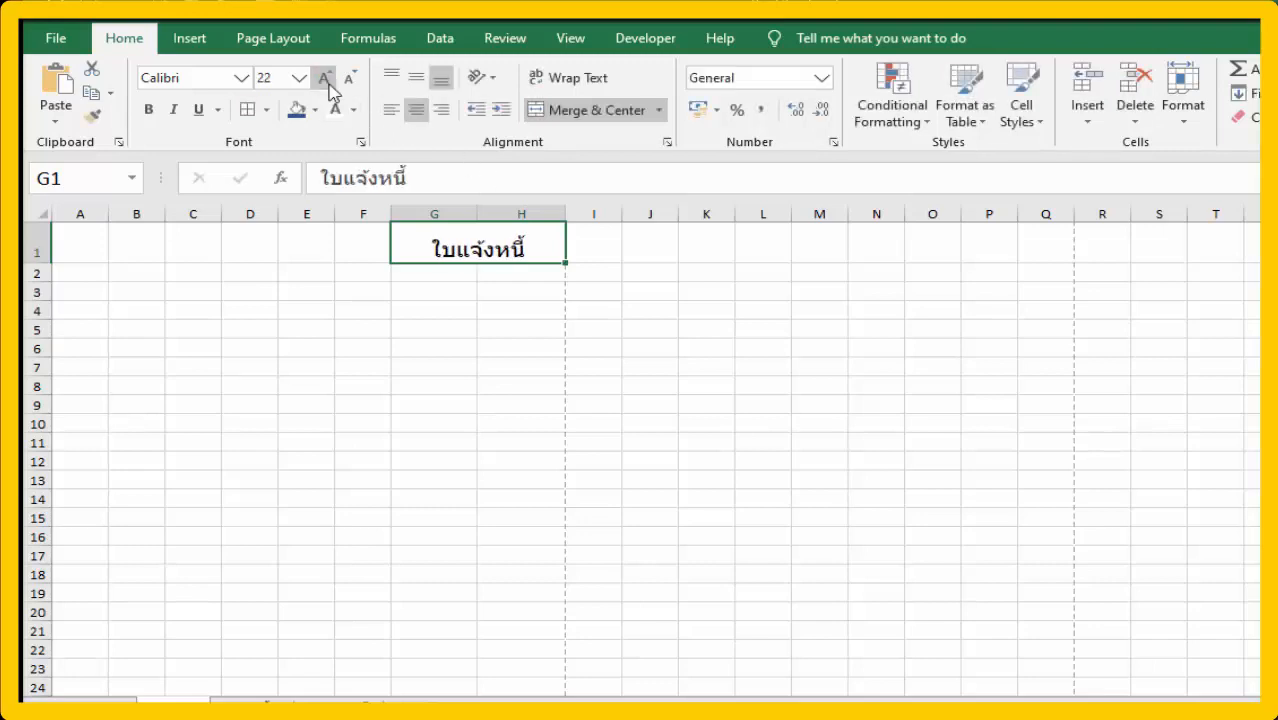
left_click(325, 78)
left_click(325, 78)
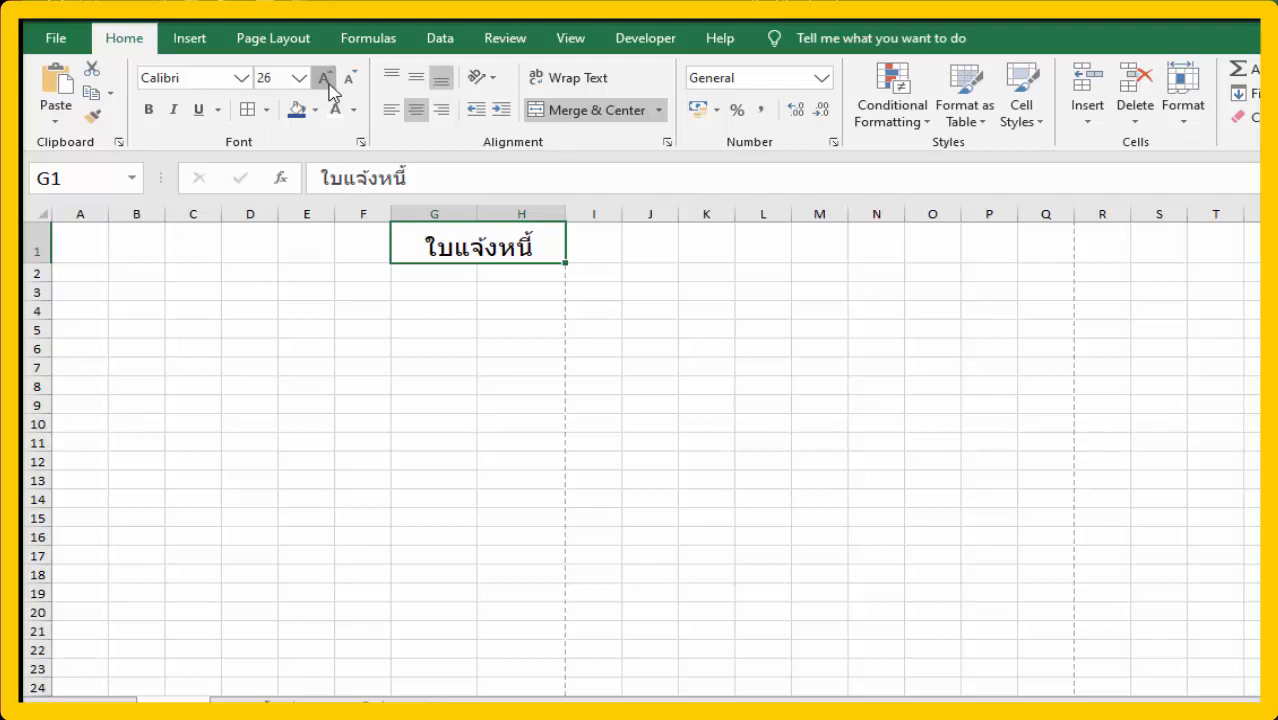
left_click(325, 78)
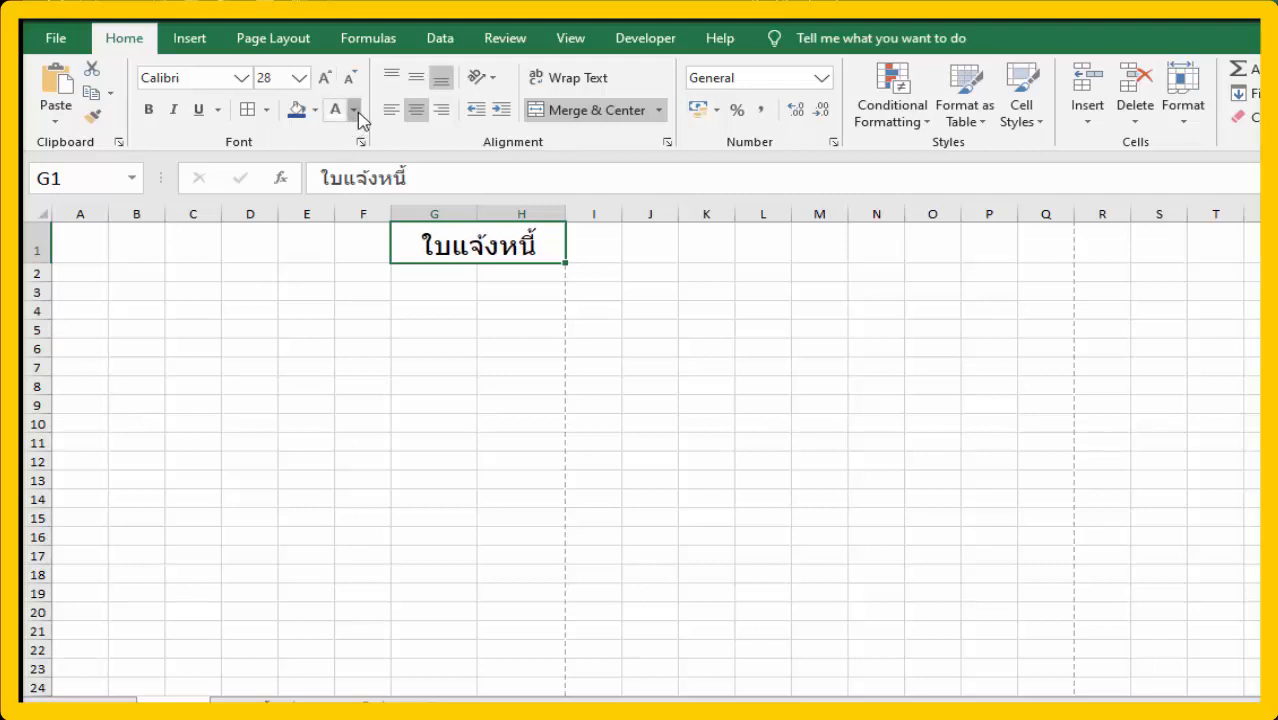
- Make the "ใบแจ้งหนี้" title bold and color its text theme blue
left_click(353, 110)
left_click(358, 145)
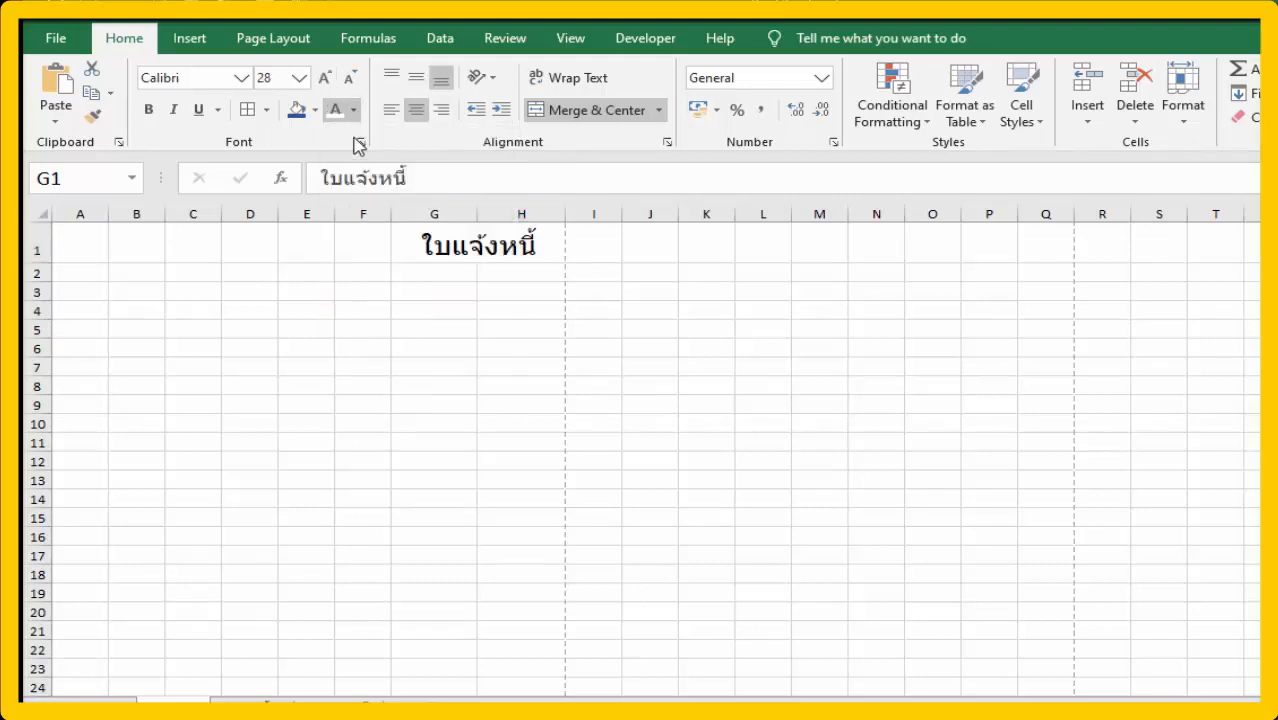
left_click(152, 110)
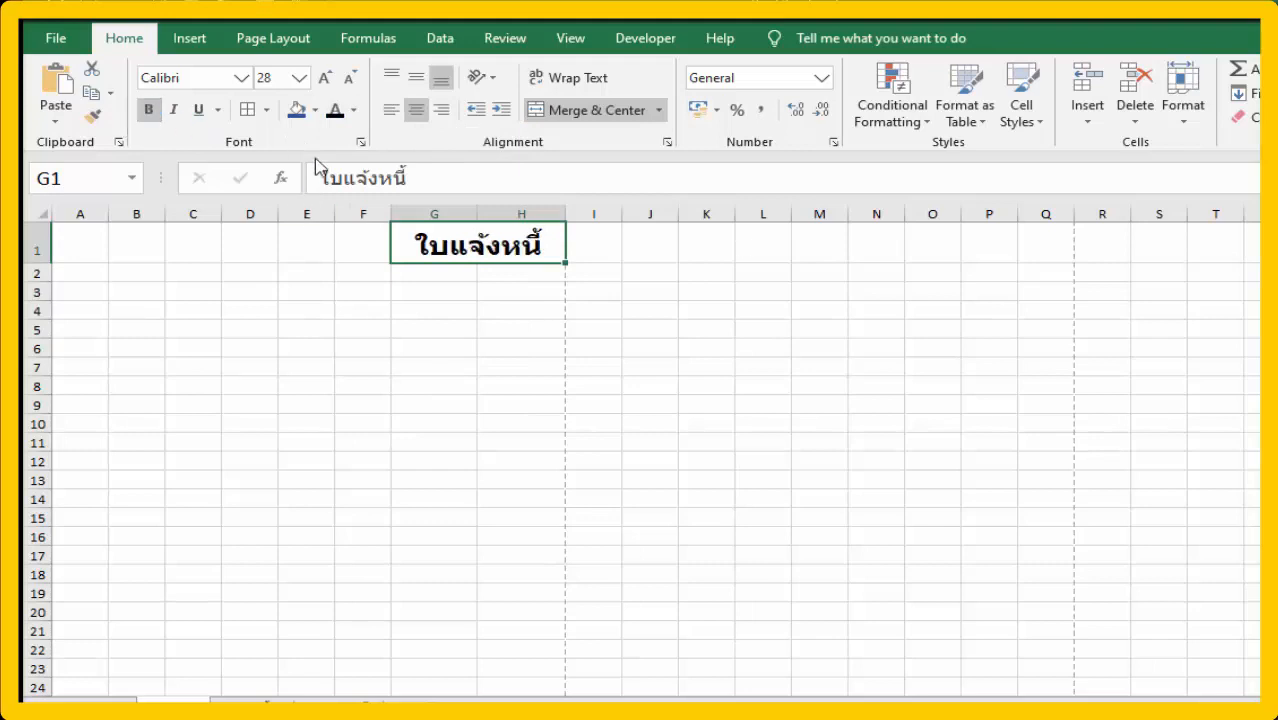
left_click(353, 111)
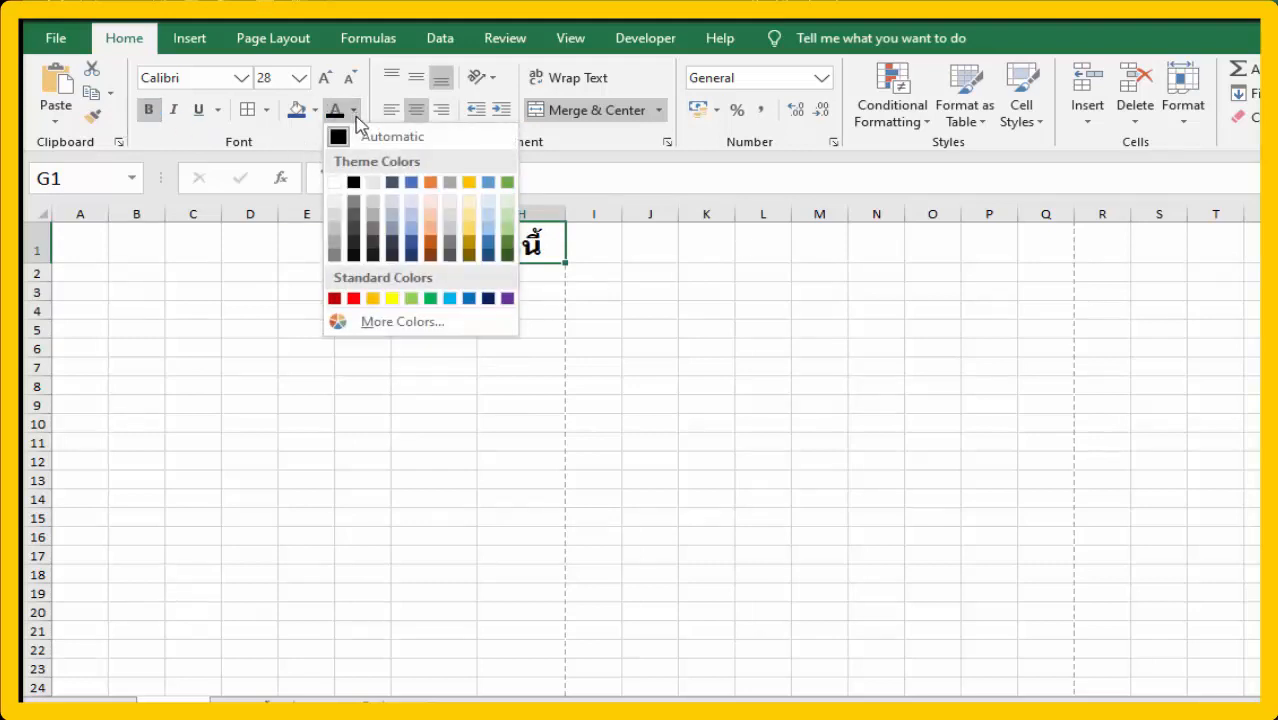
left_click(418, 186)
- Merge cells A1:D1 and enter the company name placeholder "ชื่อบริษัท"
left_click(95, 253)
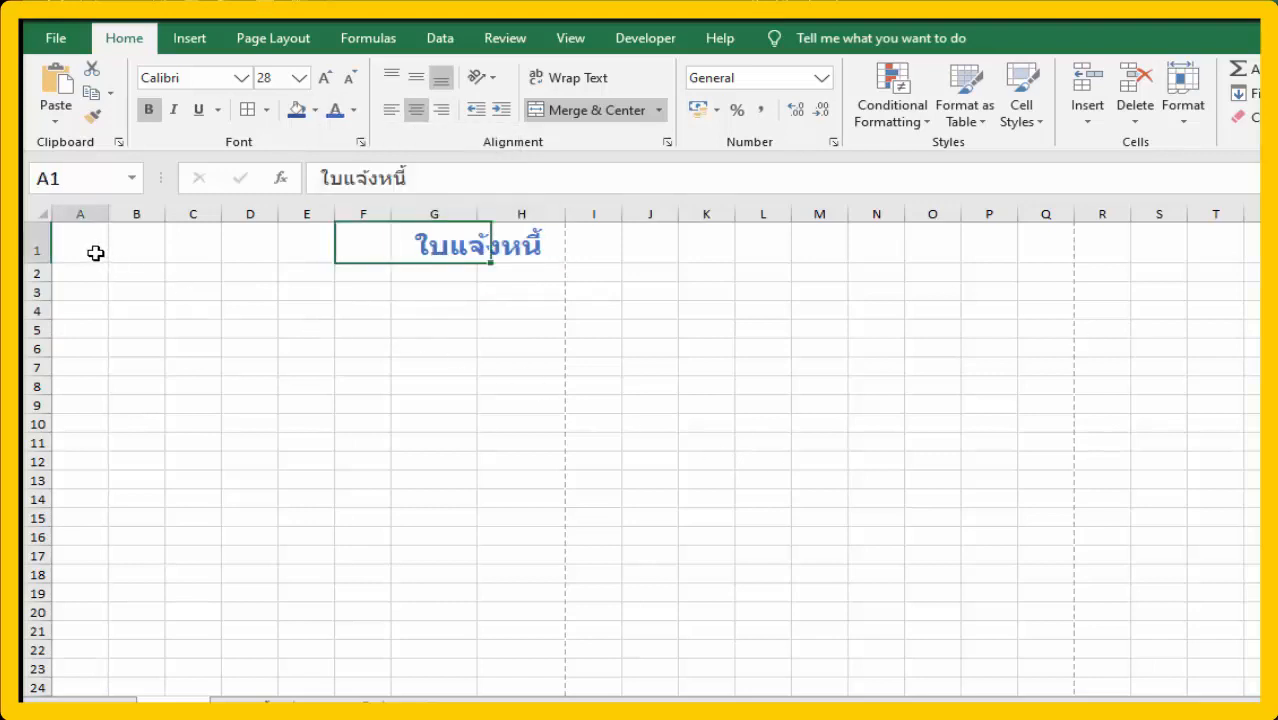
left_click_drag(95, 253, 244, 247)
left_click(537, 112)
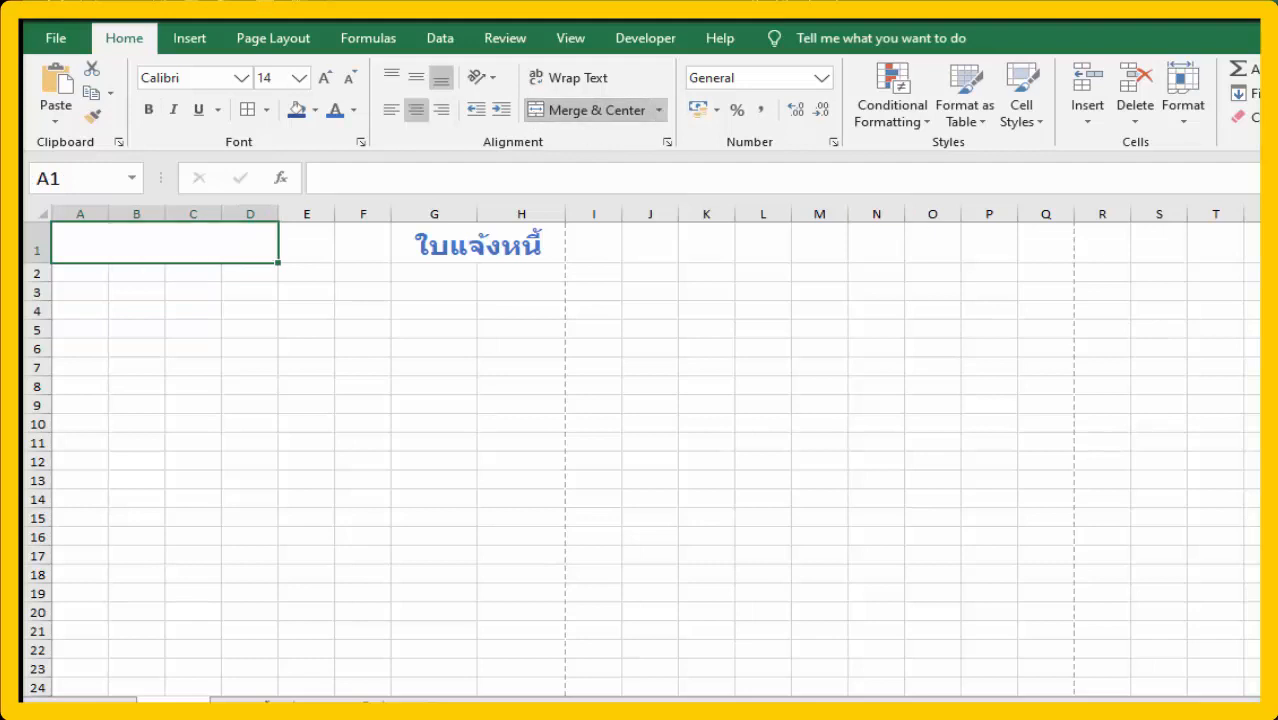
type("ชื่อบริษัท")
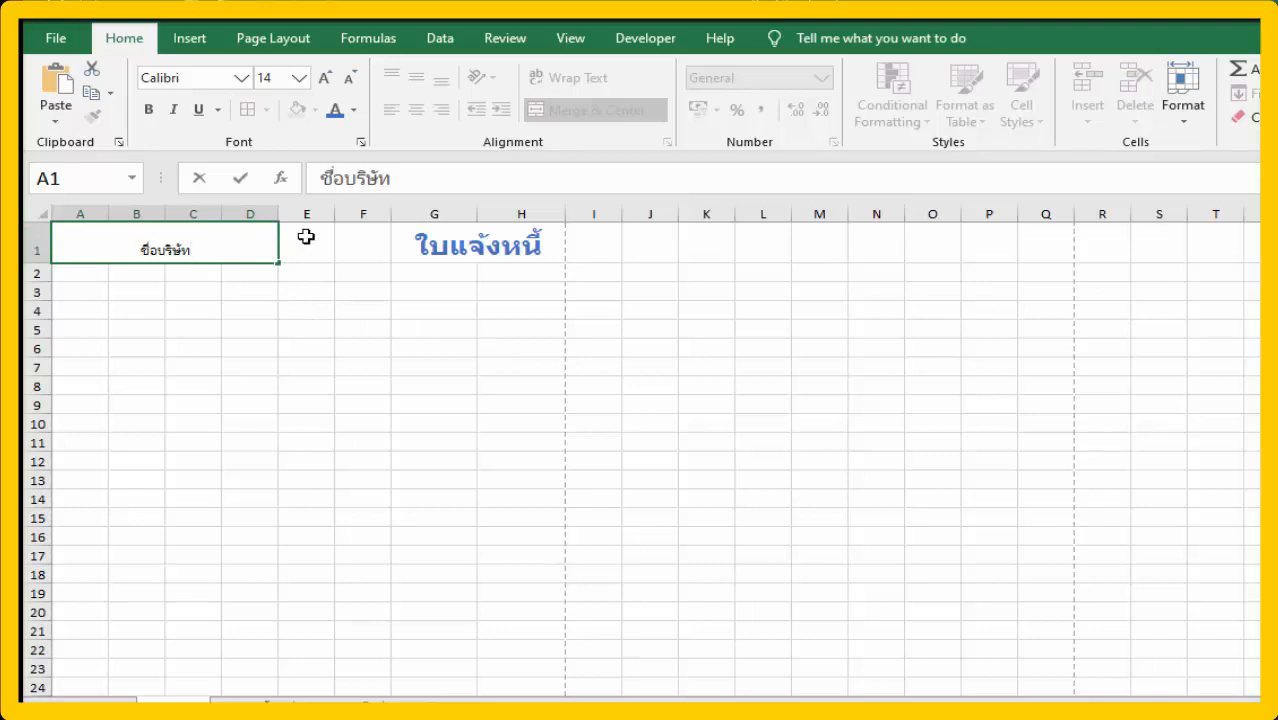
key("ctrl+Return")
- Format the "ชื่อบริษัท" heading as 22 pt bold blue text, aligned left
left_click(325, 78)
left_click(325, 78)
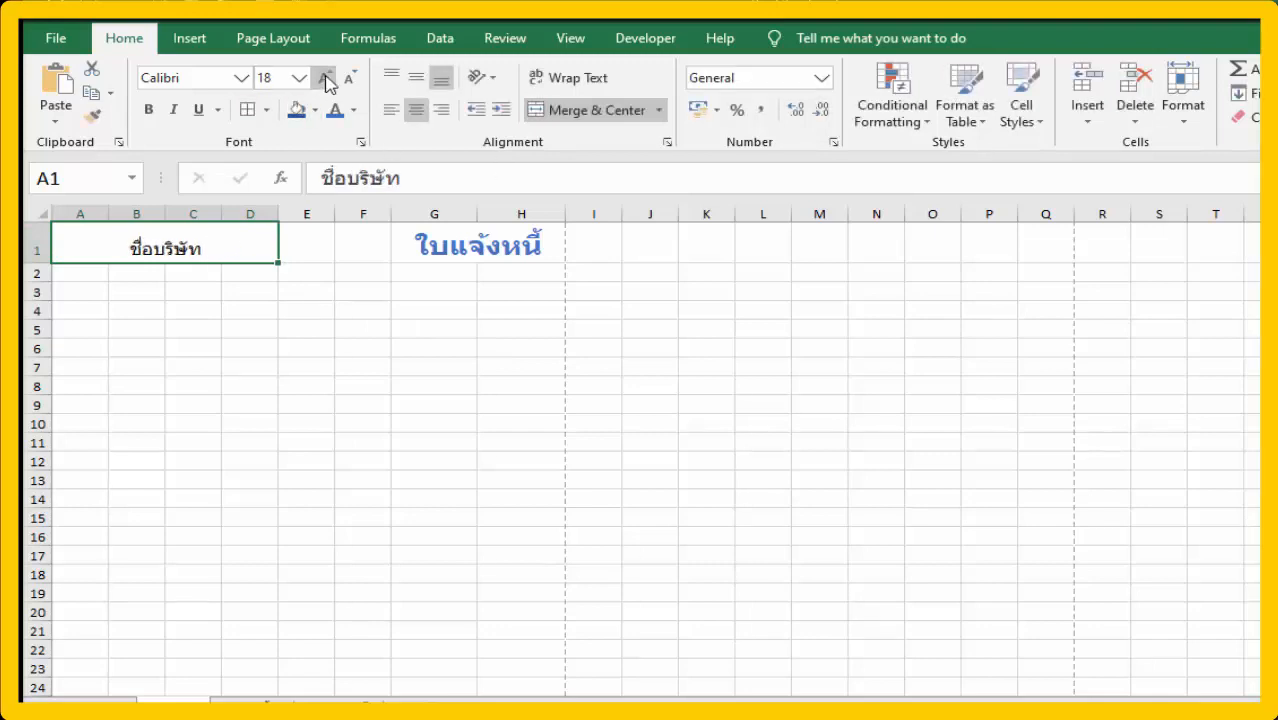
left_click(325, 78)
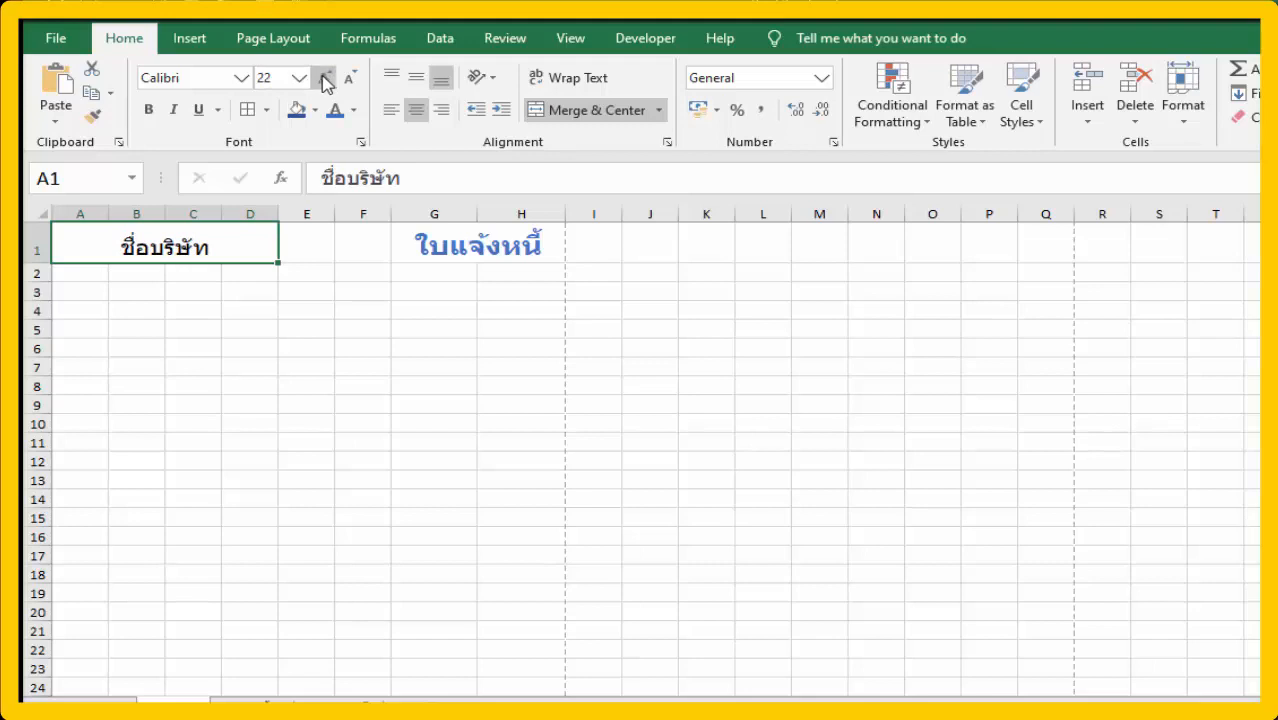
left_click(390, 112)
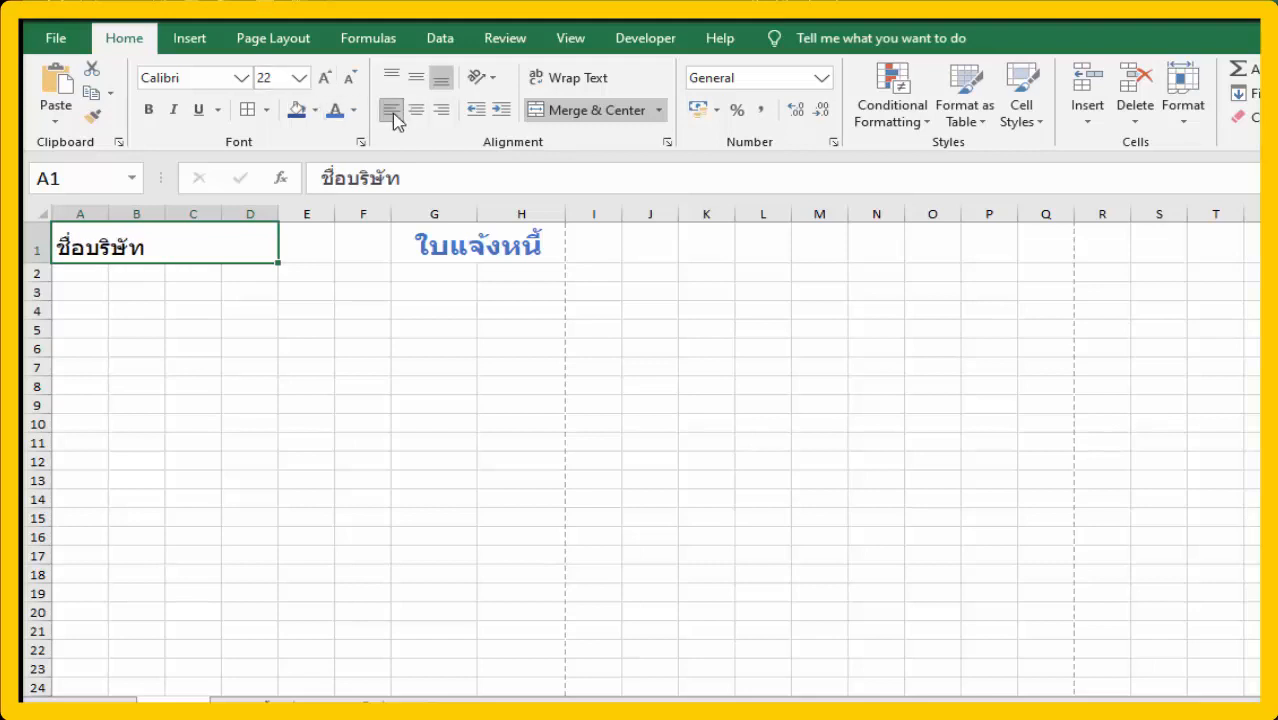
left_click(147, 112)
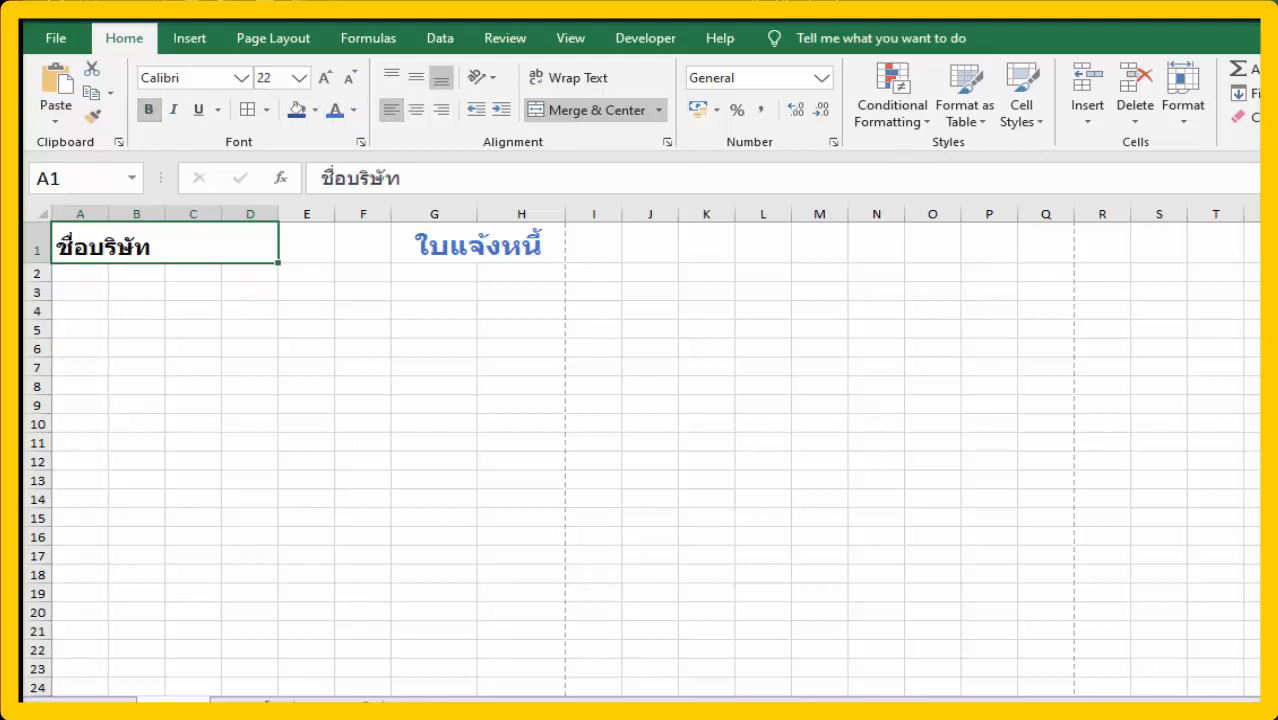
left_click(335, 110)
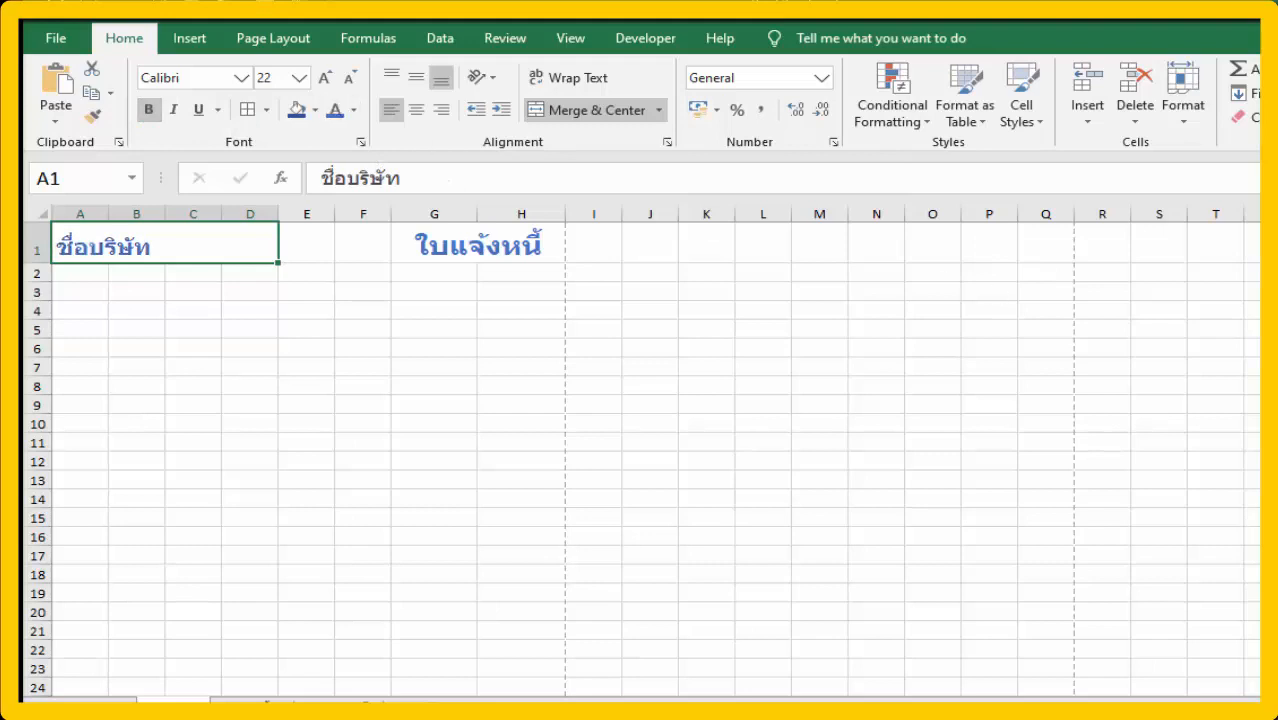
- Widen column A slightly and enter the labels "ที่อยู่", "รหัสไปรษณีย์" and "โทรศัพท์:" in A2 to A4
left_click_drag(108, 211, 185, 240)
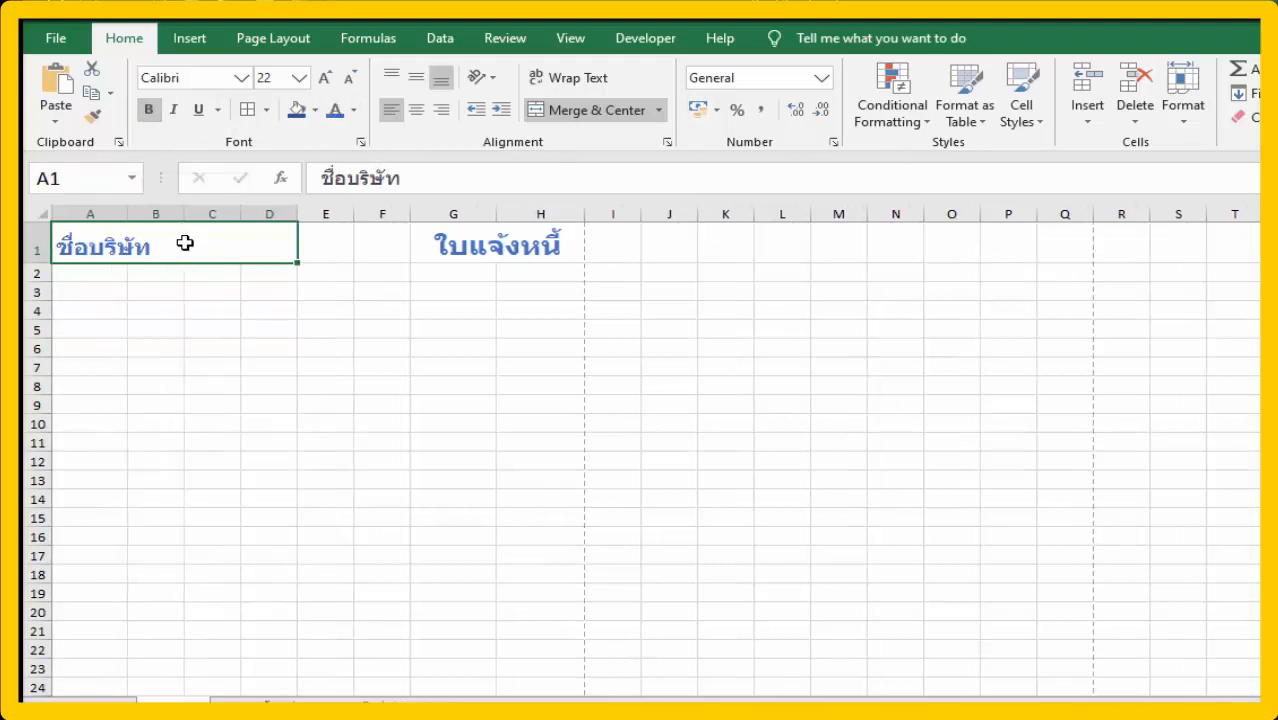
left_click(97, 277)
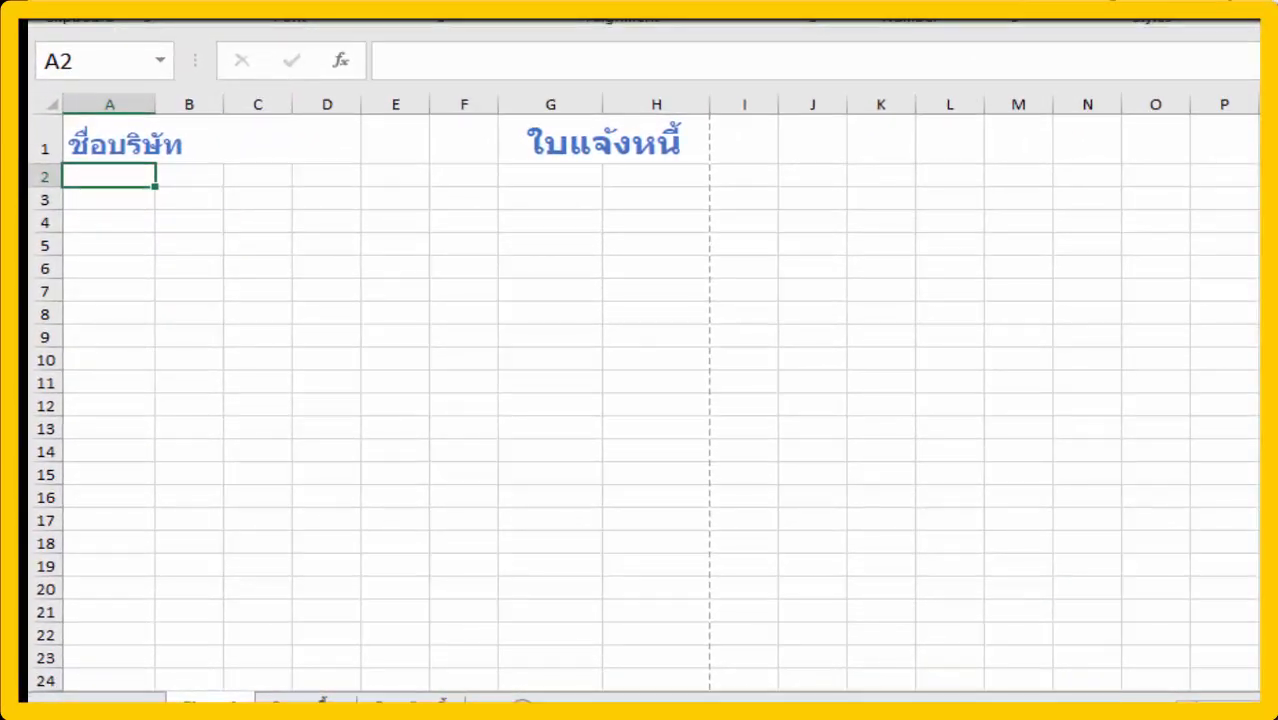
type("ที่อยู่")
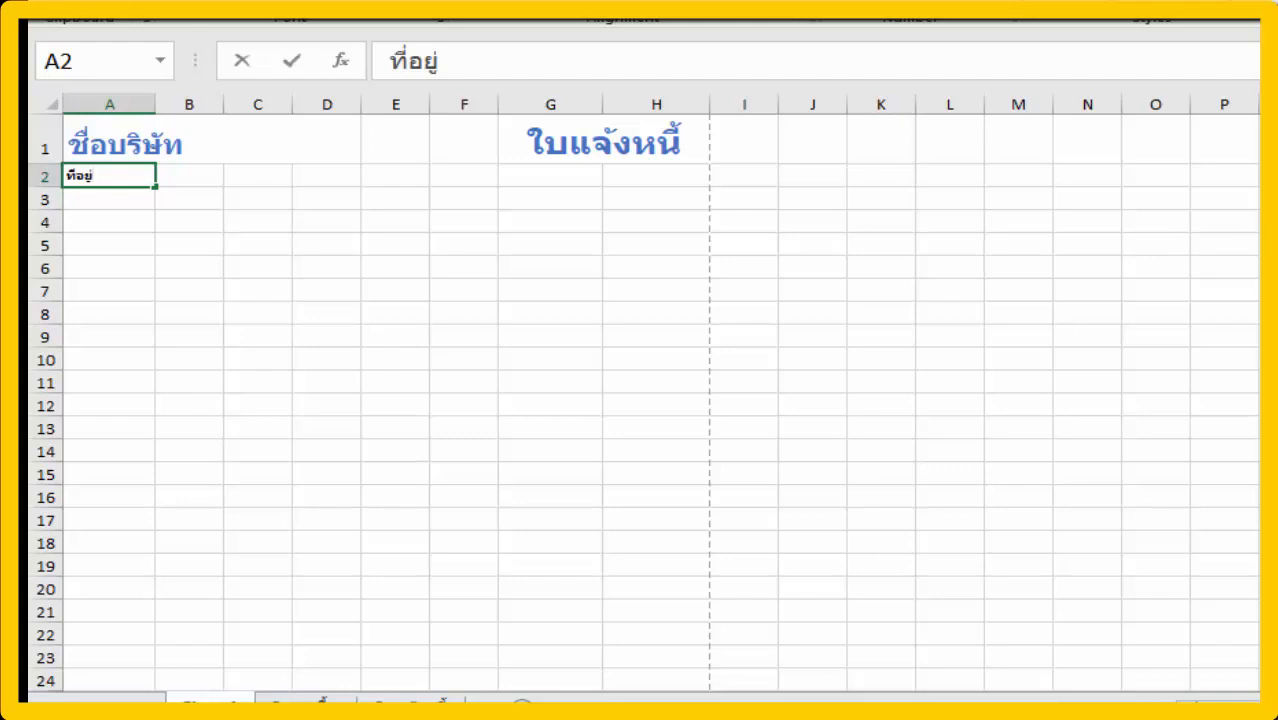
key("Return")
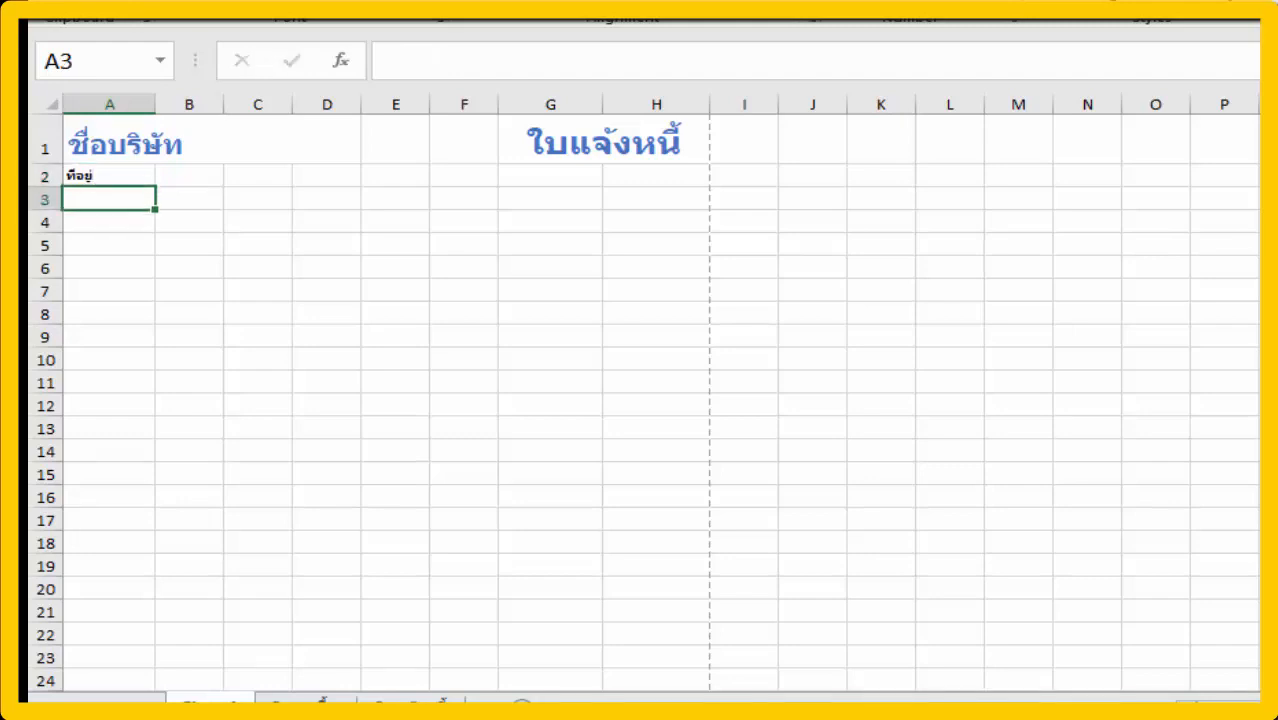
type("รหัสไปรษณีย์")
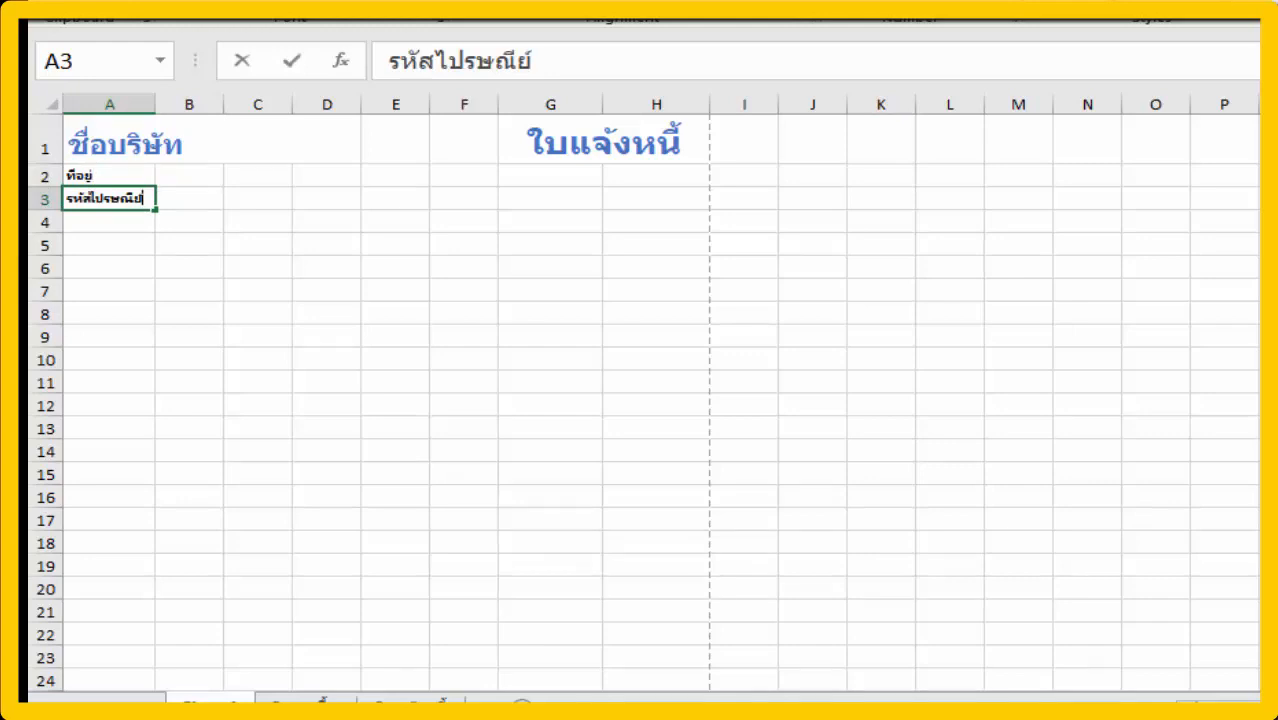
key("Return")
type("โทรศัพท์:")
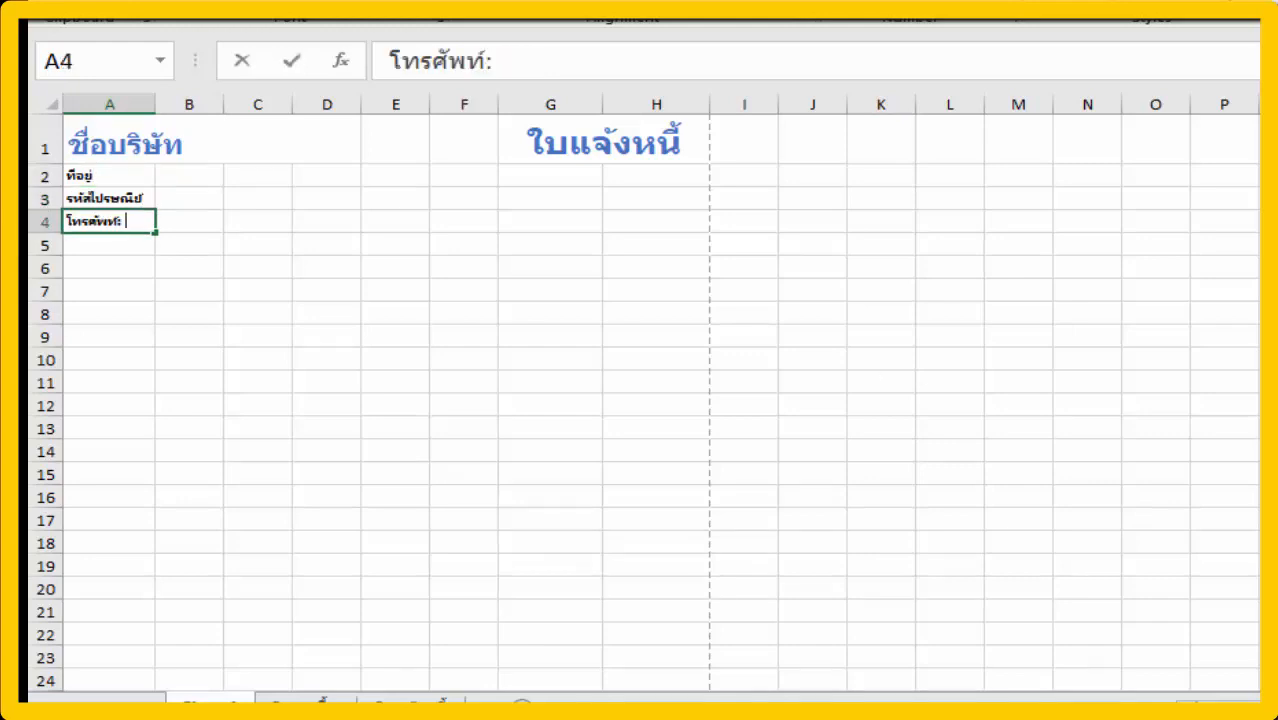
- Widen column B slightly and narrow column E to a thin spacer column
left_click_drag(221, 100, 250, 97)
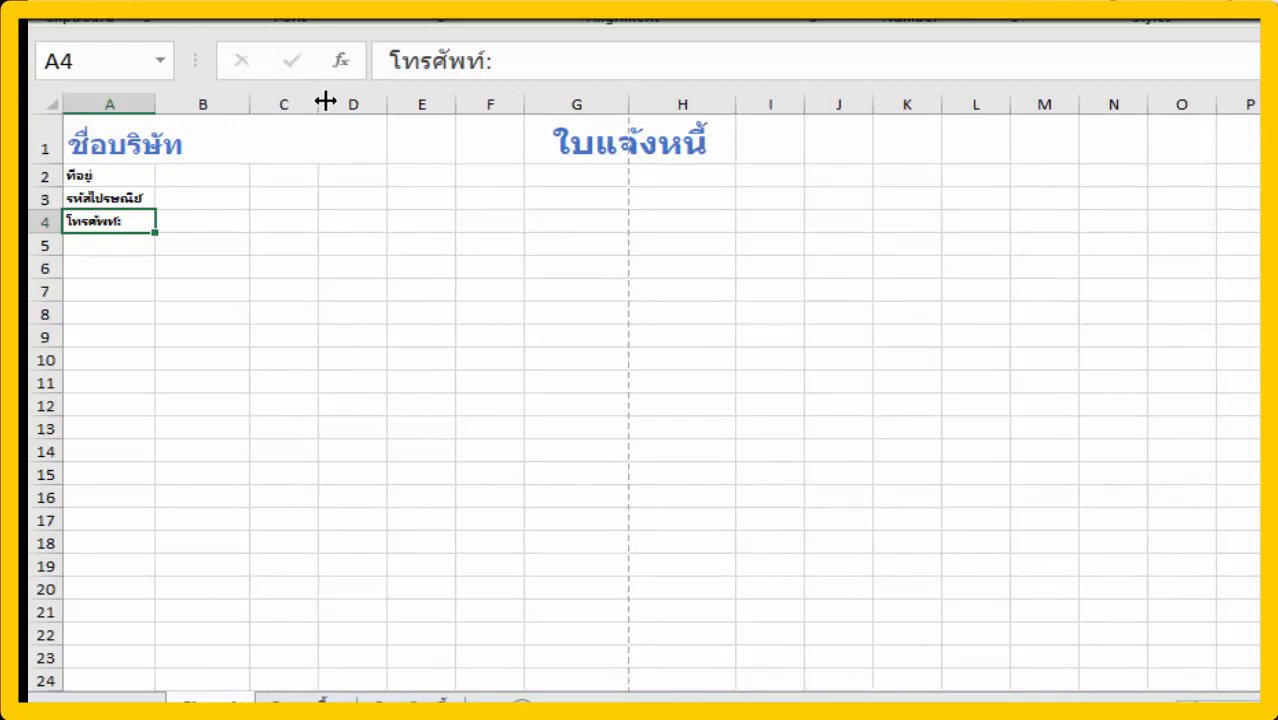
left_click_drag(452, 104, 403, 99)
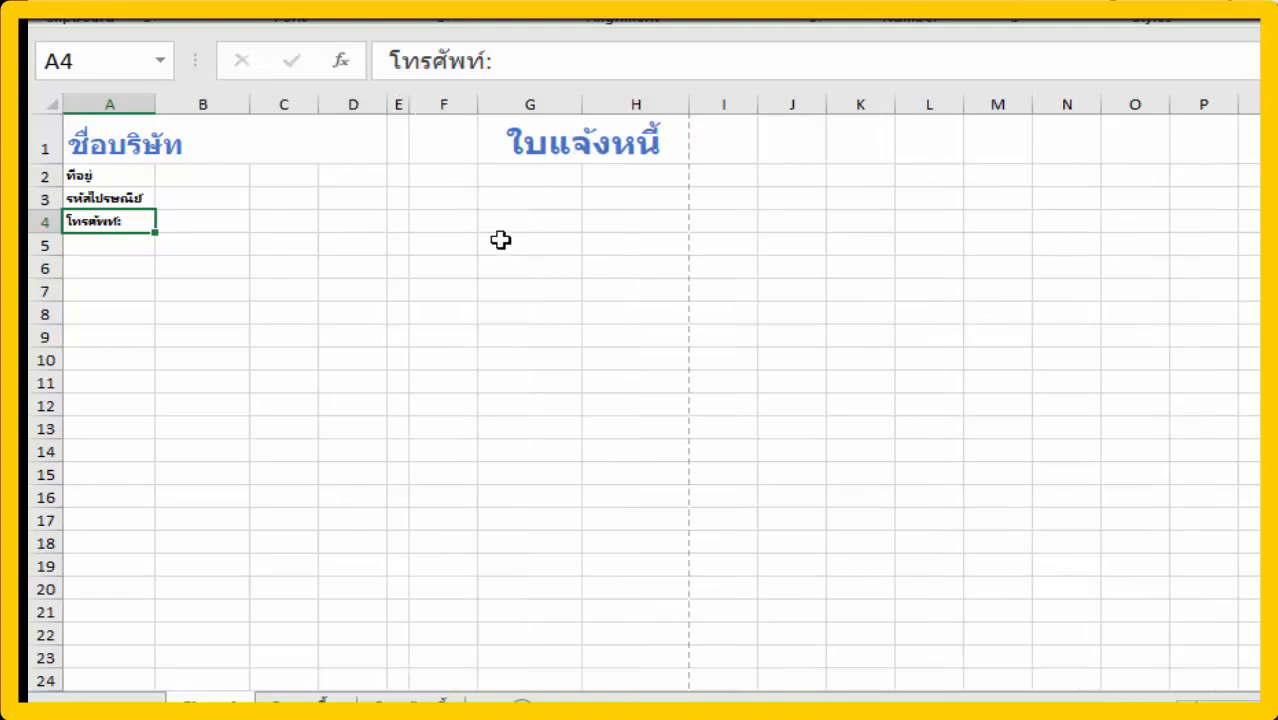
- Merge and center F4:G4, enter "หมายเลขใบแจ้งหนี้" there, and enter "วันที่" in H4
left_click(462, 225)
left_click_drag(465, 225, 505, 225)
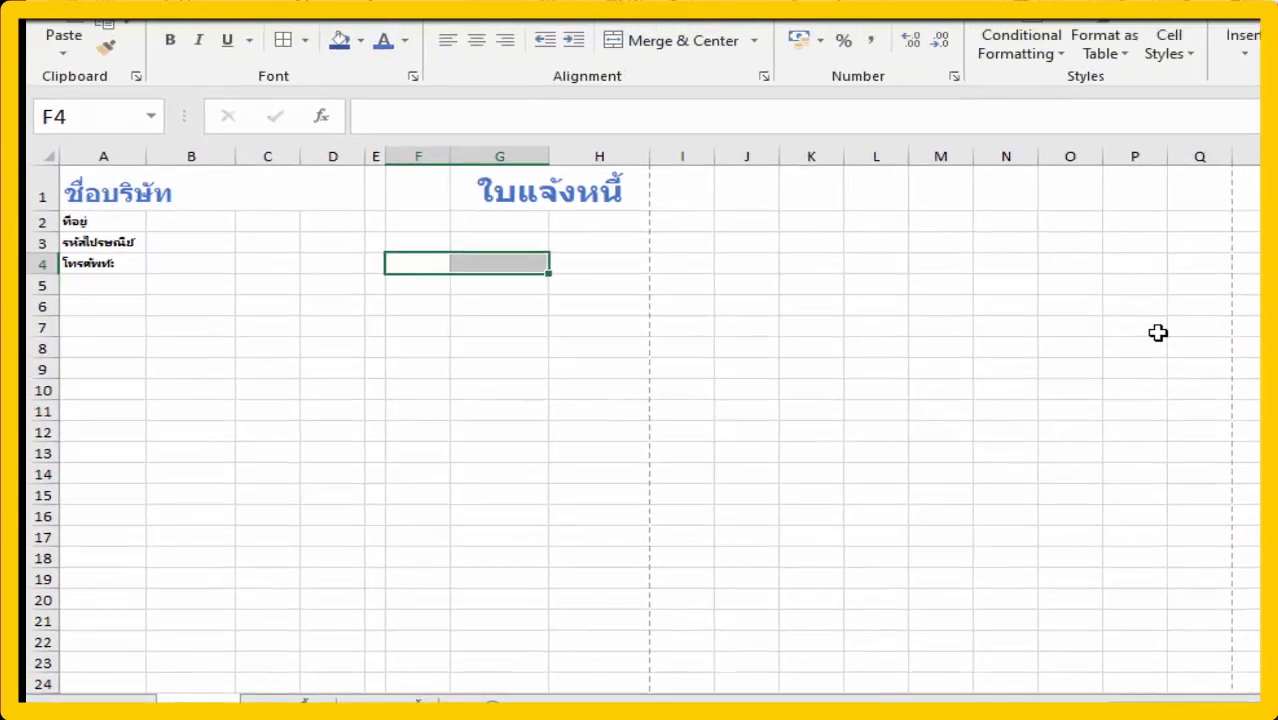
left_click(628, 44)
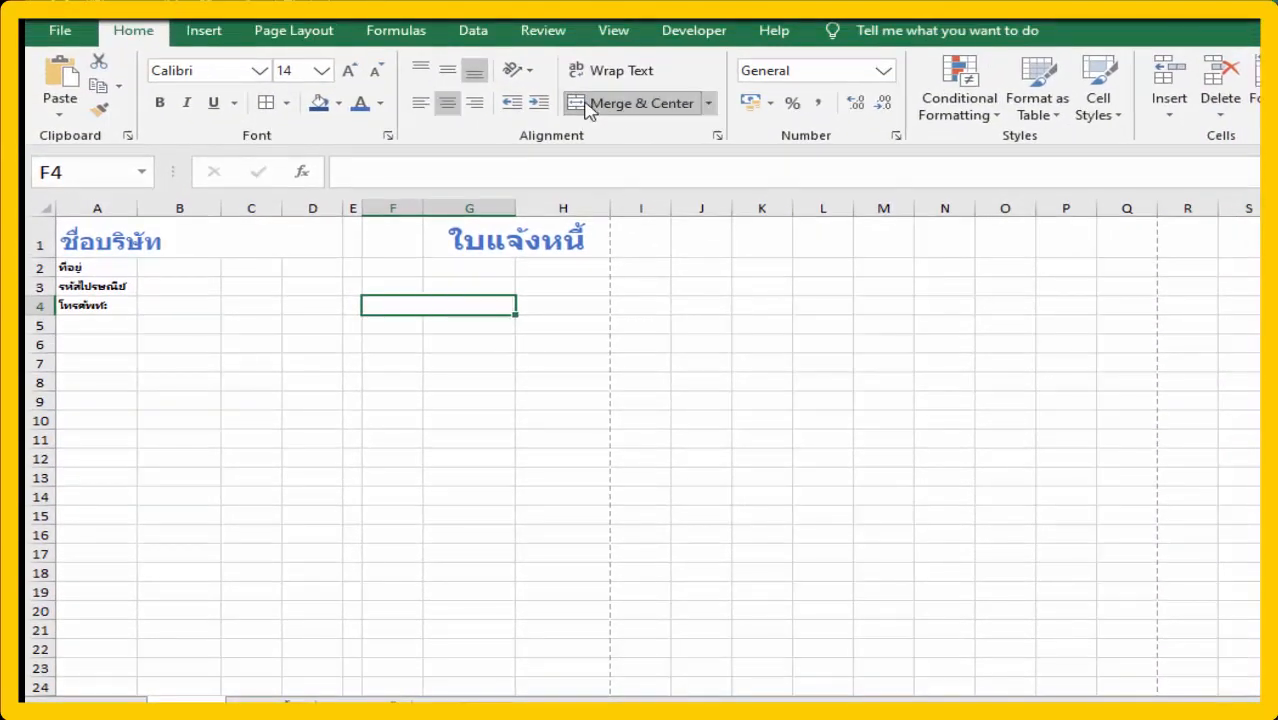
type("หมายเลขใบแจ้งหนี้")
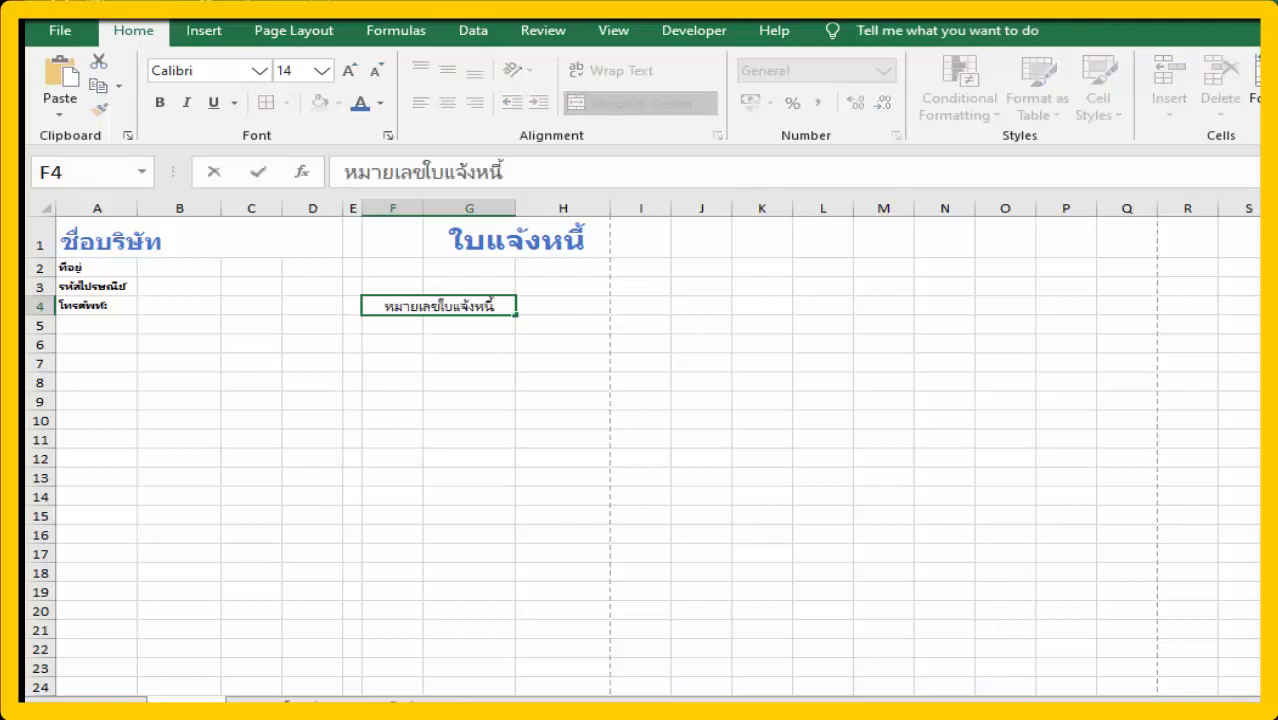
key("Tab")
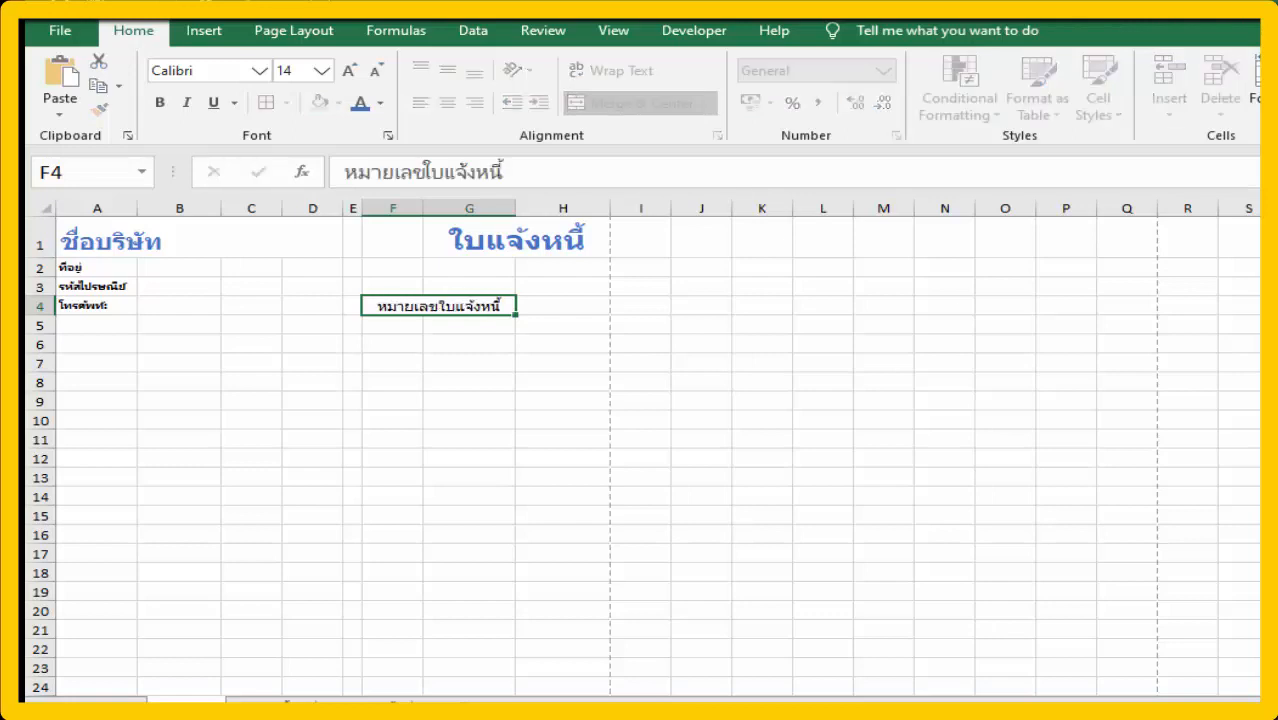
type("วันที่")
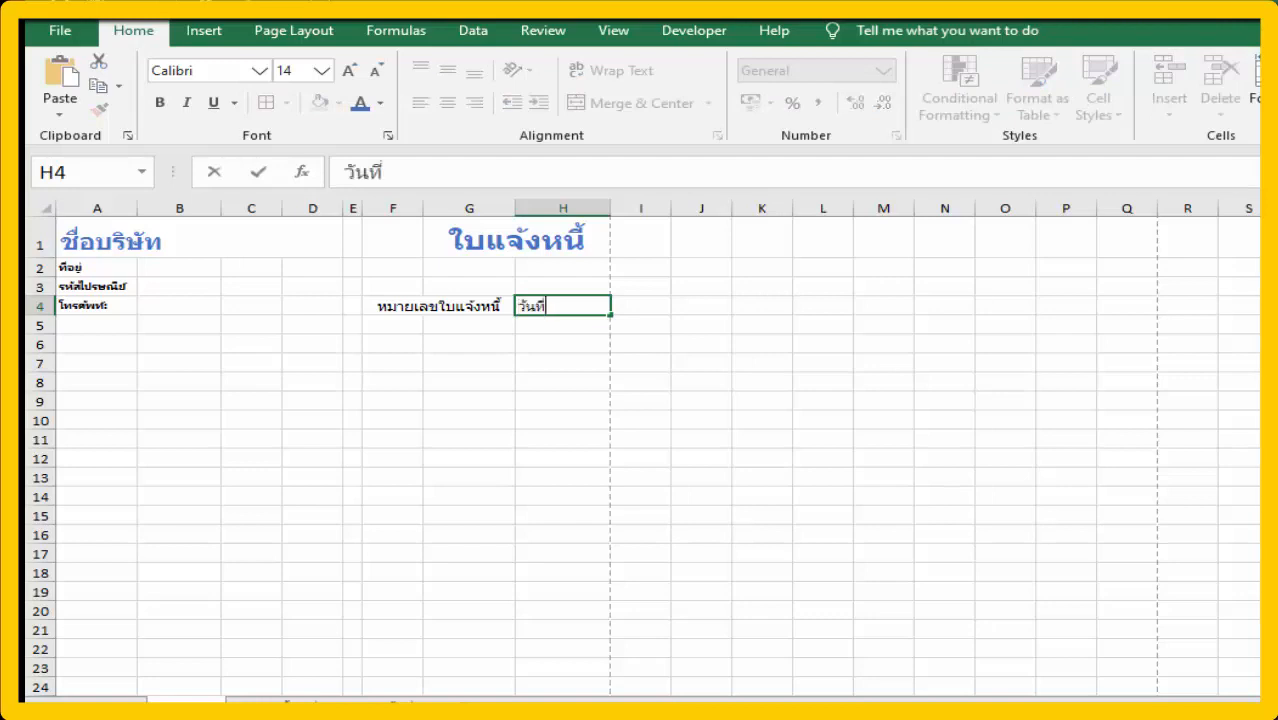
key("Return")
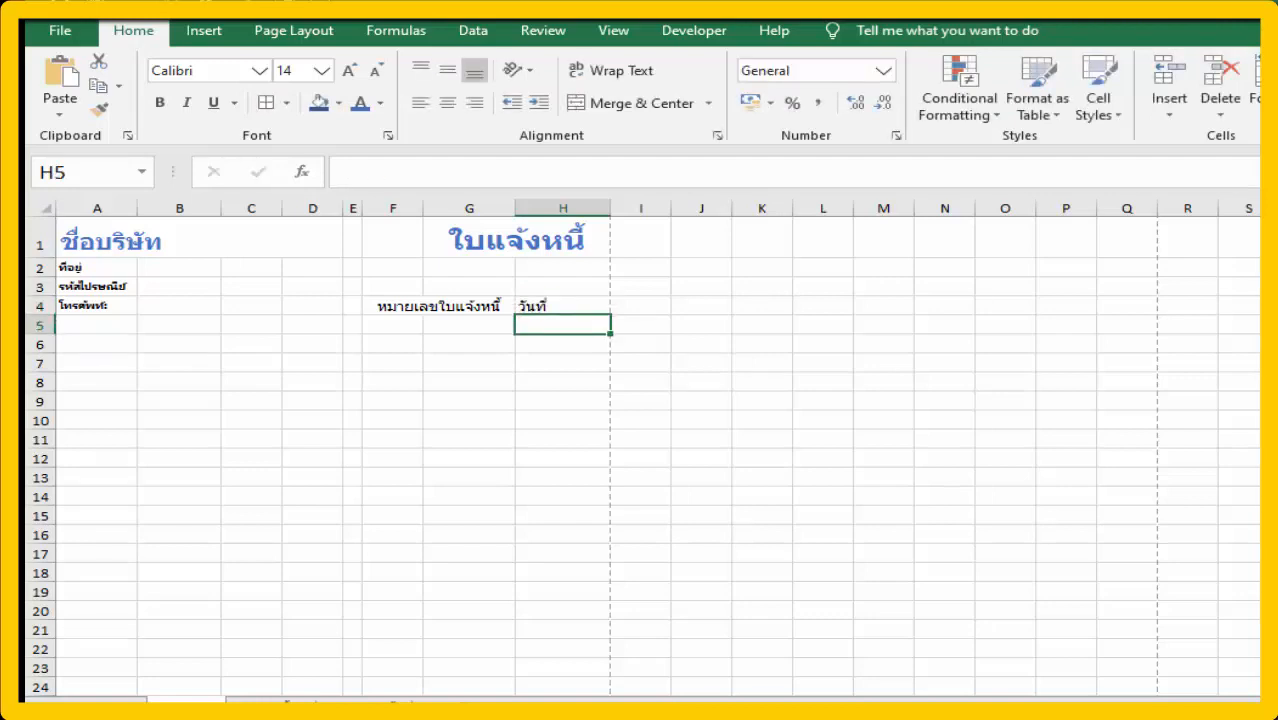
- Enter the formula =NOW() in H5 below the "วันที่" label
type("=")
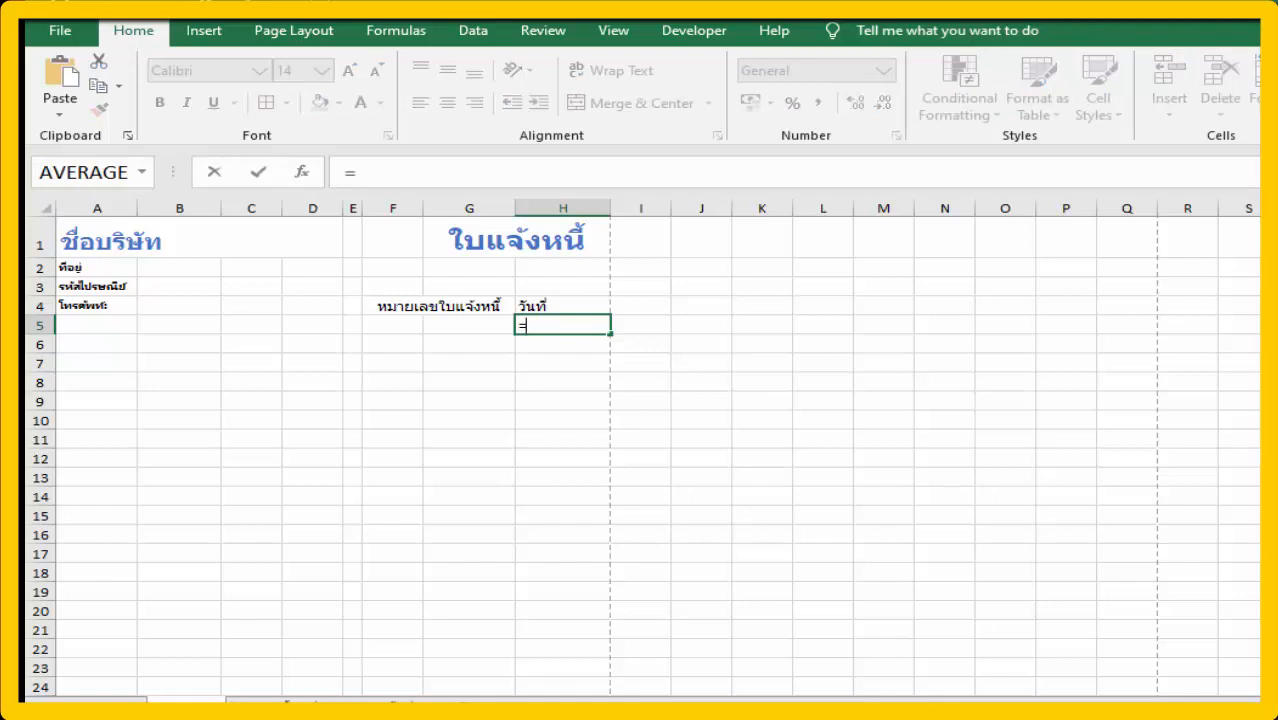
type("now")
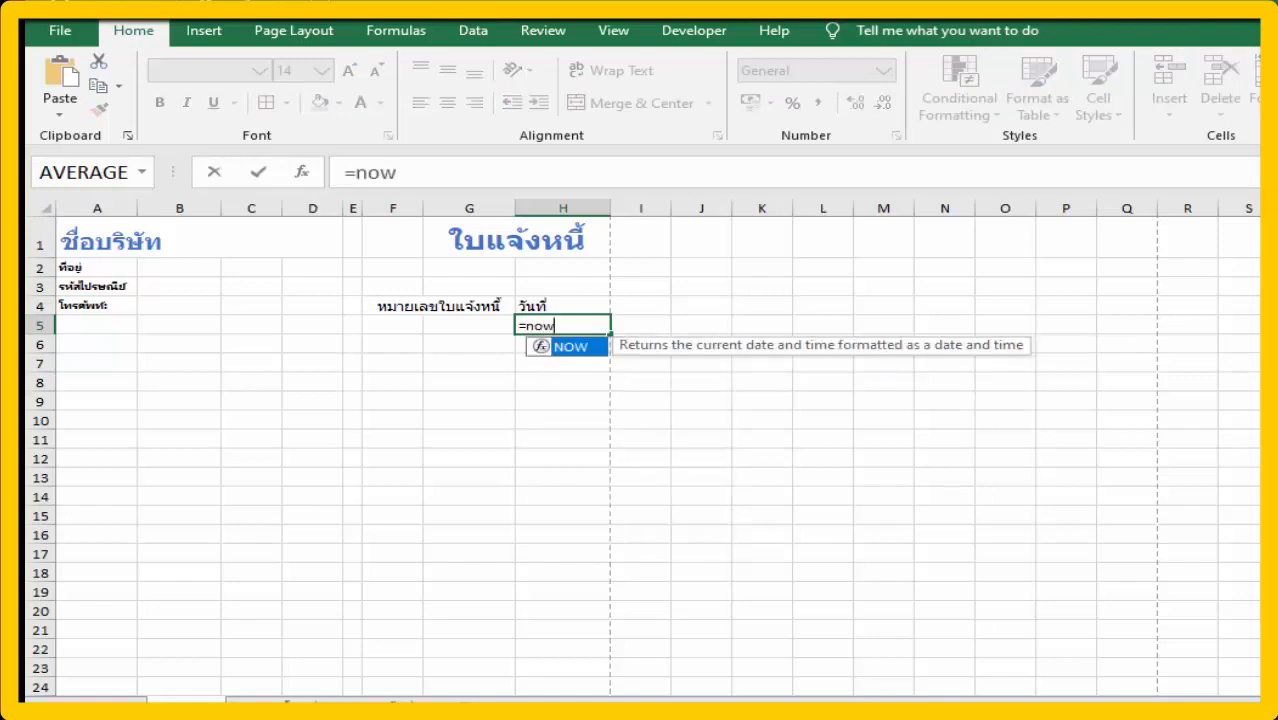
double_click(572, 347)
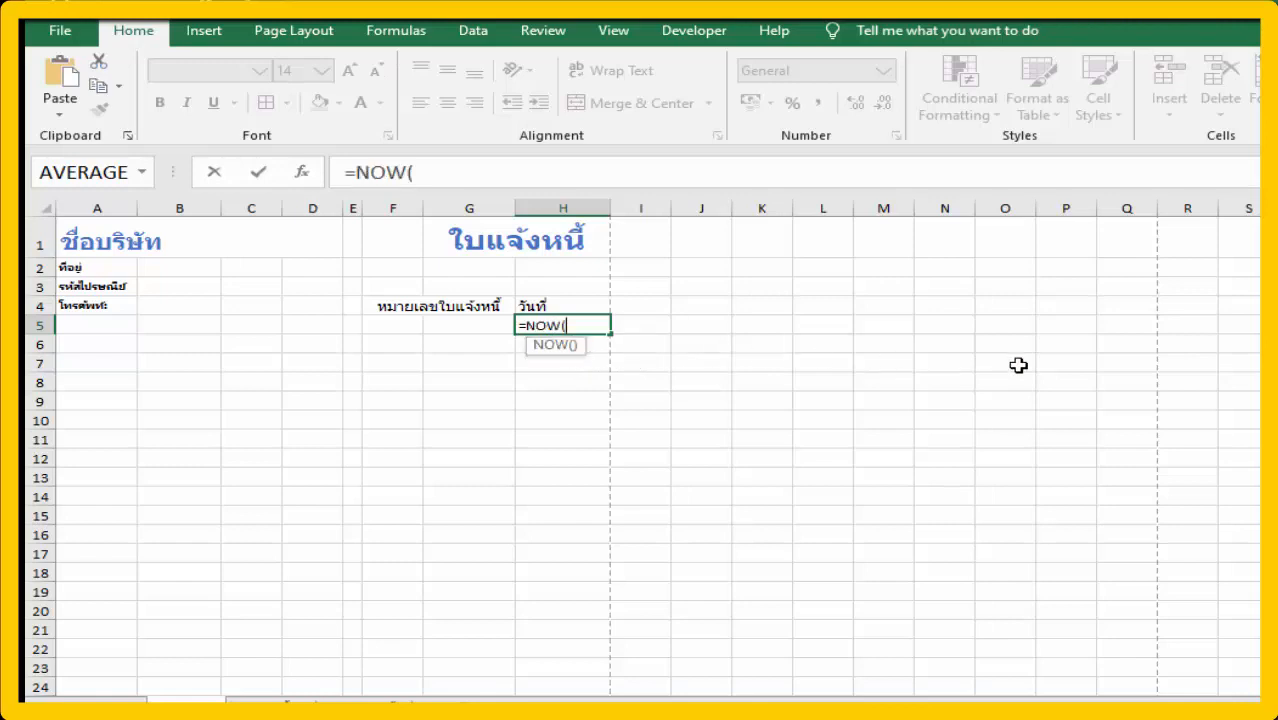
key("Return")
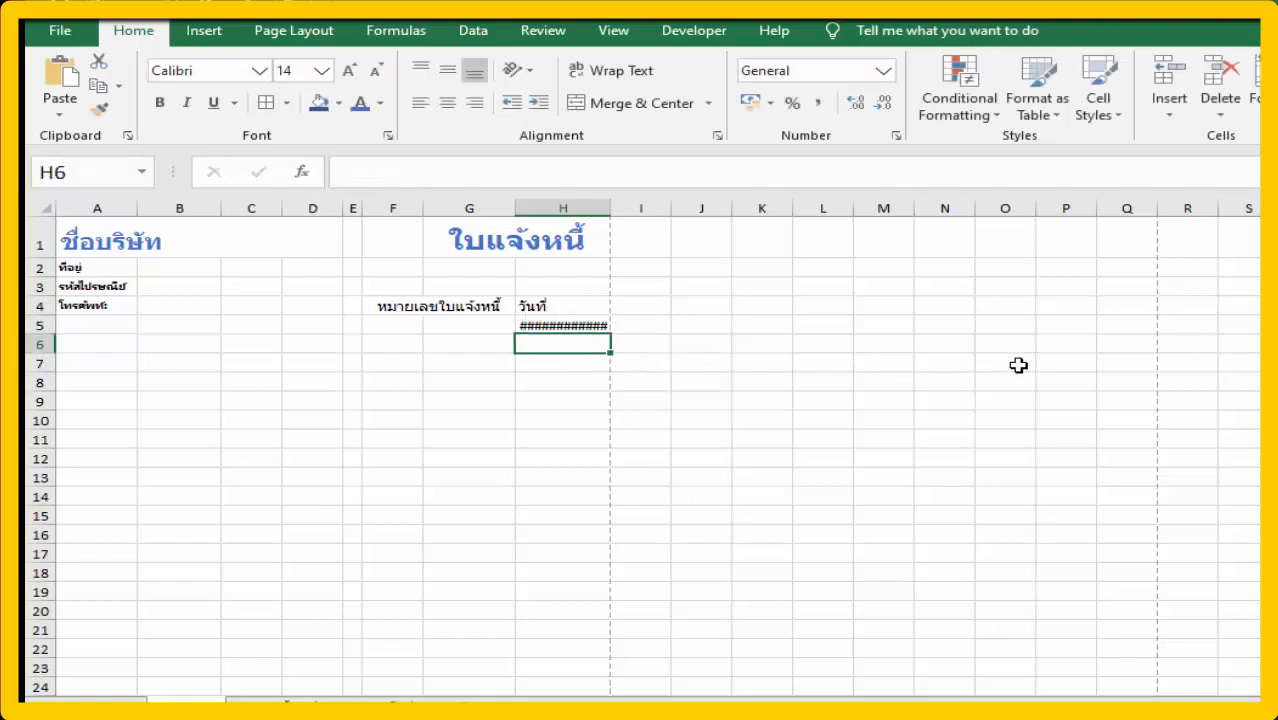
- Format H5 as a date in the Thai Buddhist 14/3/55 style and left-align it
left_click(556, 325)
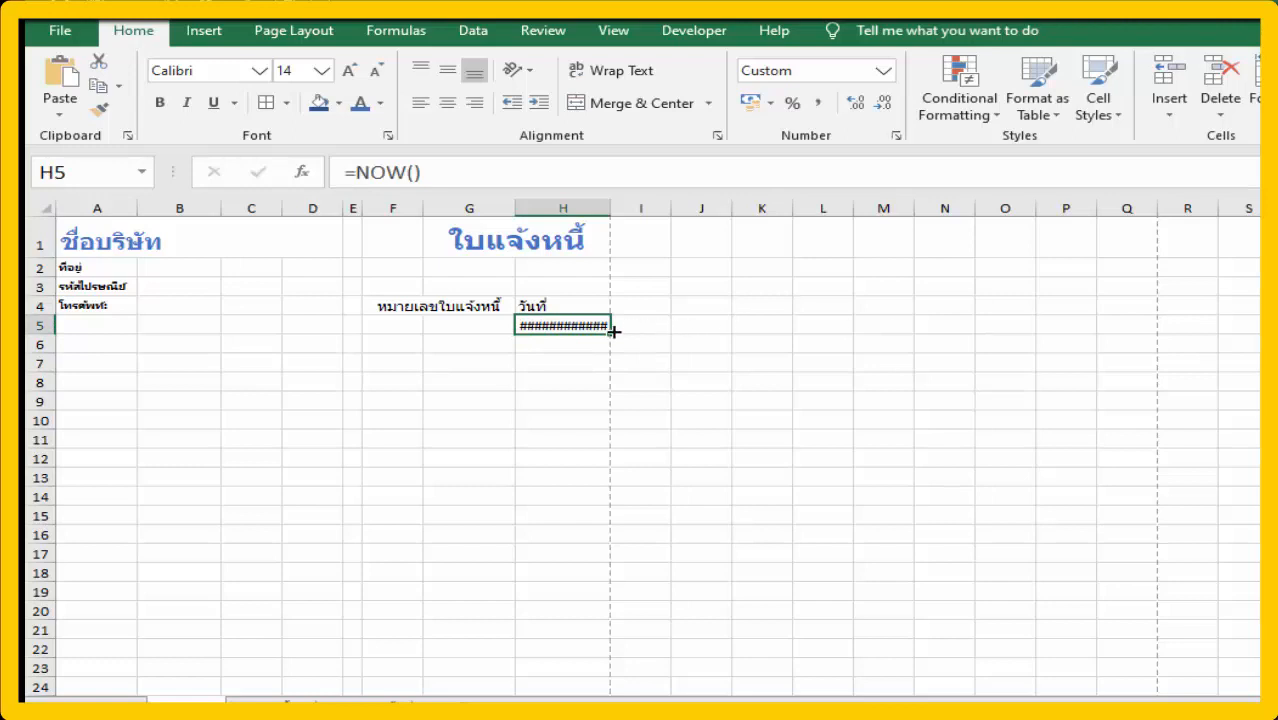
right_click(574, 323)
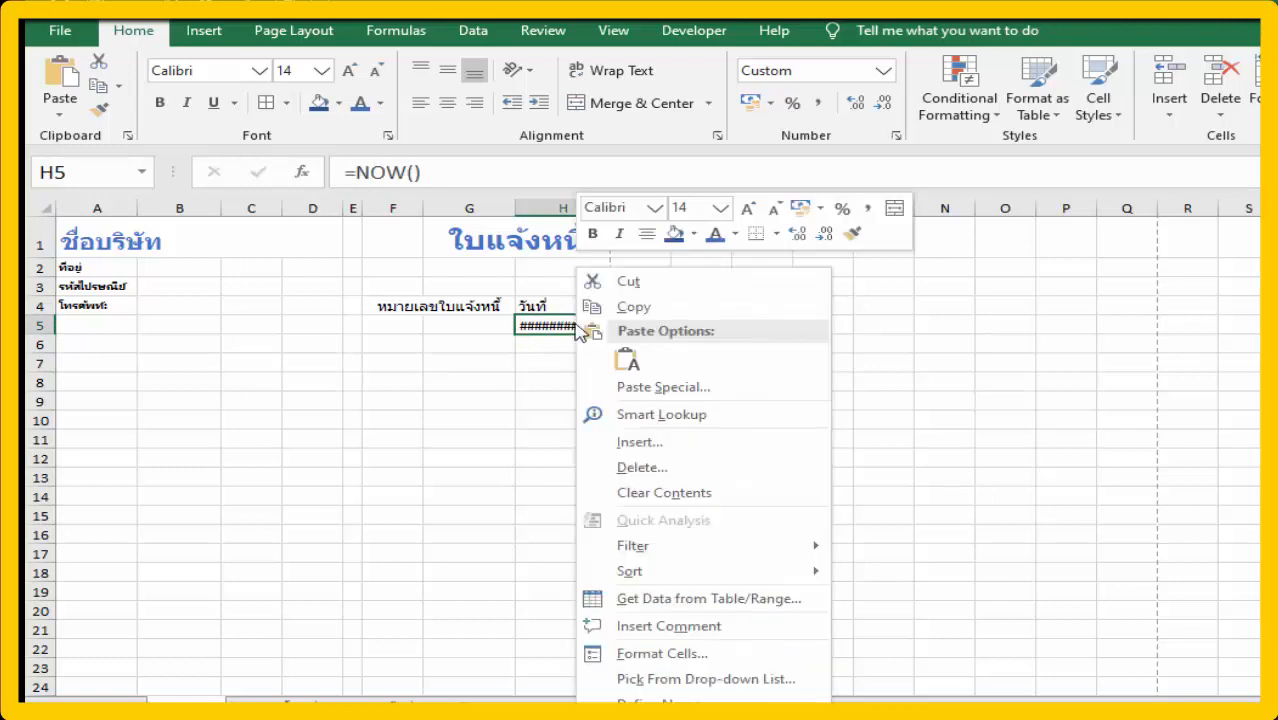
left_click(693, 653)
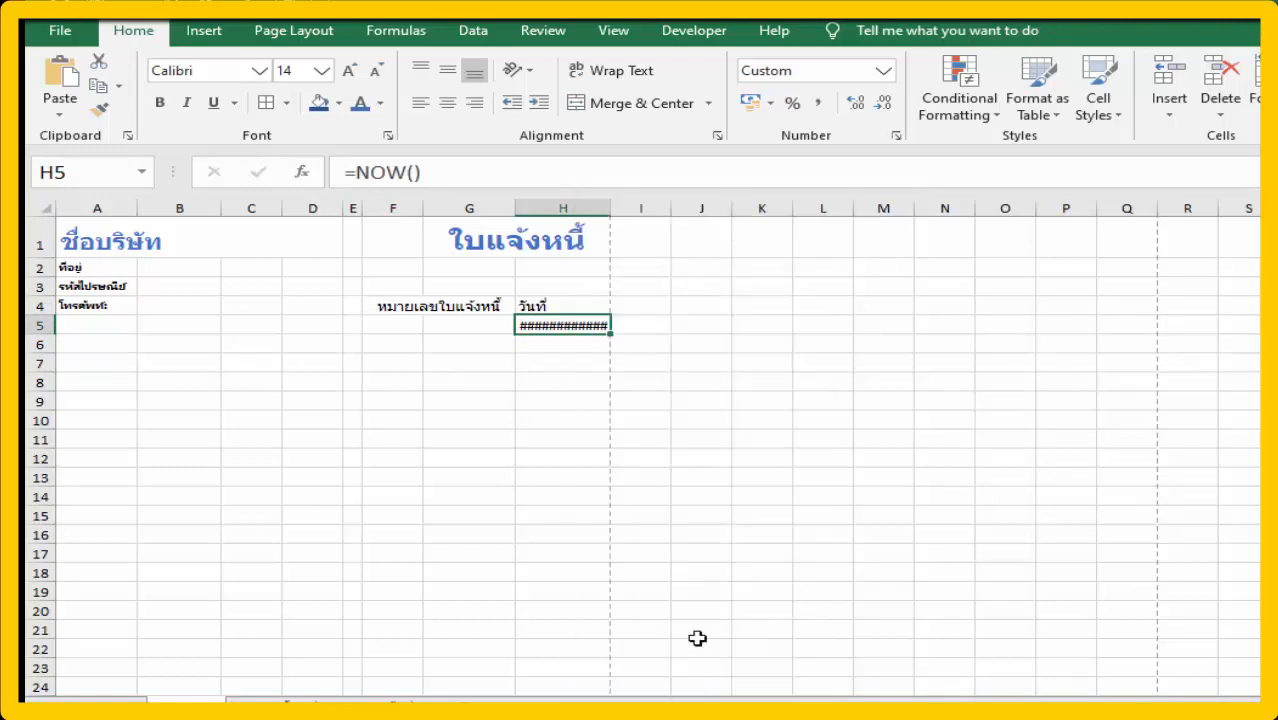
left_click_drag(786, 260, 1088, 204)
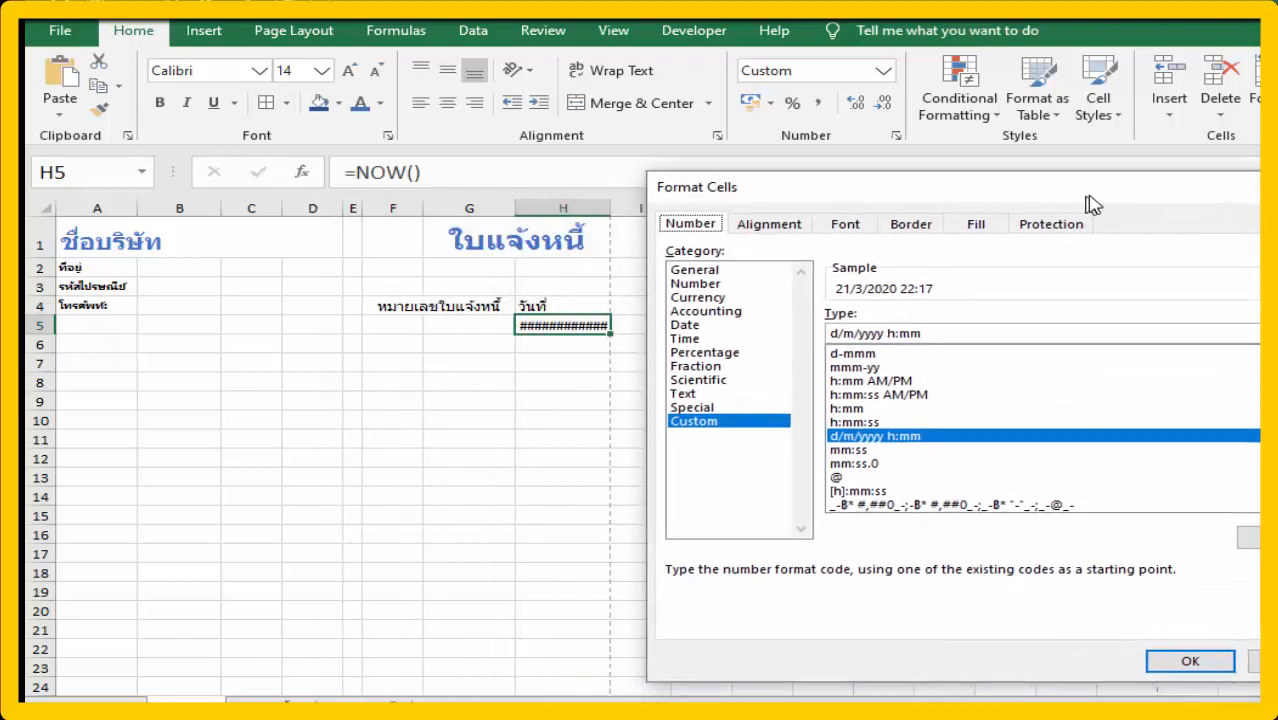
left_click(685, 330)
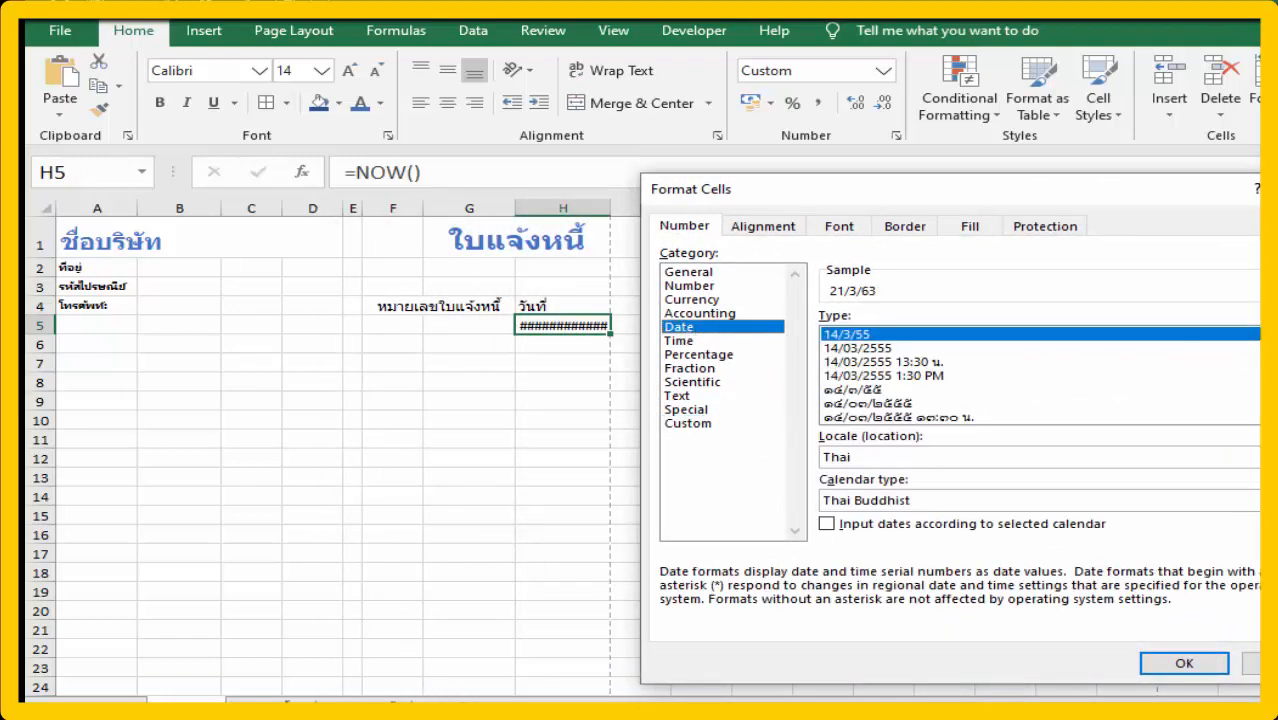
left_click(1210, 665)
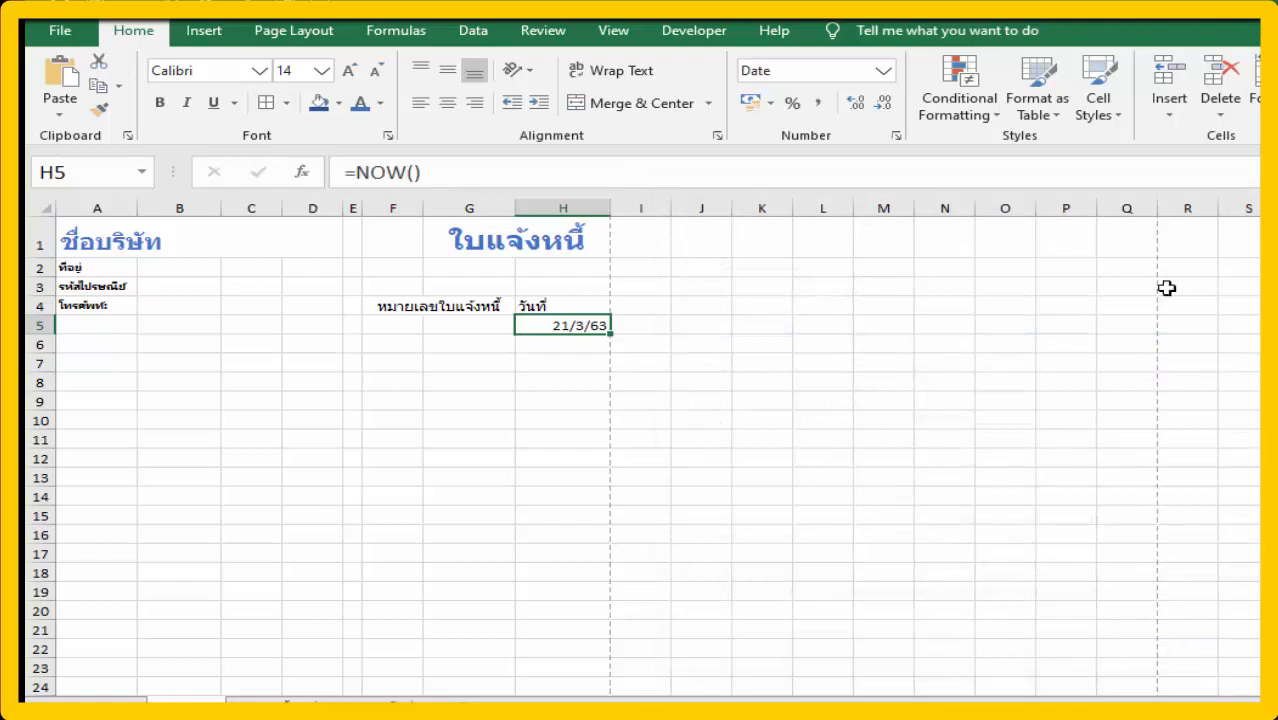
left_click(425, 110)
- Give the header cells F4:H4 a dark blue fill and bold white text
left_click_drag(490, 306, 563, 306)
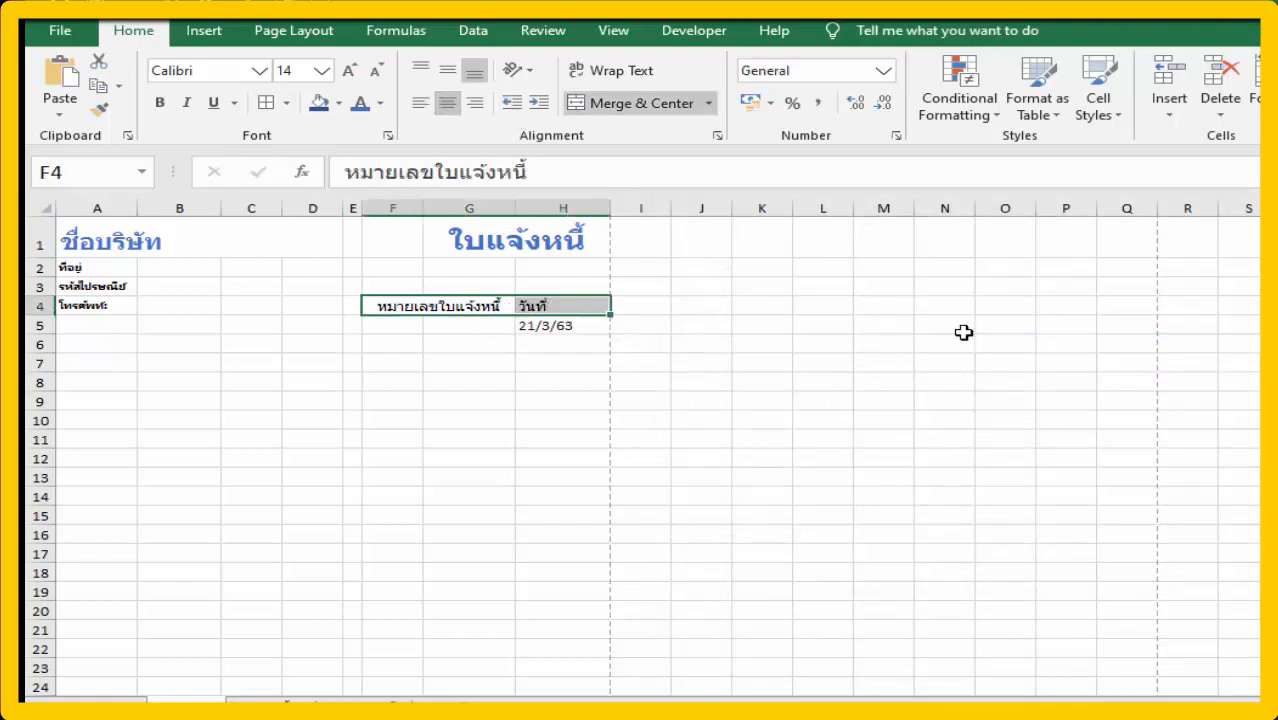
left_click(320, 104)
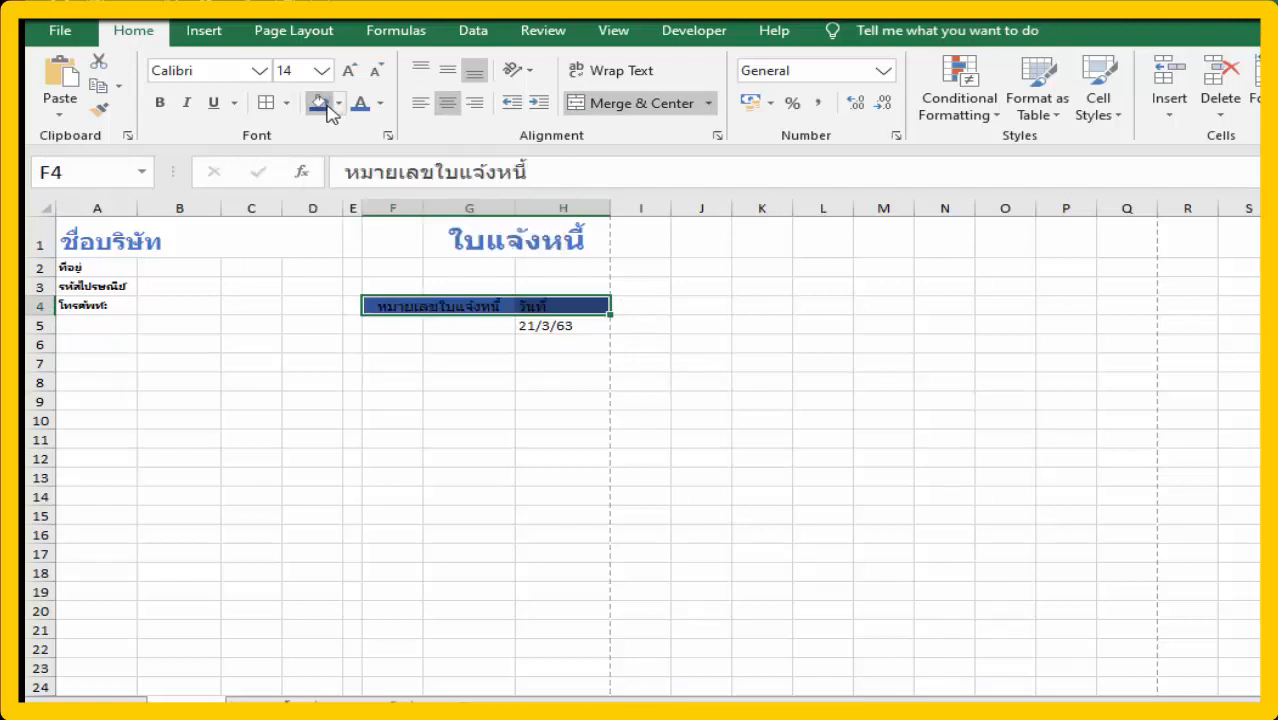
left_click(381, 104)
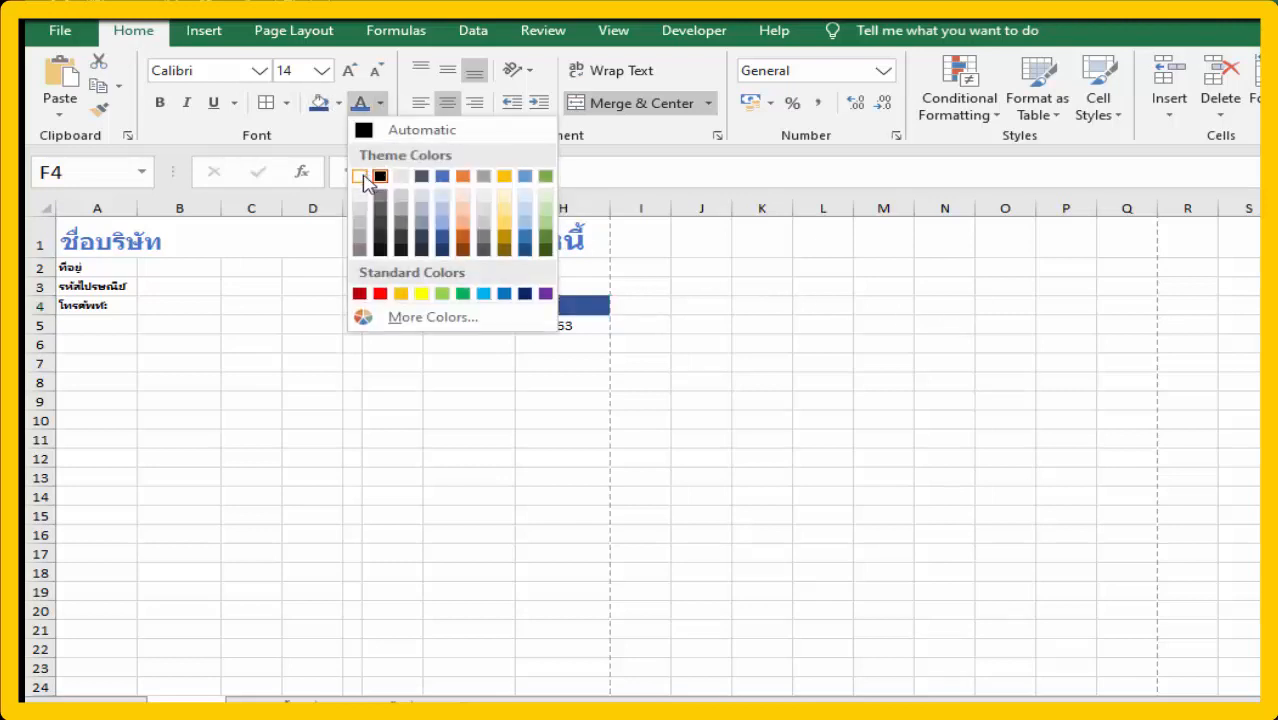
left_click(360, 177)
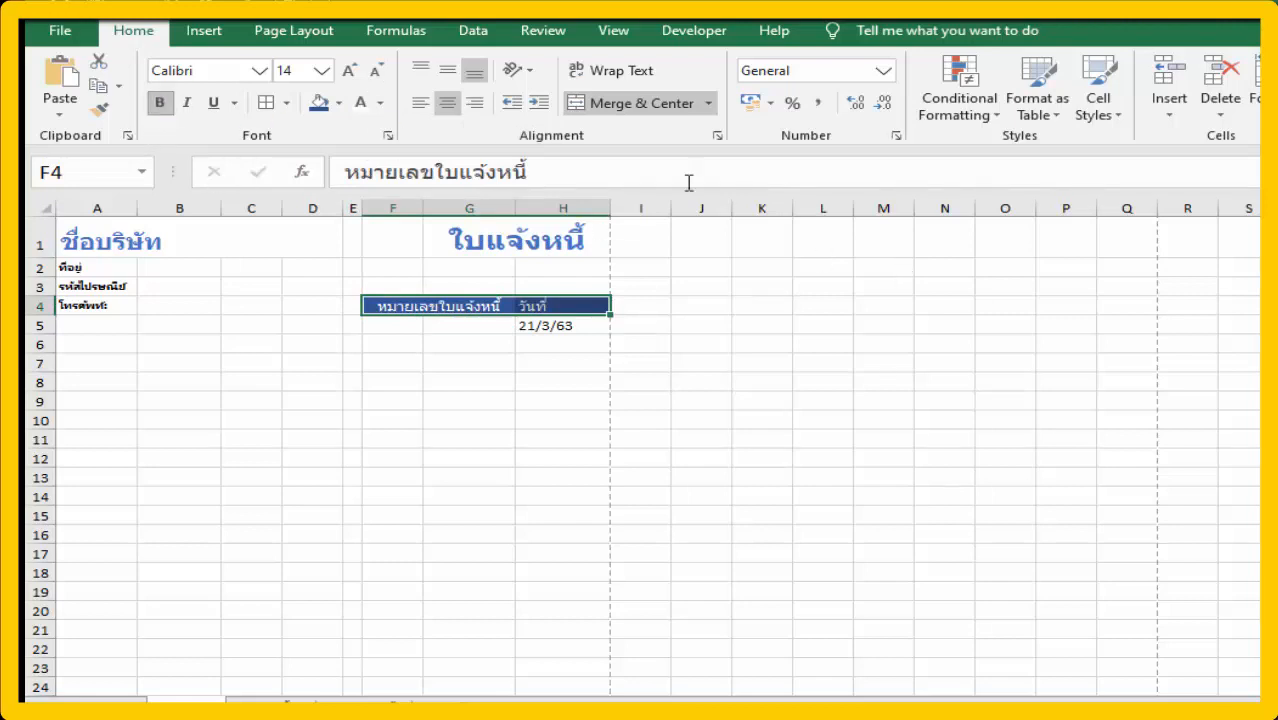
- Merge and center A6:D6 and enter "เรียกเก็บไปยัง:" in the merged cell
left_click(58, 338)
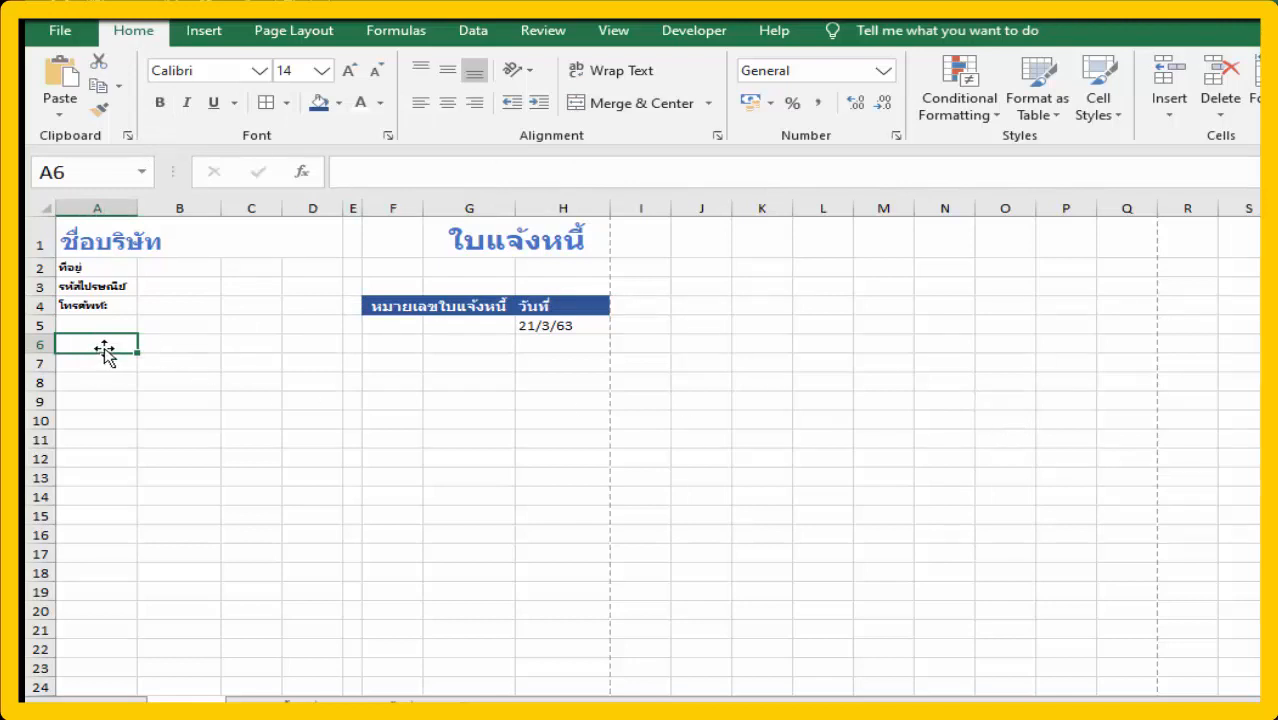
left_click_drag(104, 344, 312, 344)
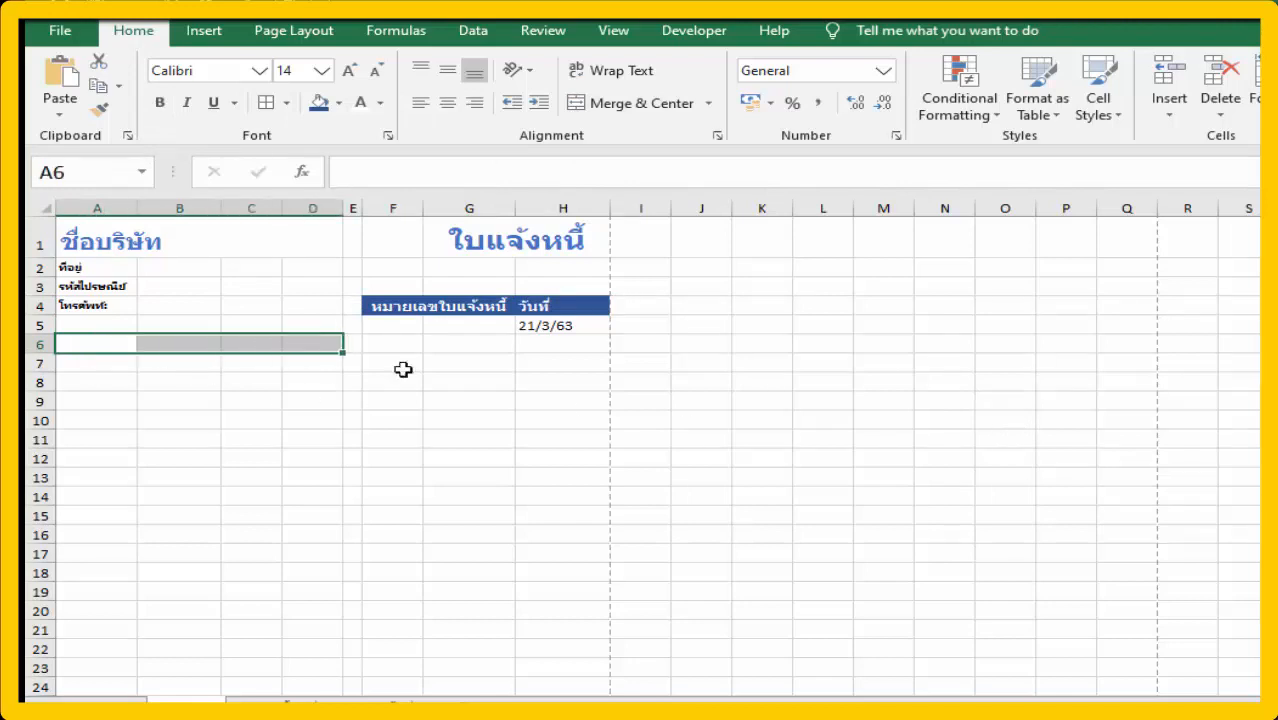
left_click(590, 105)
key("F2")
type("เรียกเก็บไปยัง:")
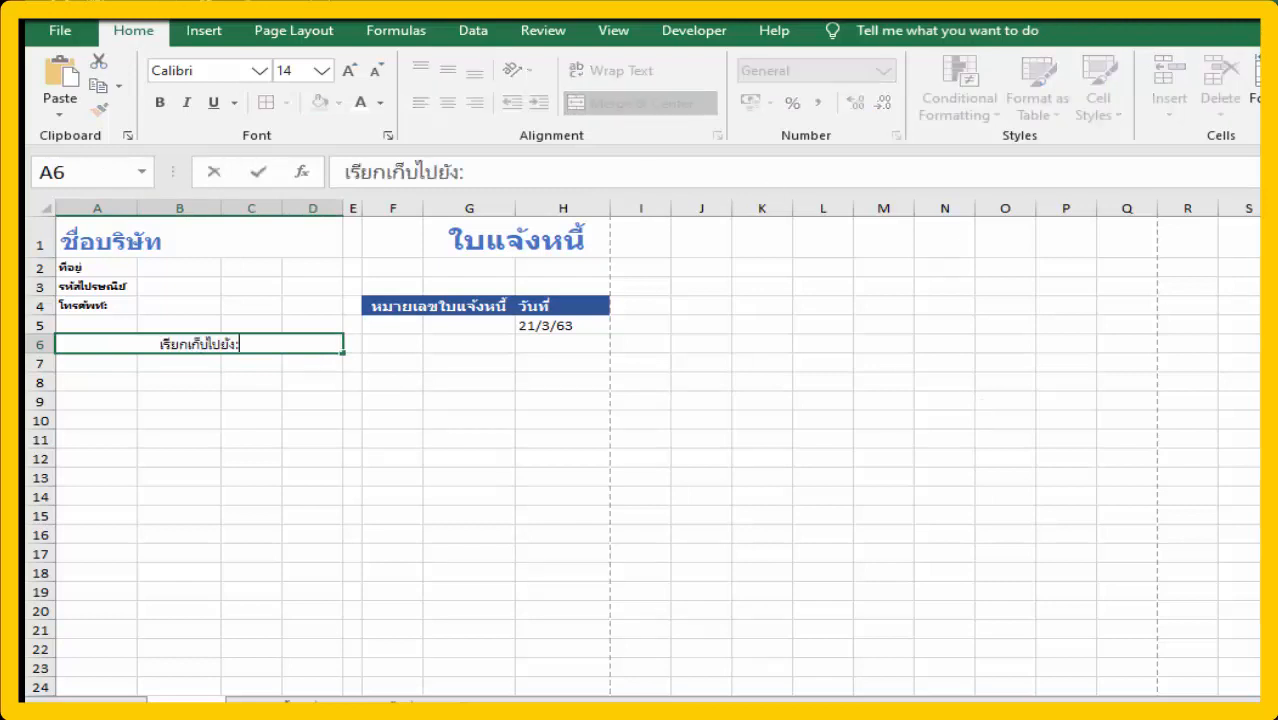
key("ctrl+Return")
- Left-align the "เรียกเก็บไปยัง:" heading and give it bold white text on a dark blue fill
left_click(420, 103)
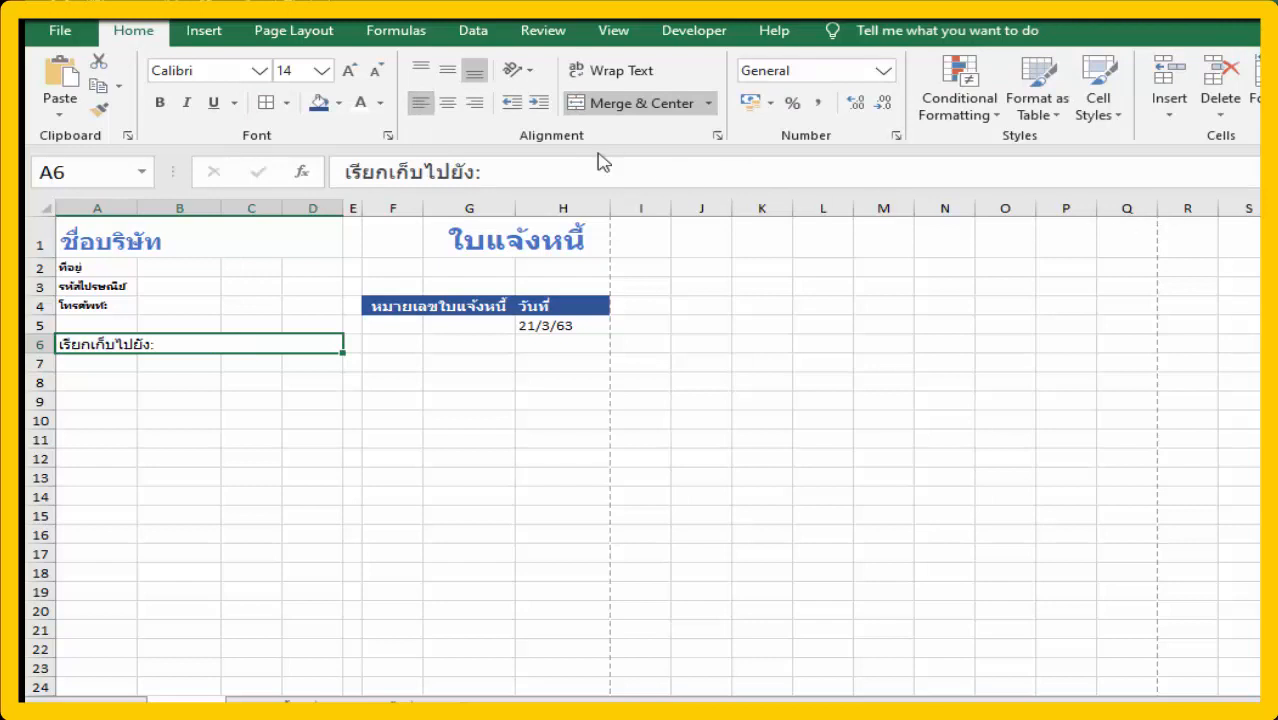
left_click(160, 104)
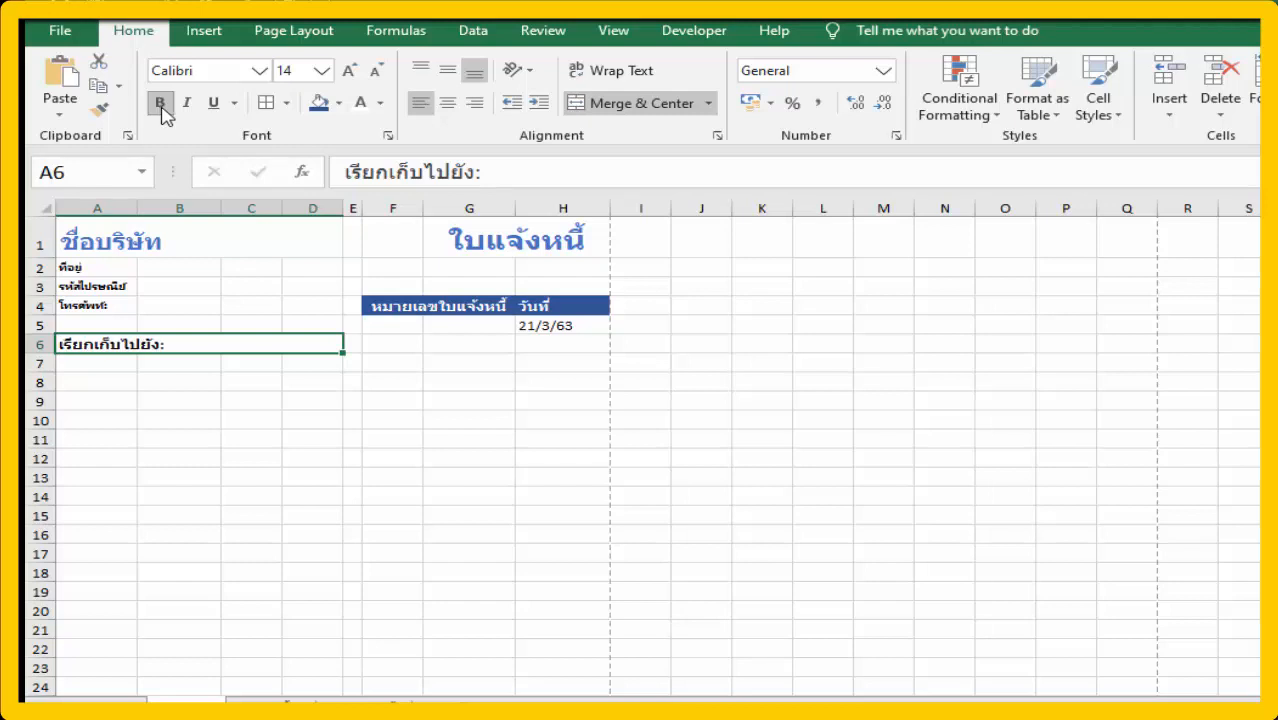
left_click(320, 104)
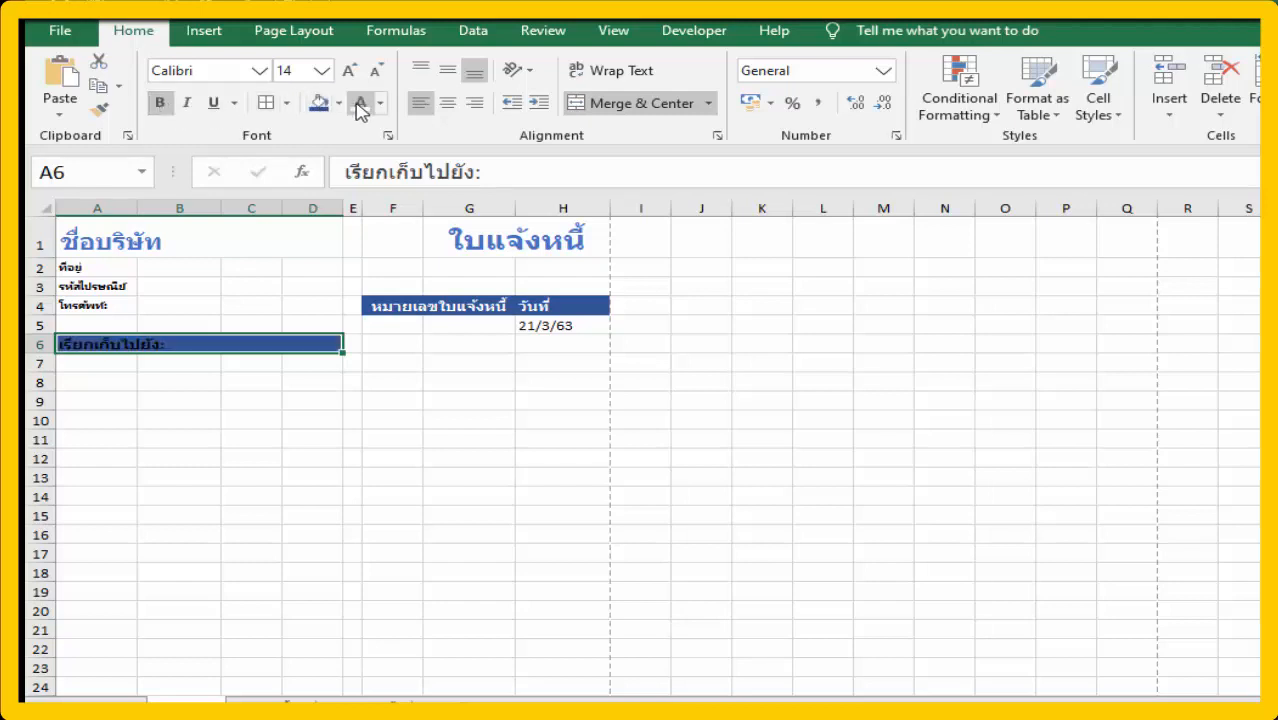
left_click(364, 104)
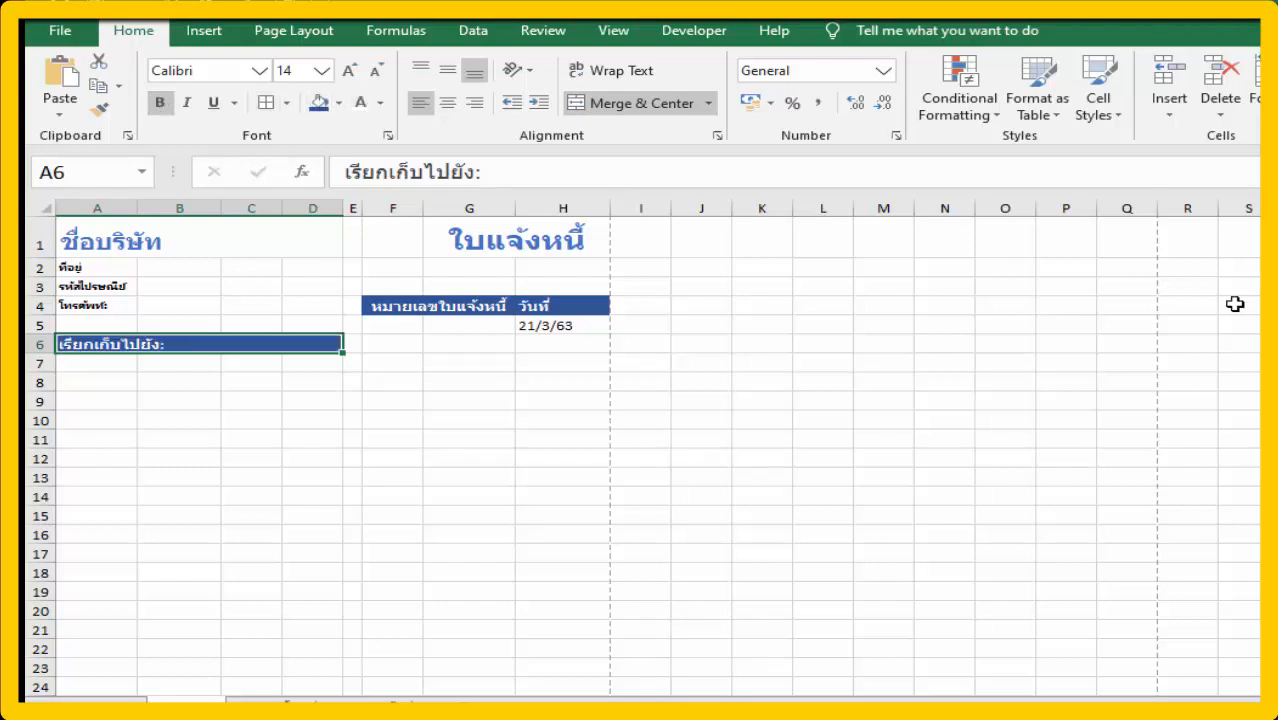
- Merge and center F6:G6, enter "รหัสลูกค้า" there, and enter "ข้อตกลง" in H6
left_click_drag(393, 344, 563, 344)
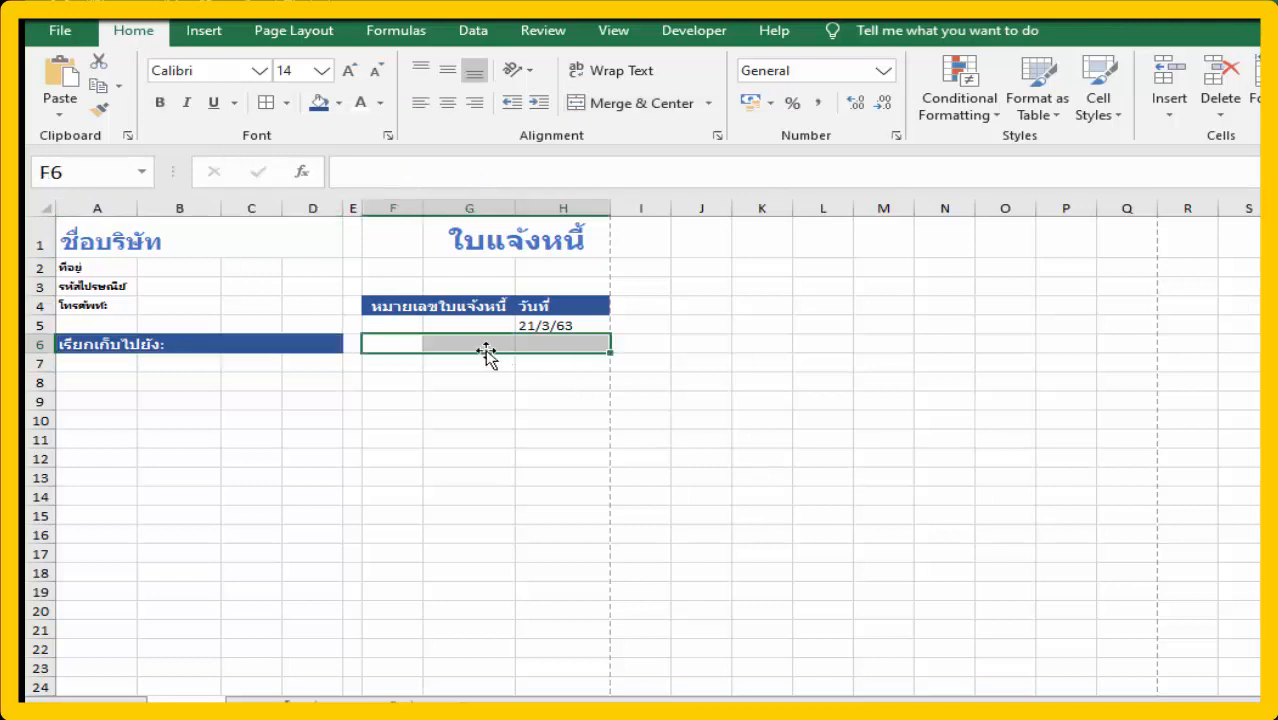
left_click_drag(394, 344, 468, 343)
left_click(600, 103)
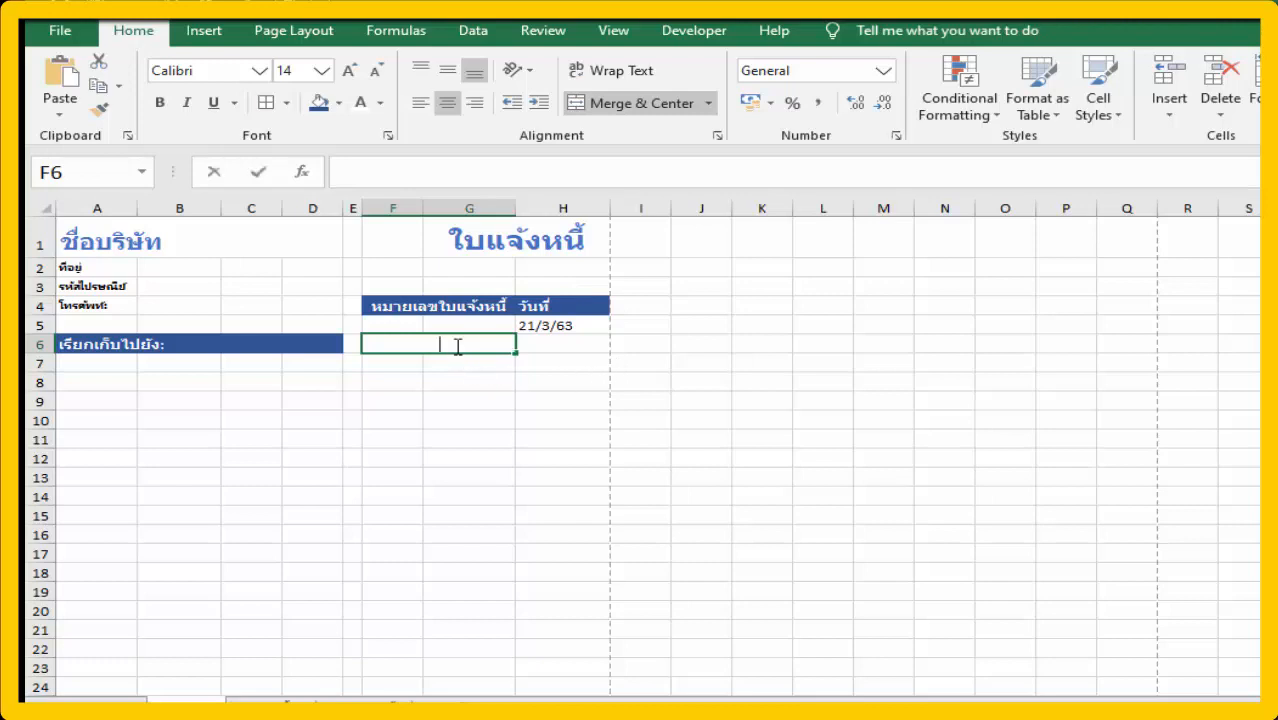
type("รหัส")
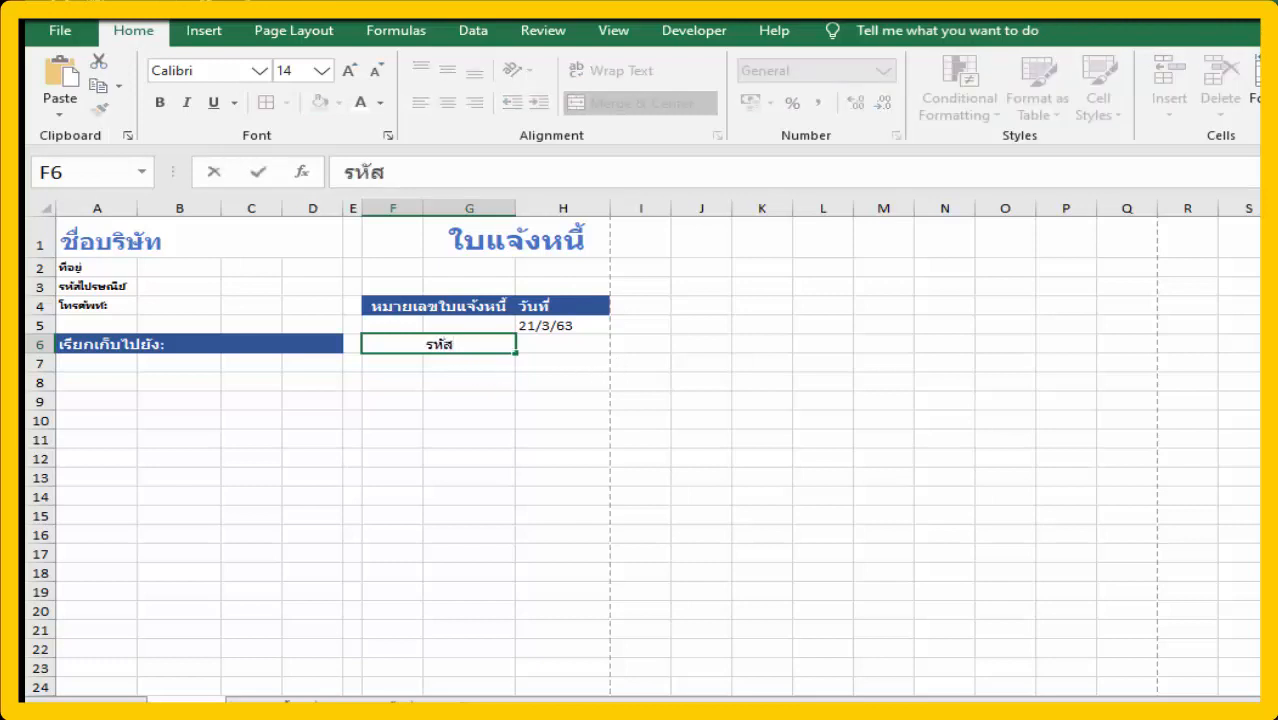
type("ลูกค")
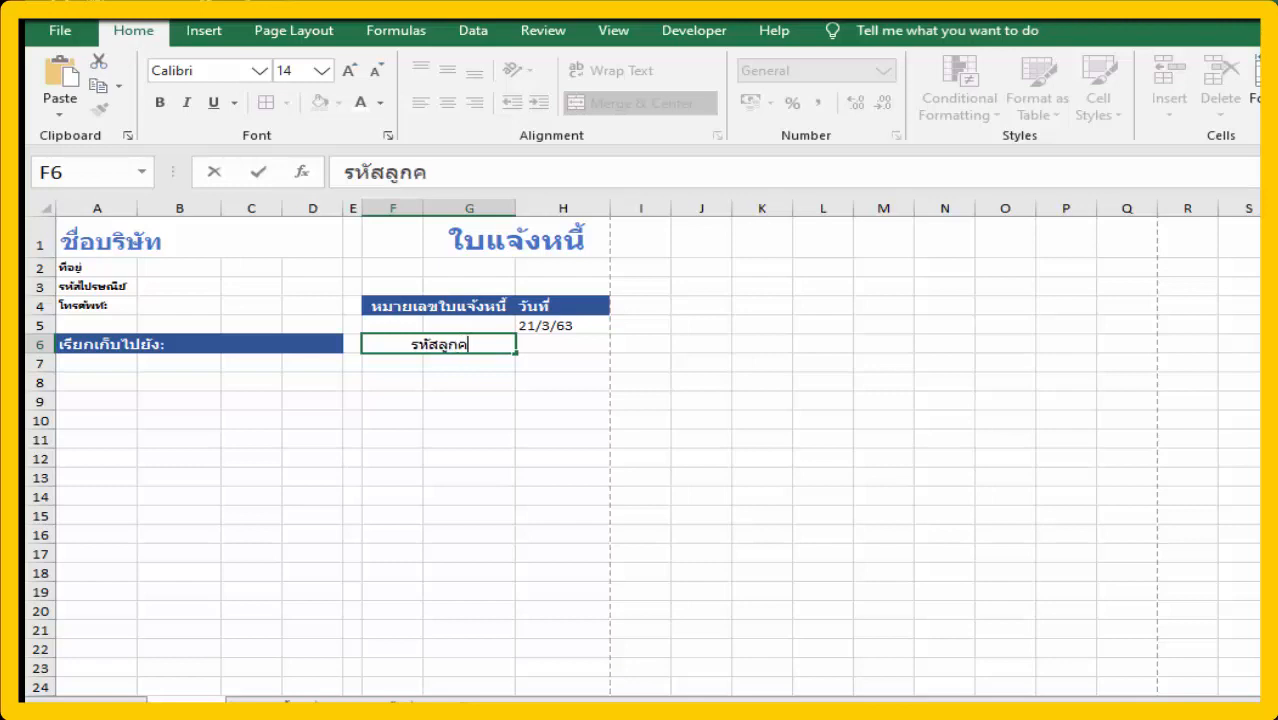
type("้า")
key("Tab")
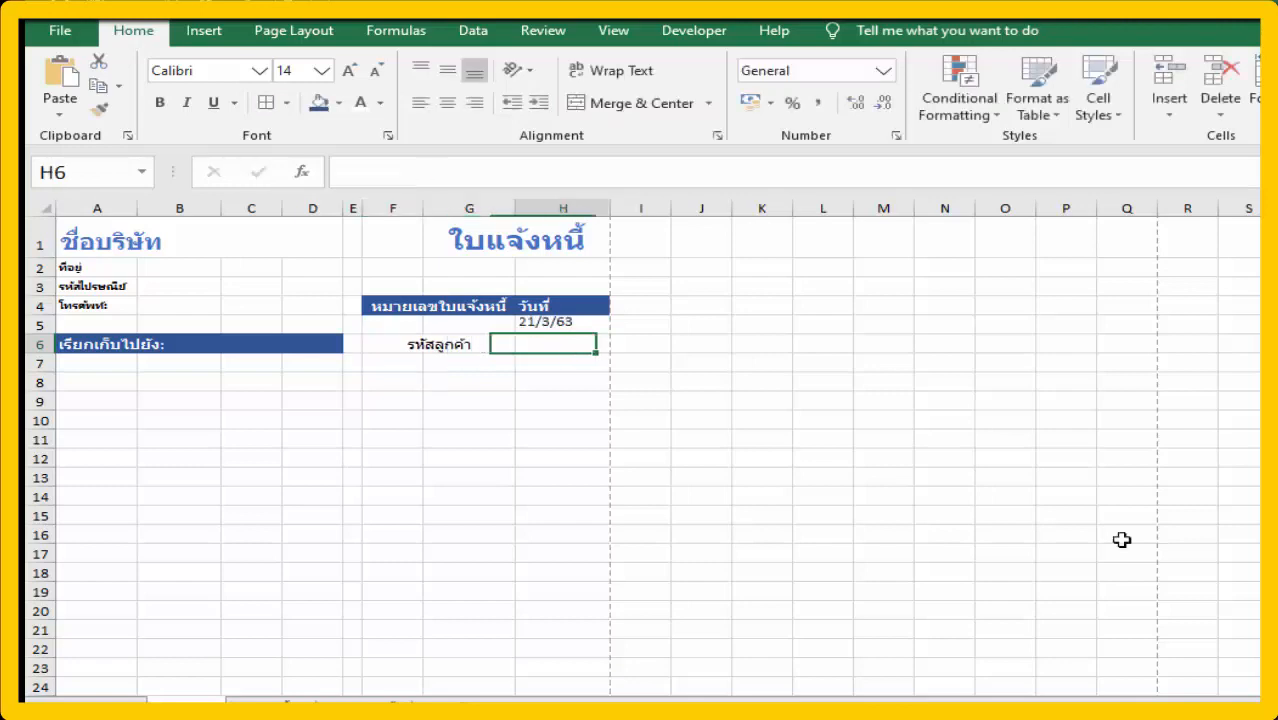
type("ข้อตกลง")
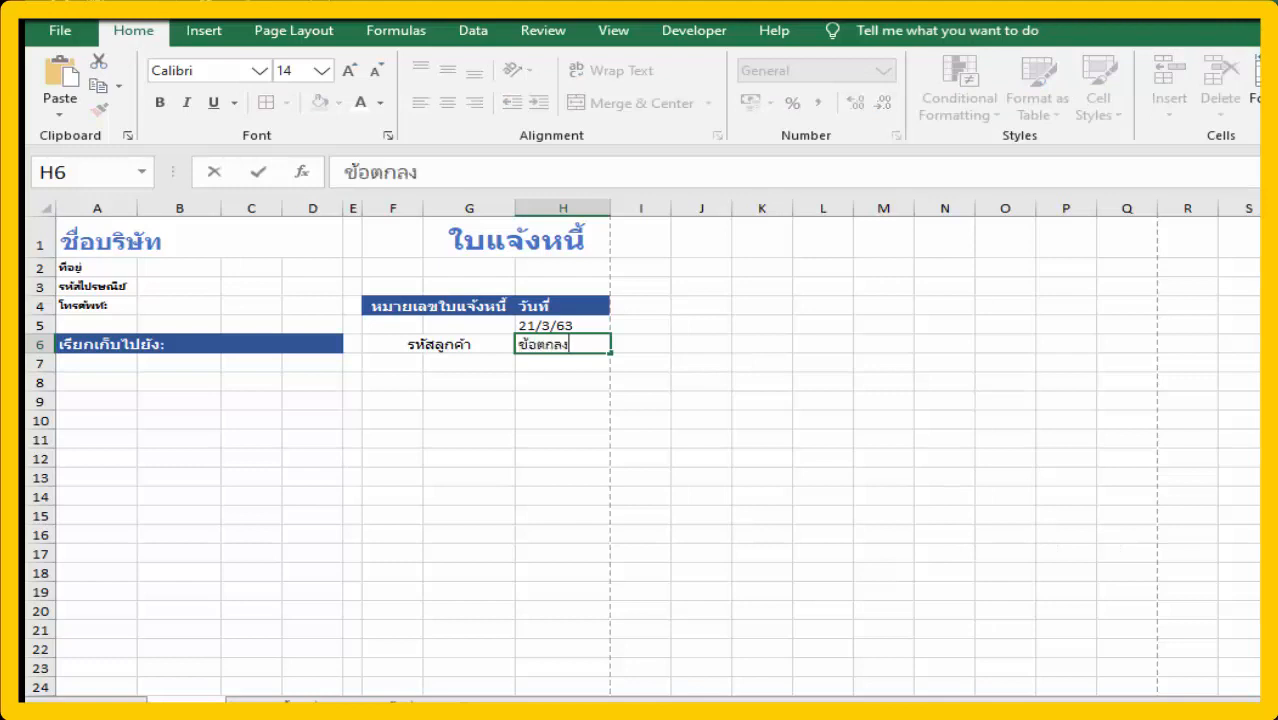
key("Return")
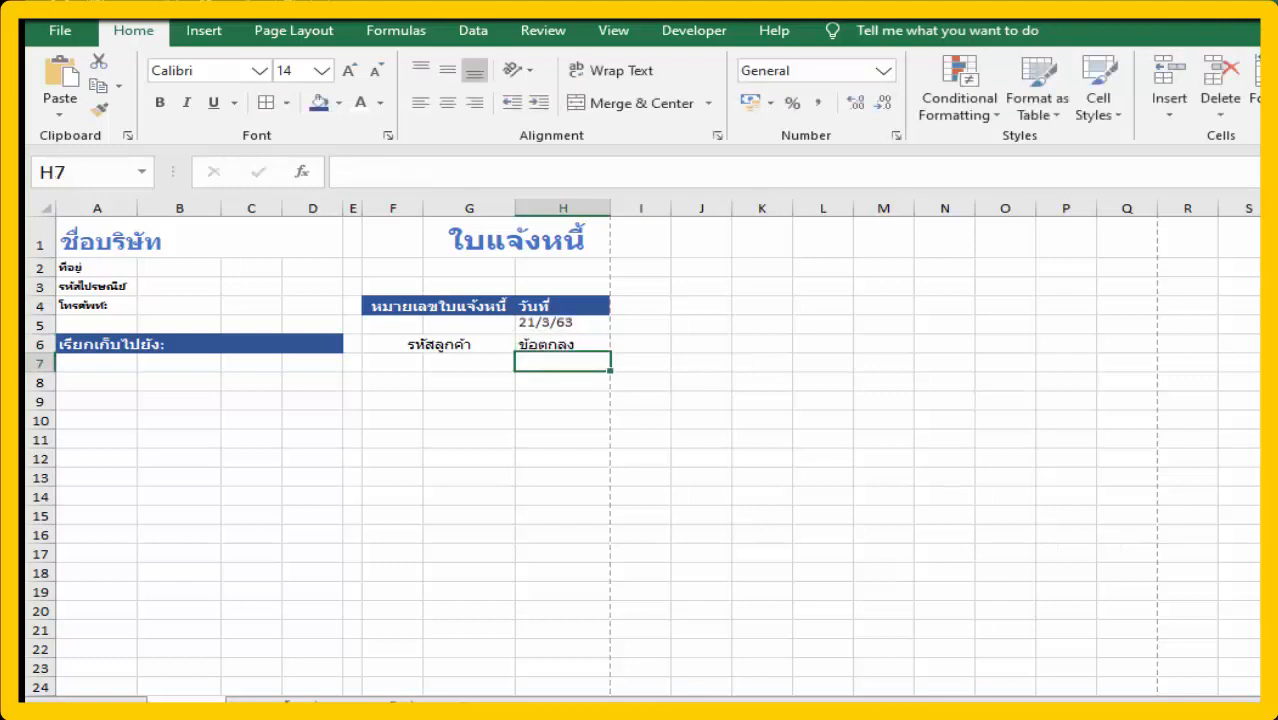
- Center the headings in F6:H6 and give them bold white text on a dark blue fill
left_click(595, 348)
left_click(401, 347)
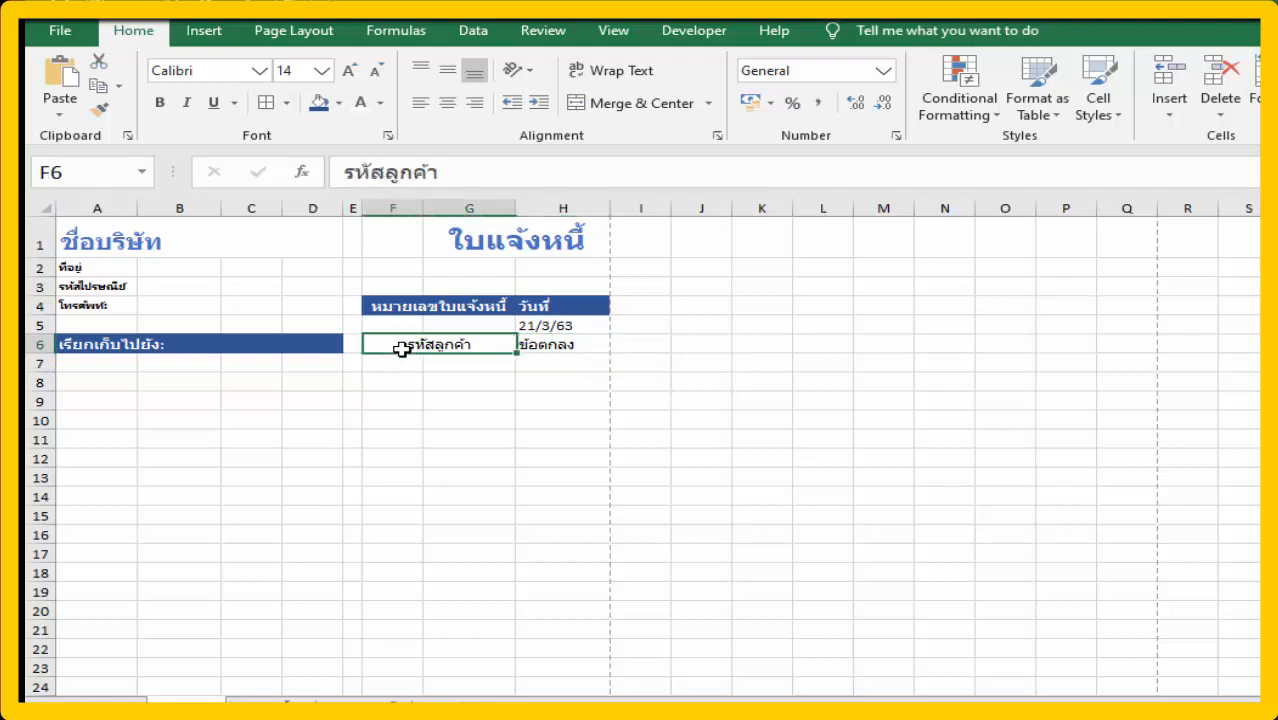
left_click_drag(453, 346, 540, 345)
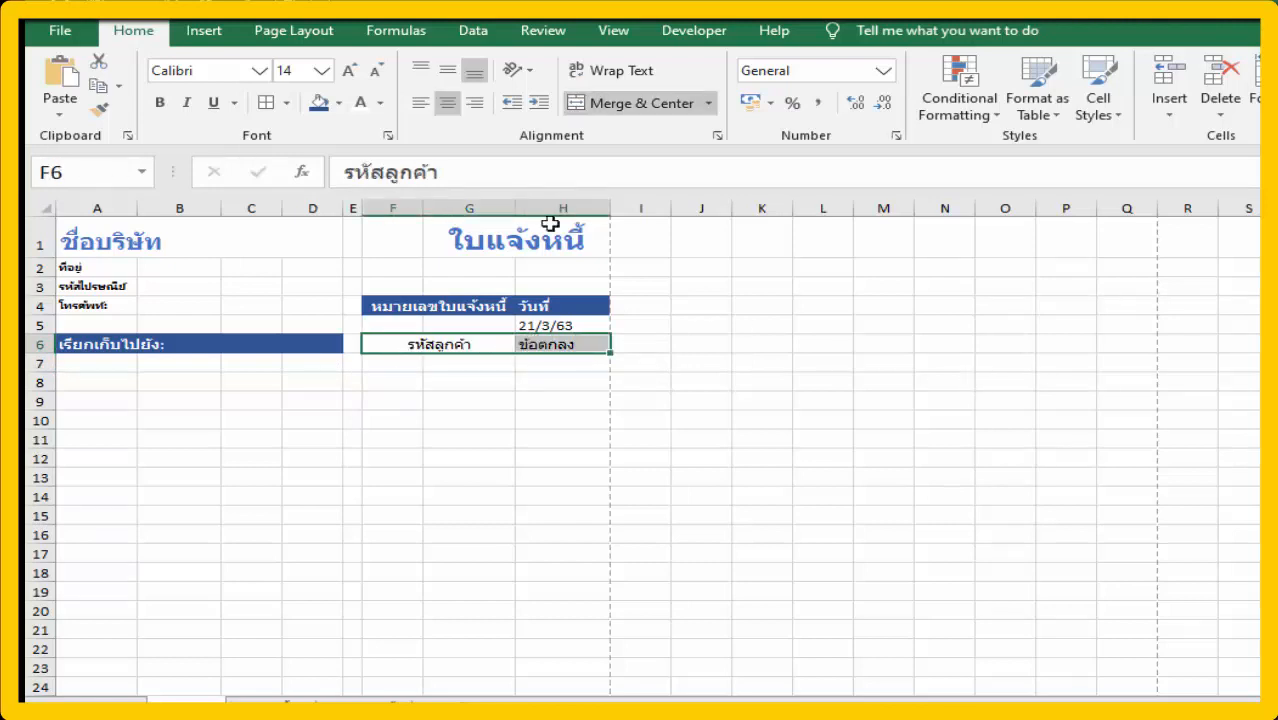
left_click(450, 104)
left_click(459, 110)
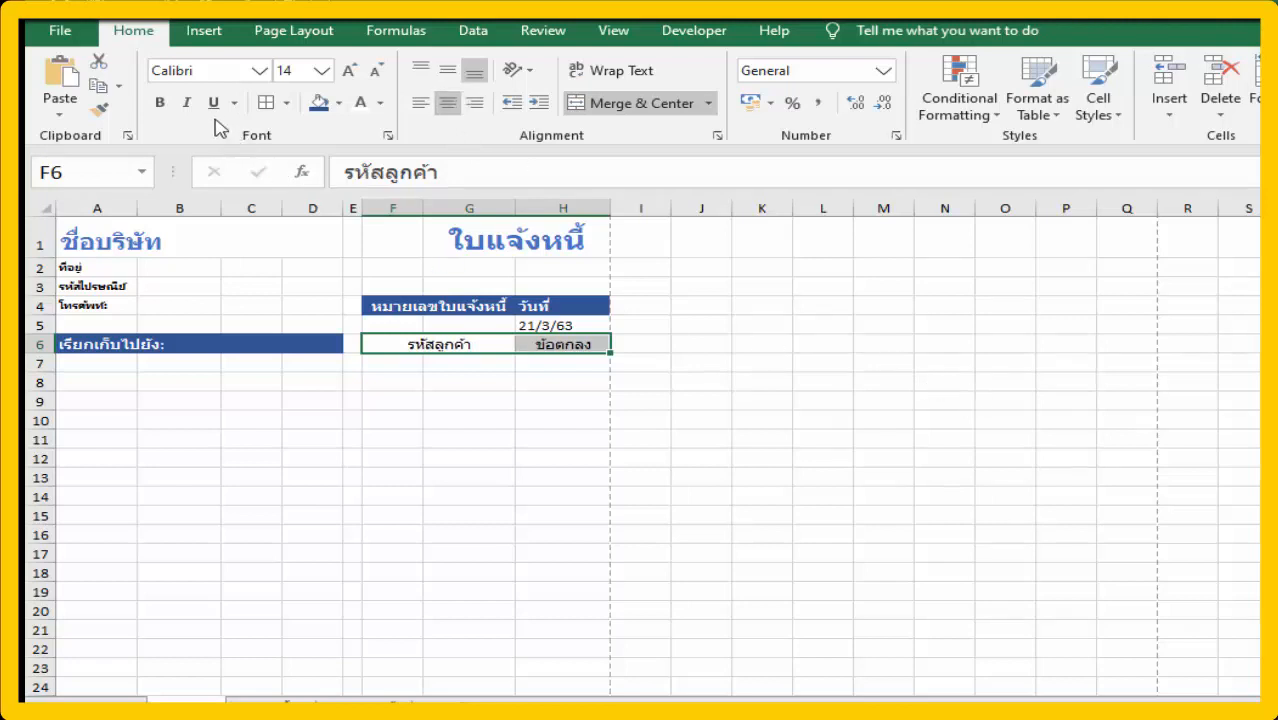
left_click(159, 108)
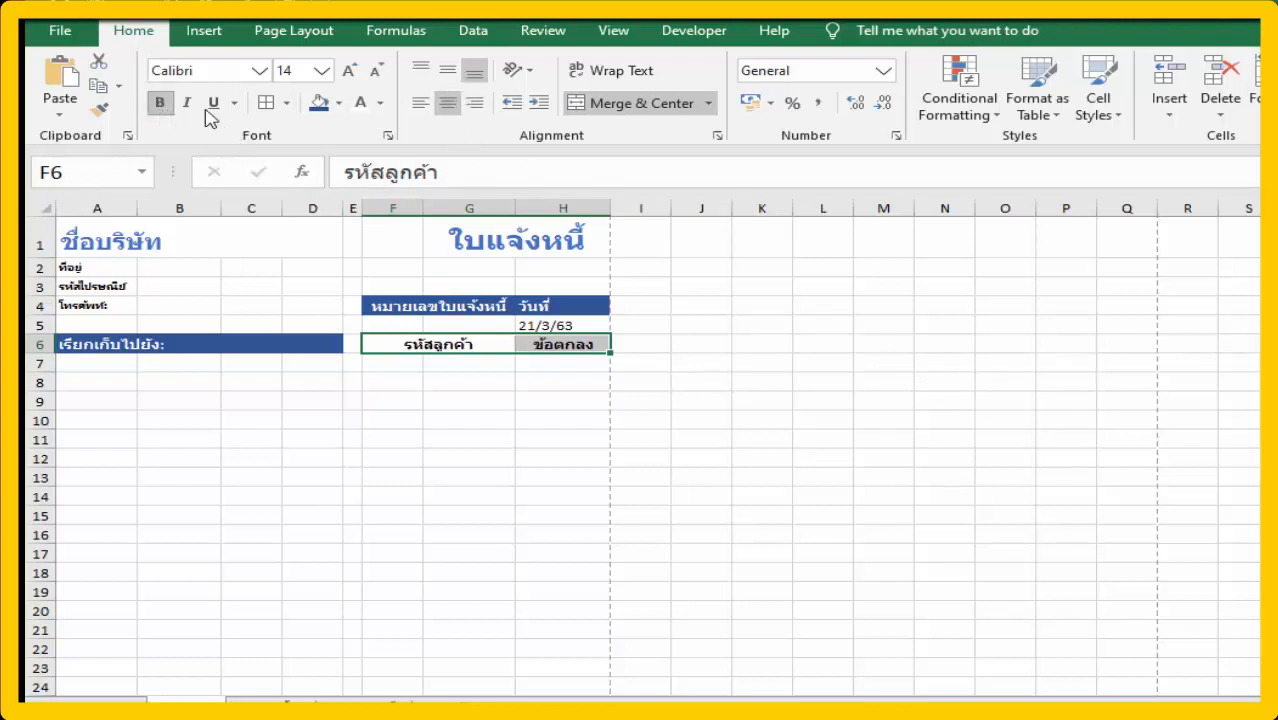
left_click(319, 103)
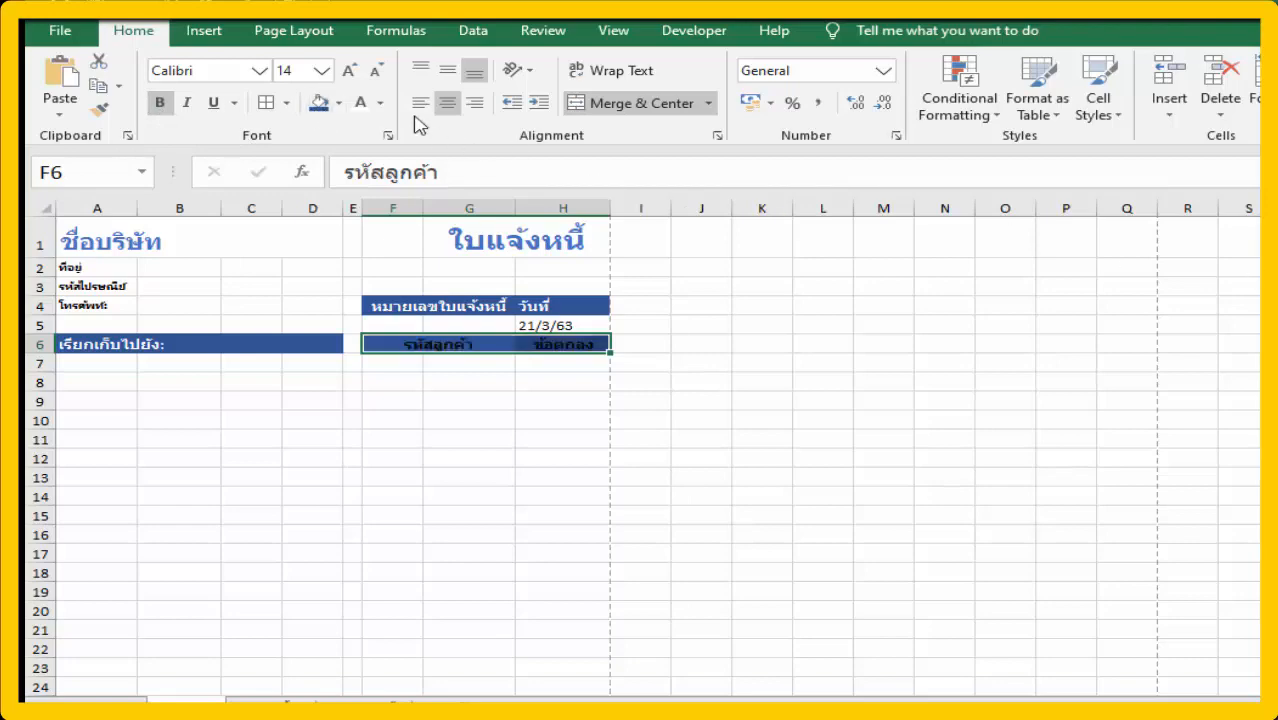
left_click(370, 106)
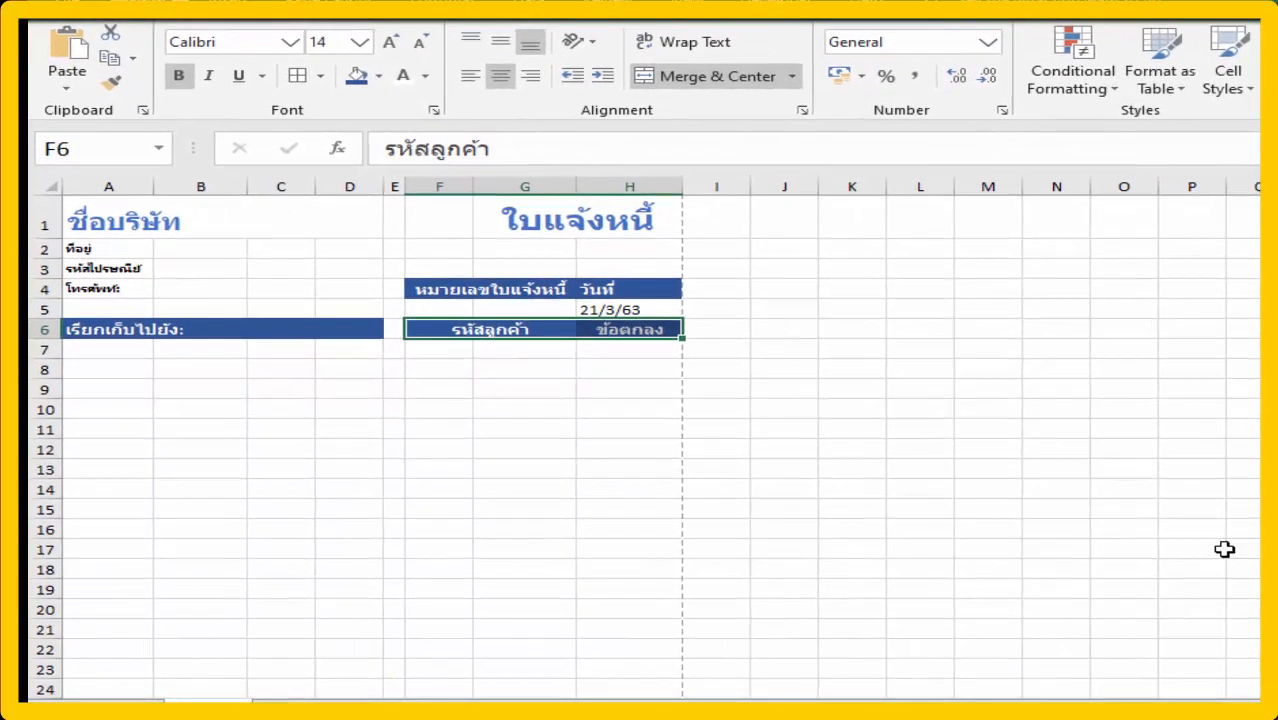
- Merge and center F7:G7, and adjust the columns by narrowing F slightly and widening H
left_click_drag(458, 350, 515, 349)
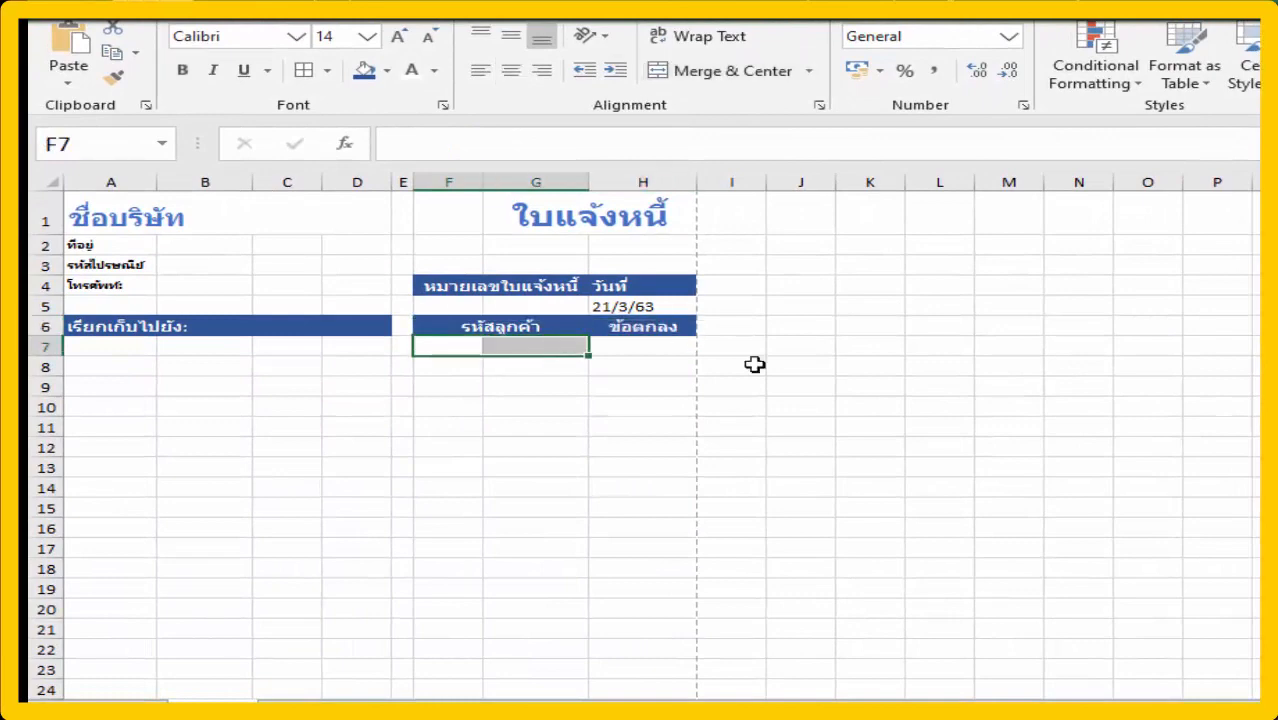
left_click(664, 73)
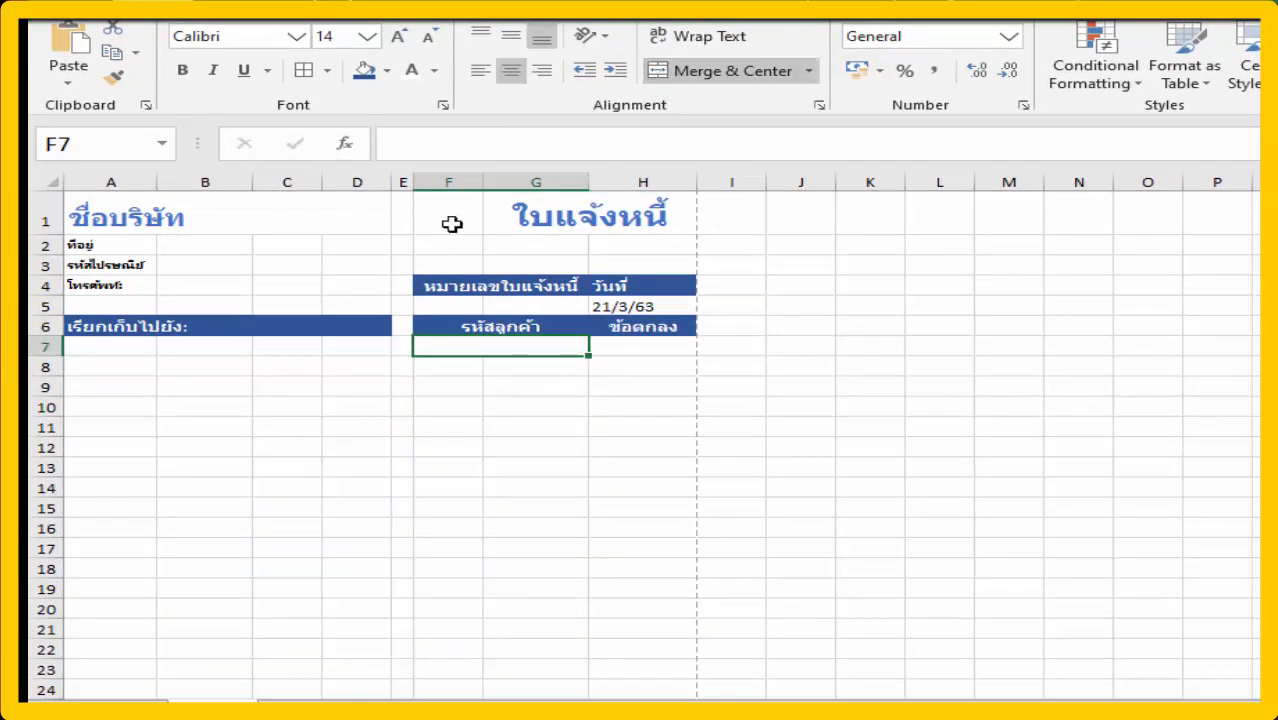
left_click_drag(483, 181, 466, 179)
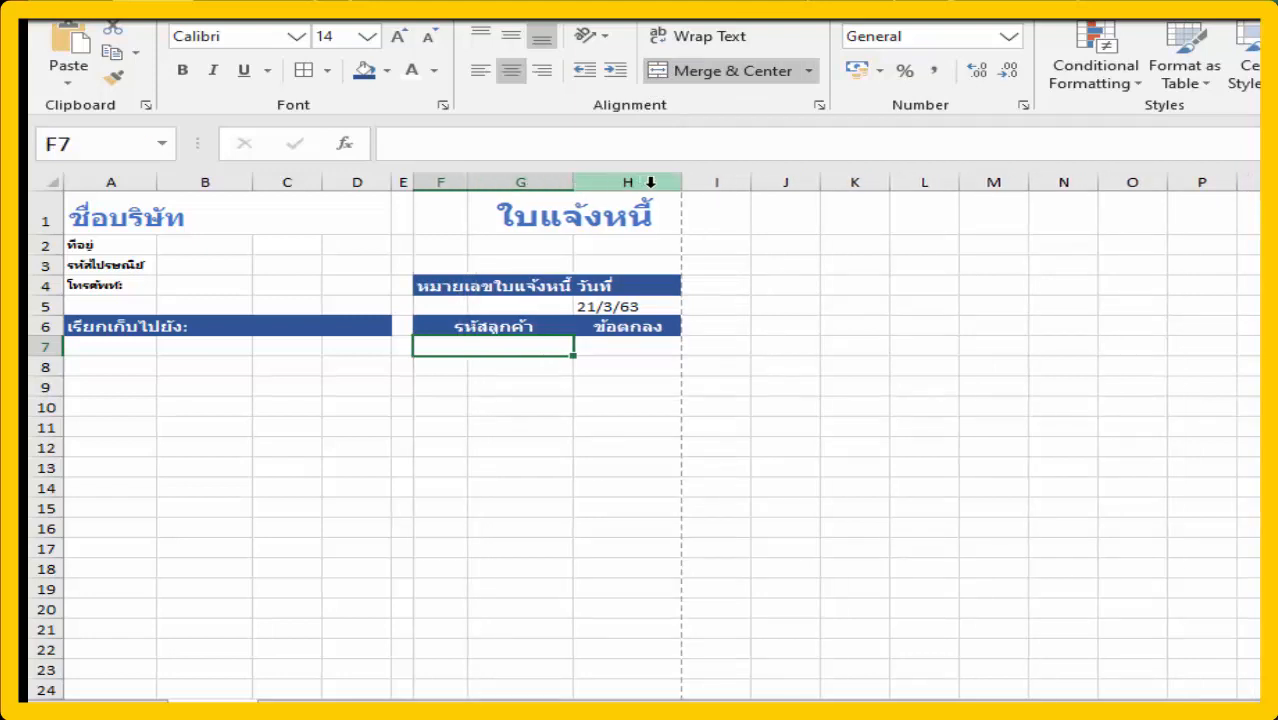
left_click_drag(684, 182, 740, 182)
- Enter the customer code in the merged cell F7 and the terms "ครบกำหนดเมื่อได้รับ" in H7
type("789")
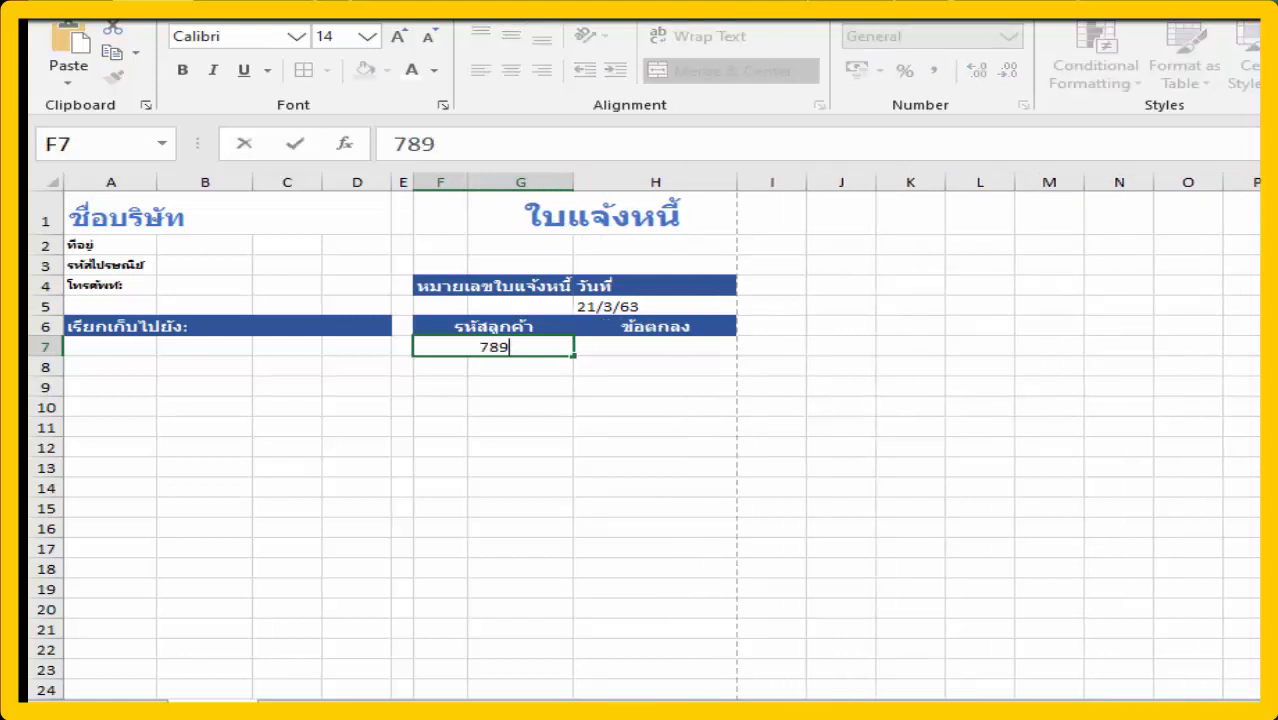
key("Tab")
type("ครบกำหนดเมื่อได้รับ")
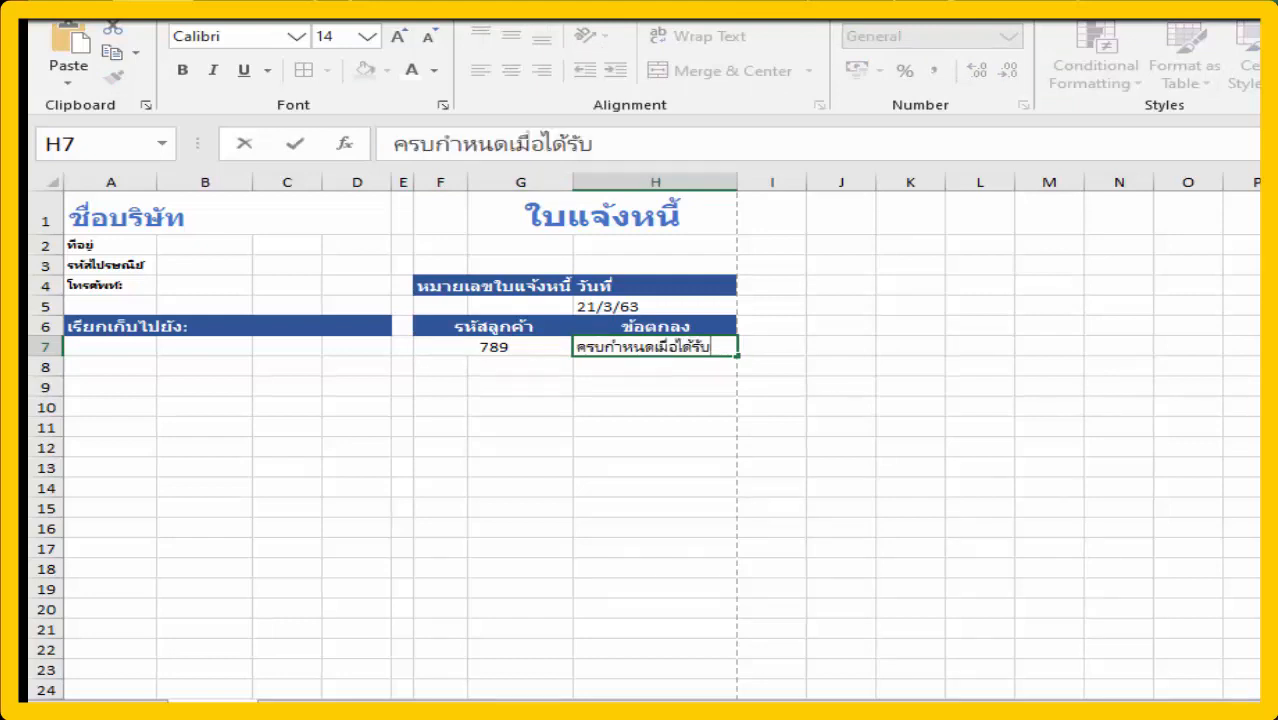
key("ctrl+Return")
- Enter the bill-to labels "ชื่อ:" in A7 and "ชื่อบริษัท:" in A8
key("Left")
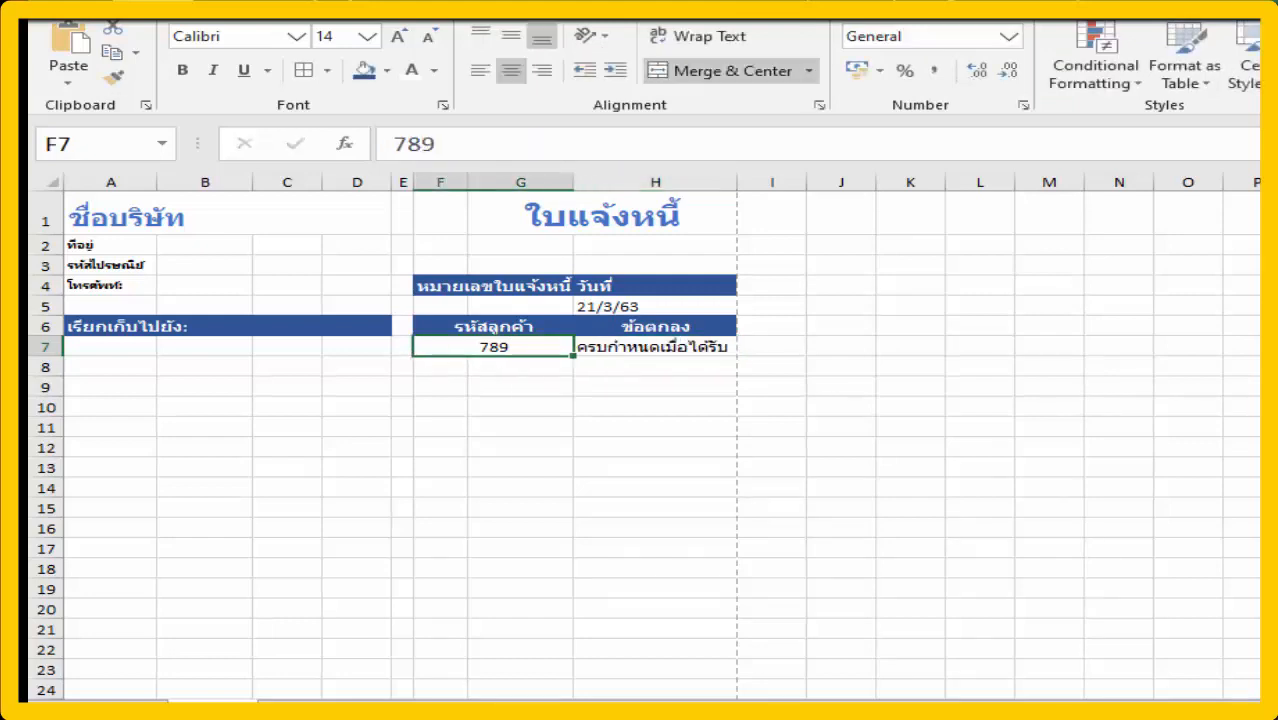
key("Left")
key("Left")
key("Left")
key("Left")
key("Left")
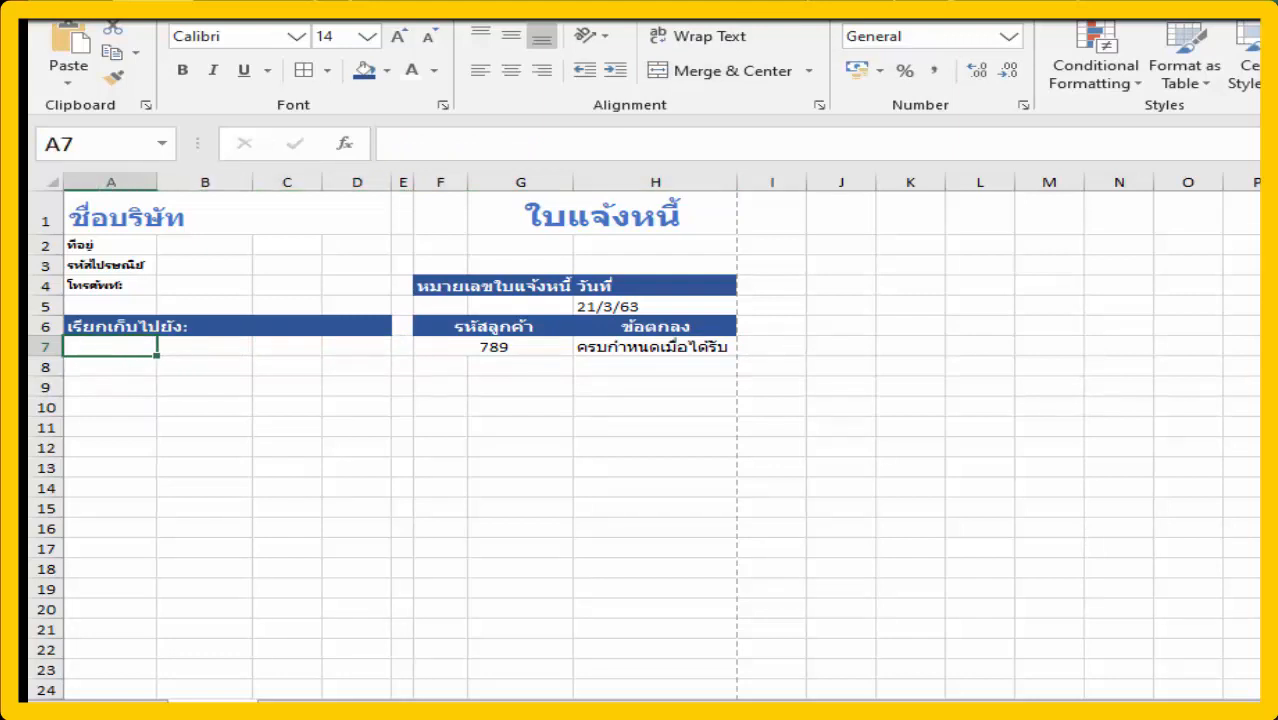
key("F2")
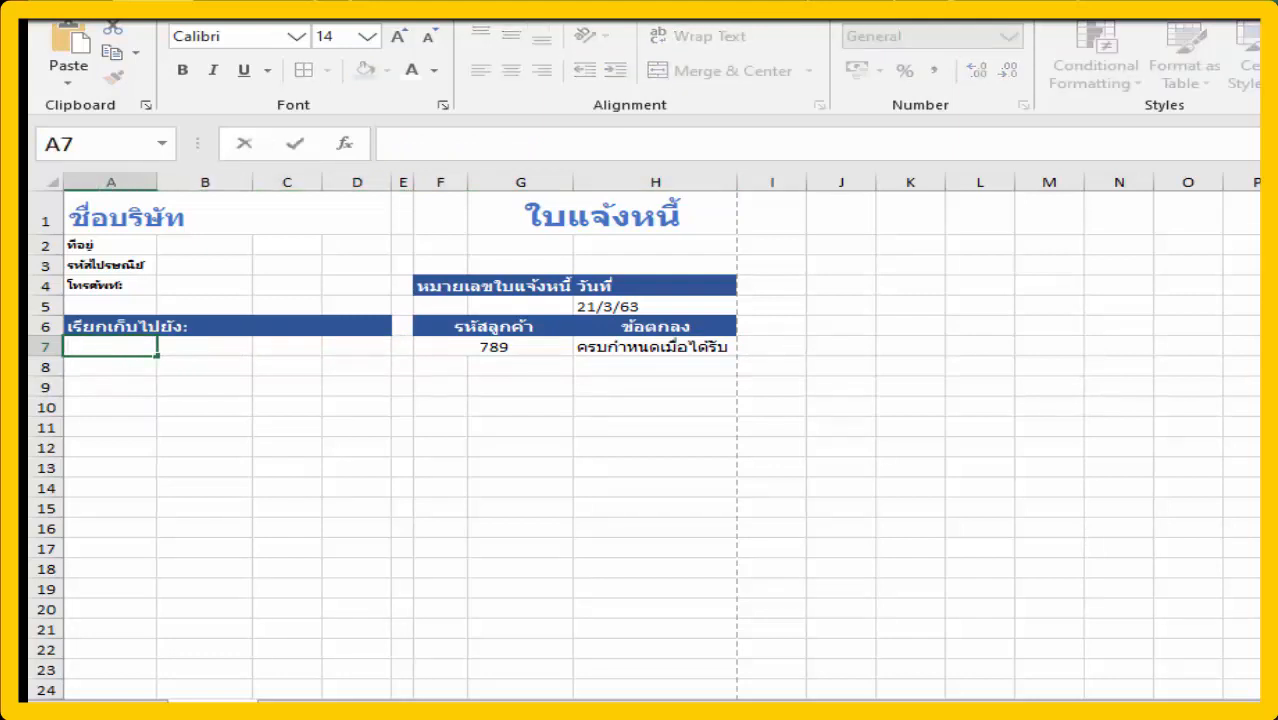
type("ชื่อ:")
key("Return")
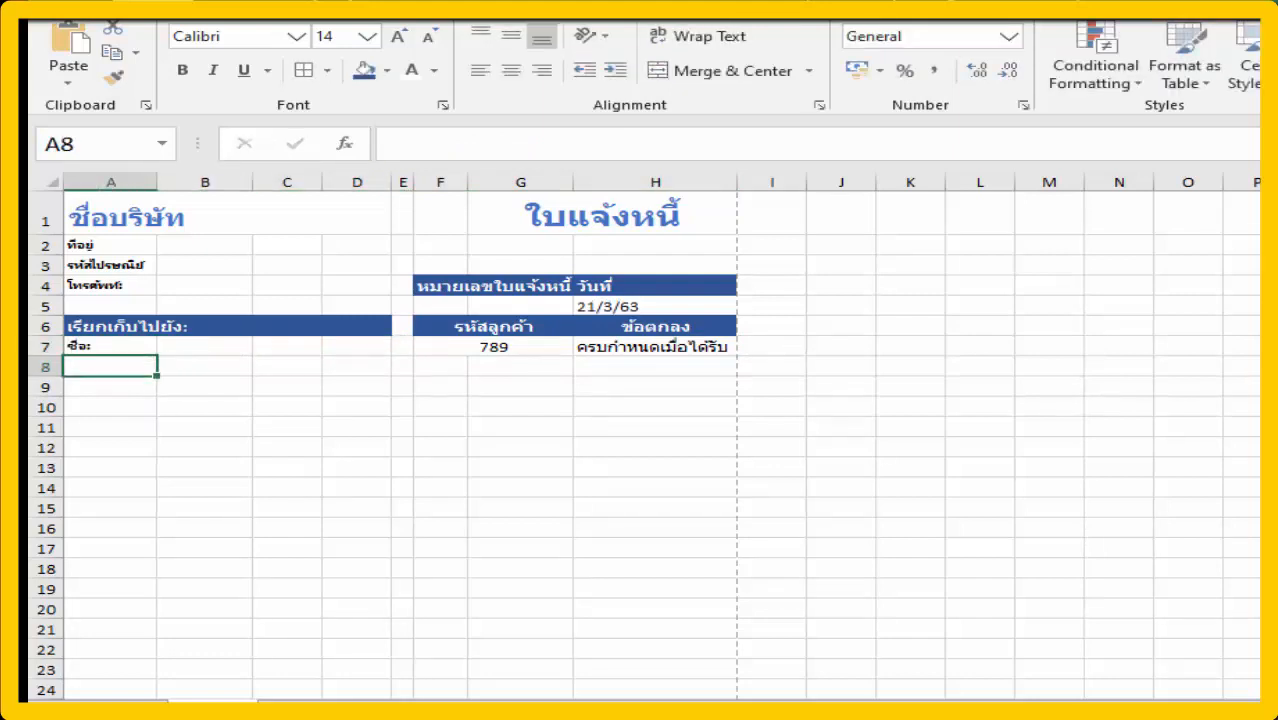
key("F2")
type("ชื่อบริษัท:")
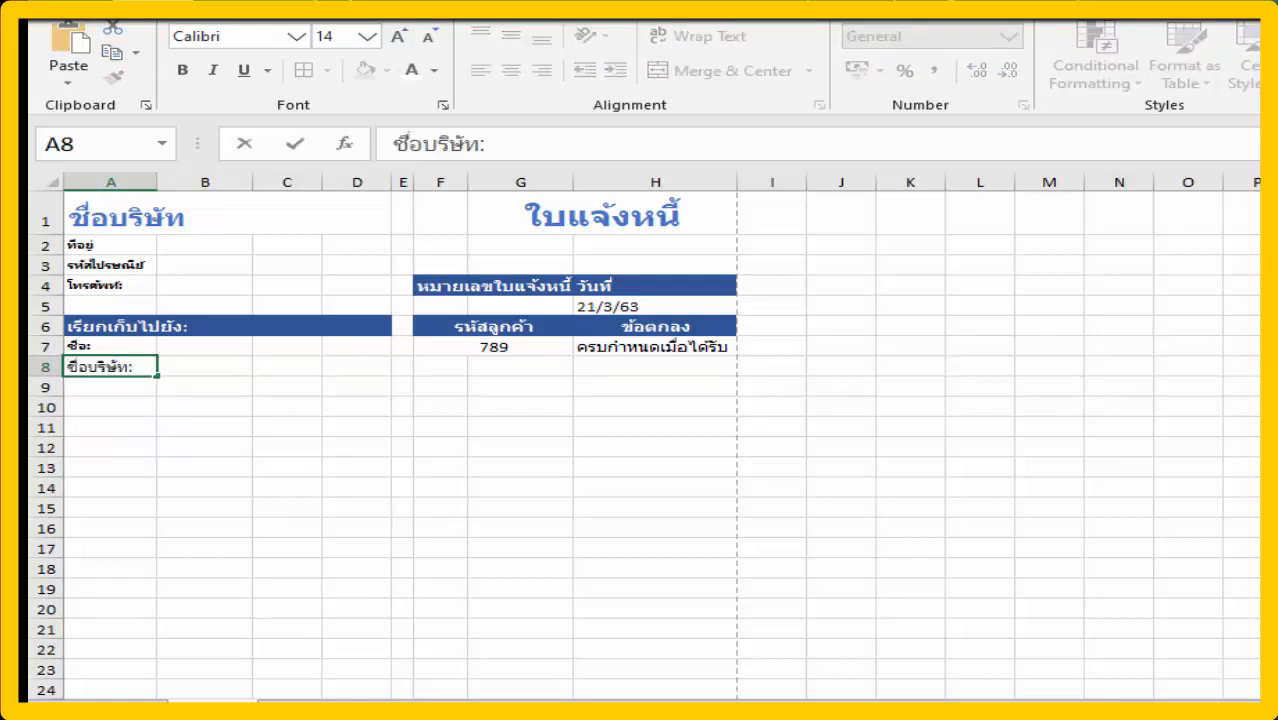
key("Return")
- Enter the bill-to labels "ที่อยู่:" in A9 and "รหัสไปรษณีย์:" in A10
key("F2")
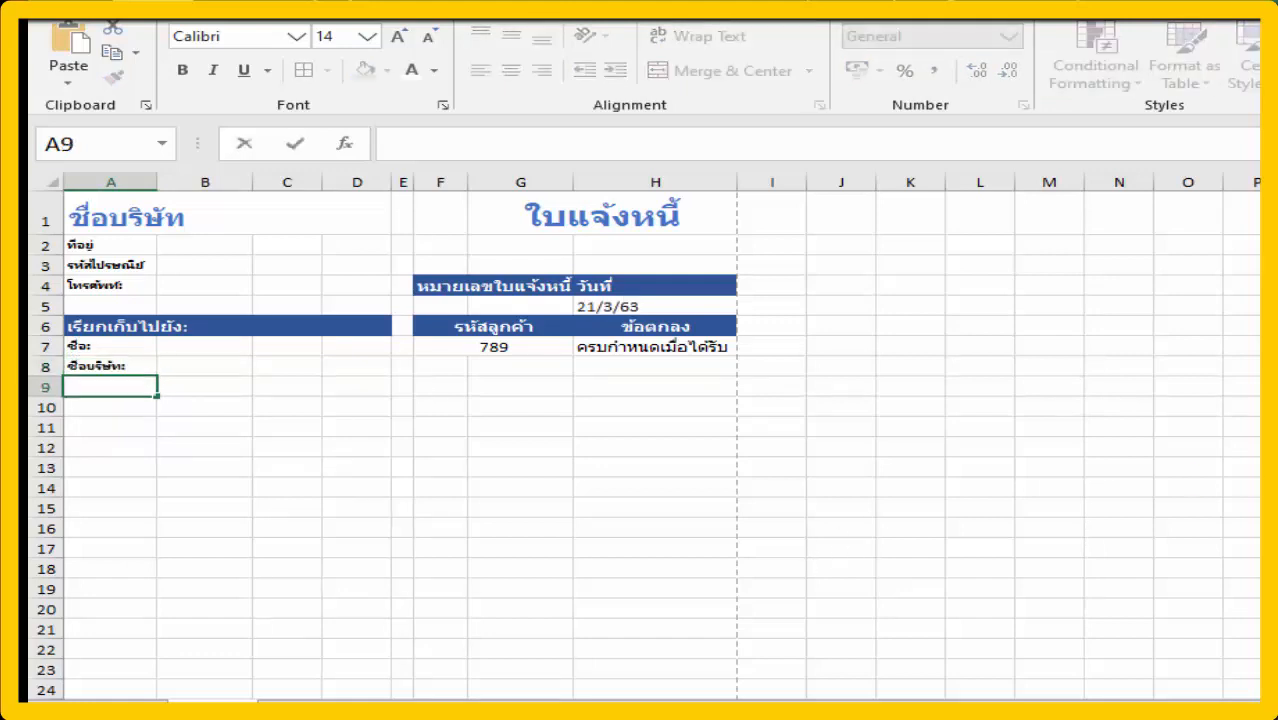
type("ที่อยู่:")
key("Return")
key("F2")
type("รหัสไปรษณีย์:")
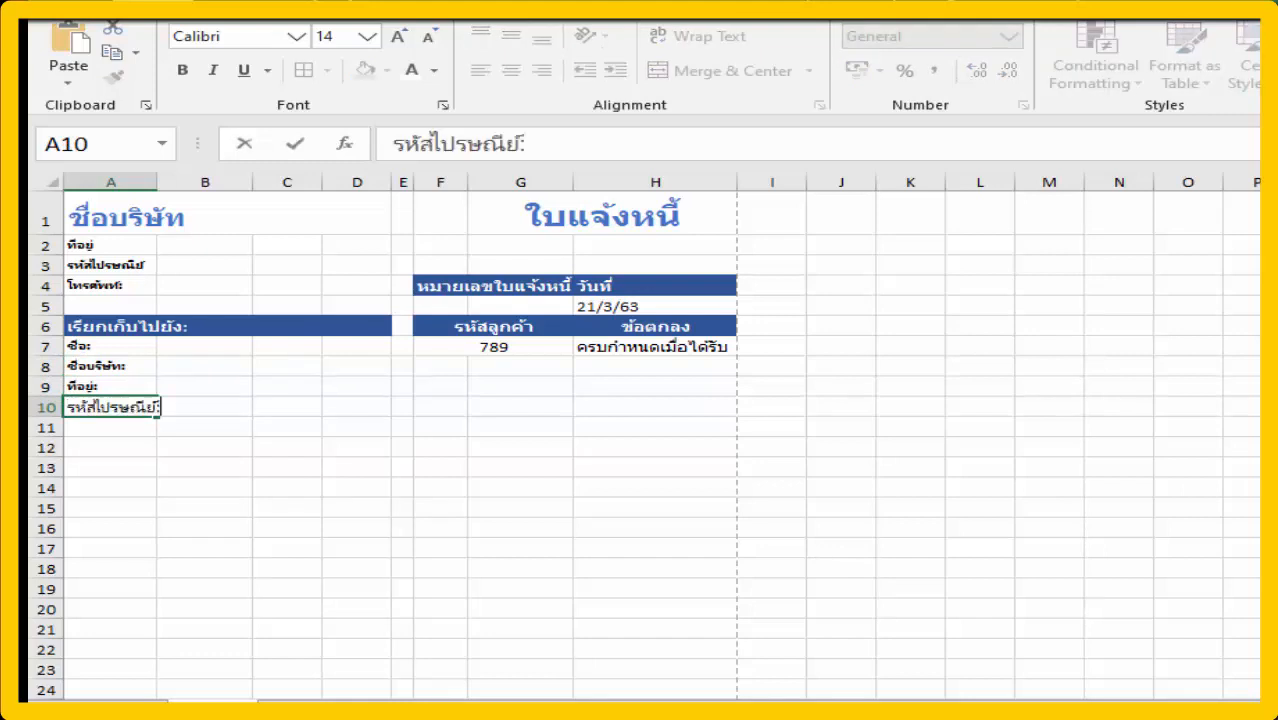
key("Return")
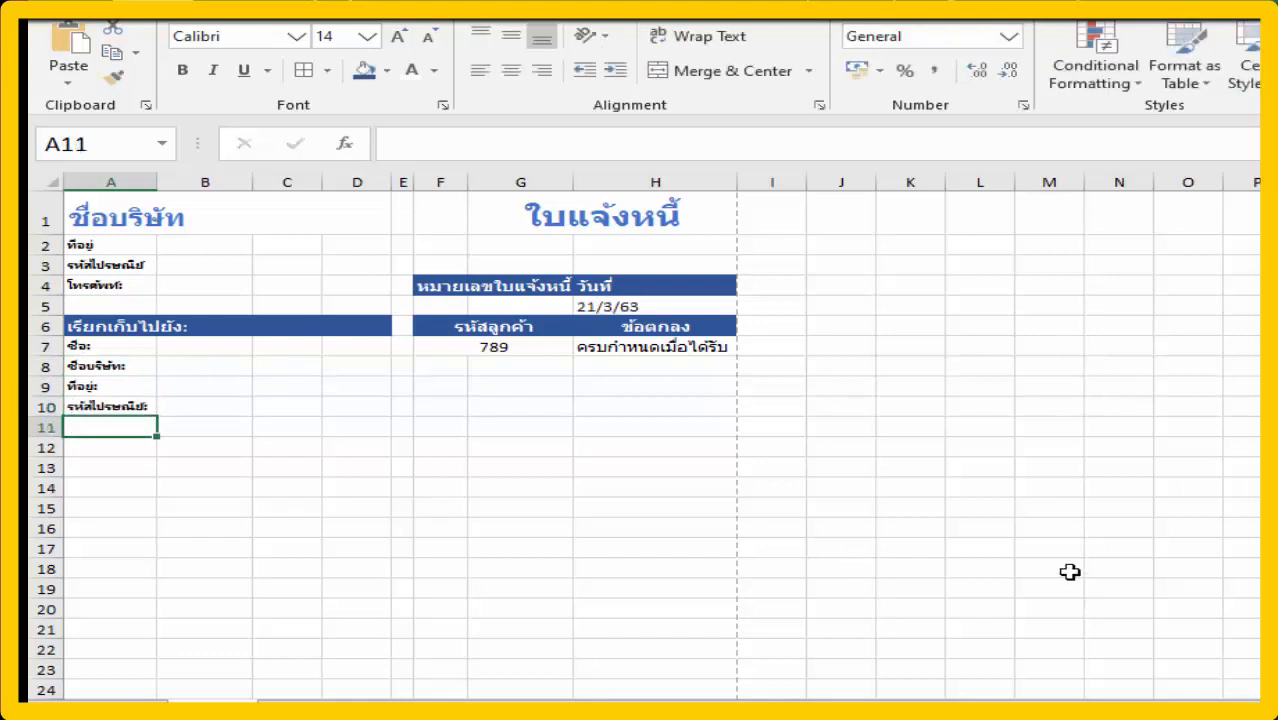
- Enter the contact labels "โทรศัพท์:" in A11 and "อีเมล:" in C11
key("F2")
type("โทรศัพท์:")
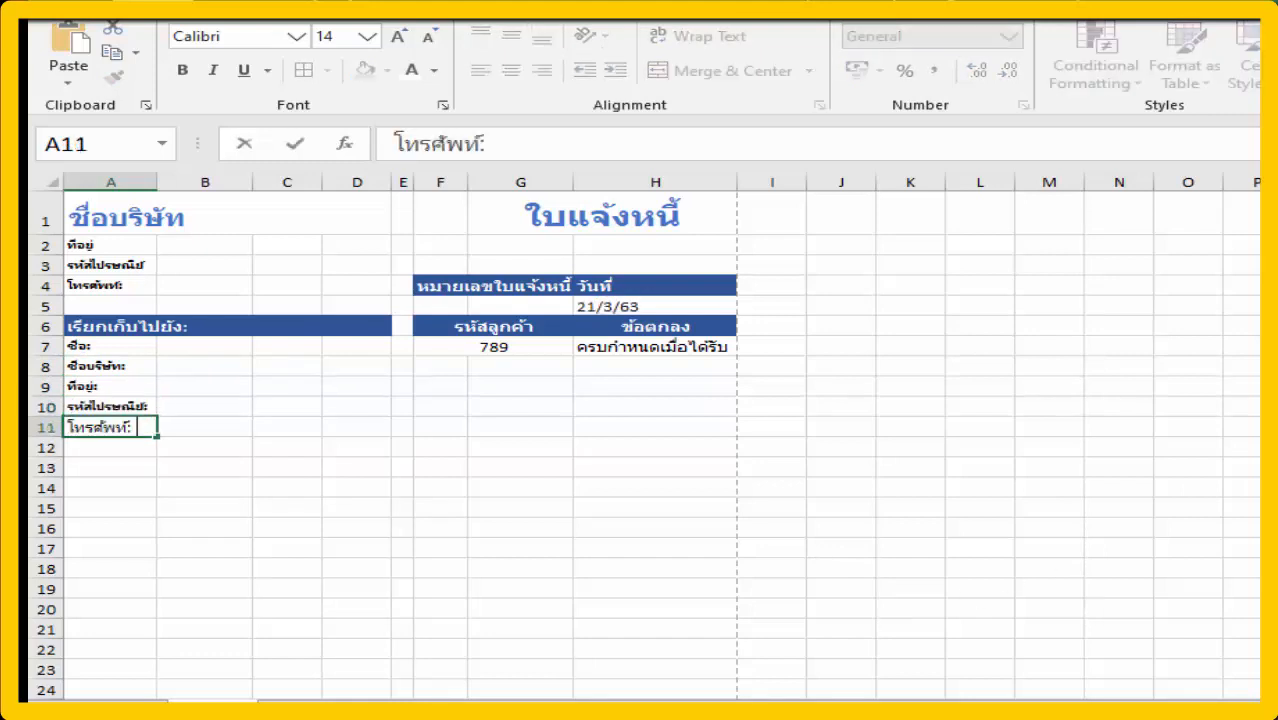
key("Tab")
key("Tab")
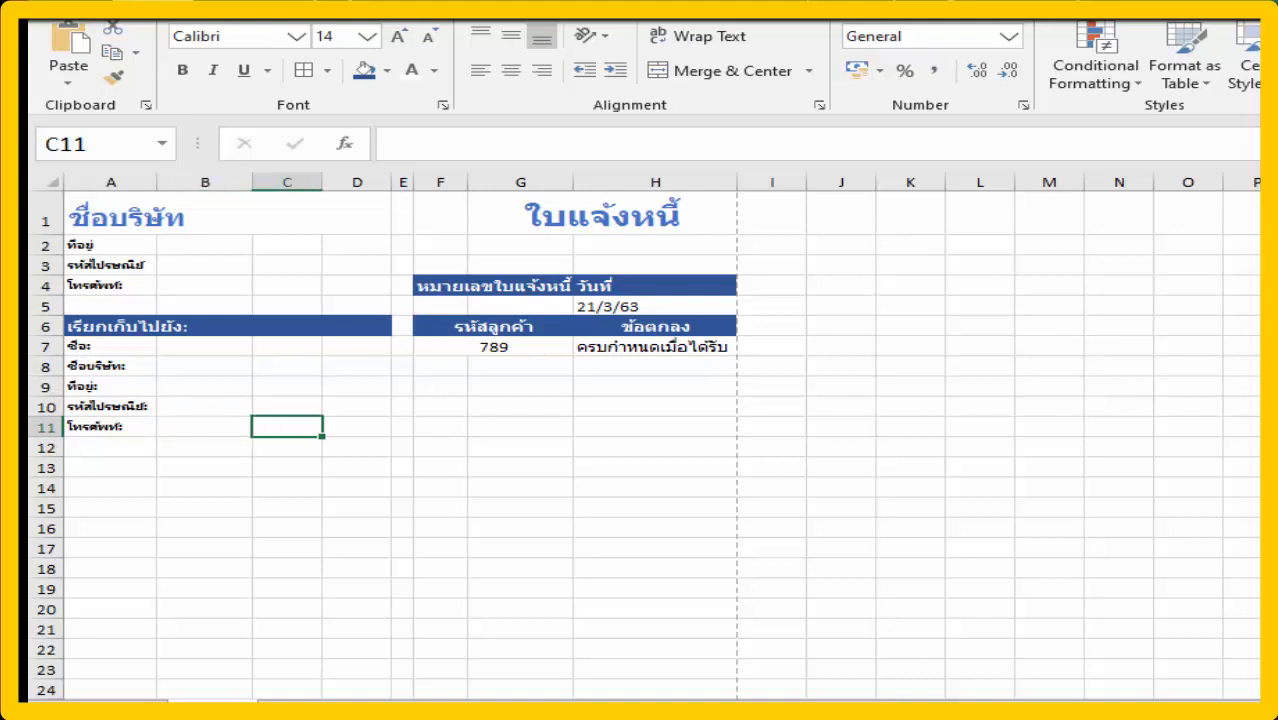
key("F2")
type("อีเมล:")
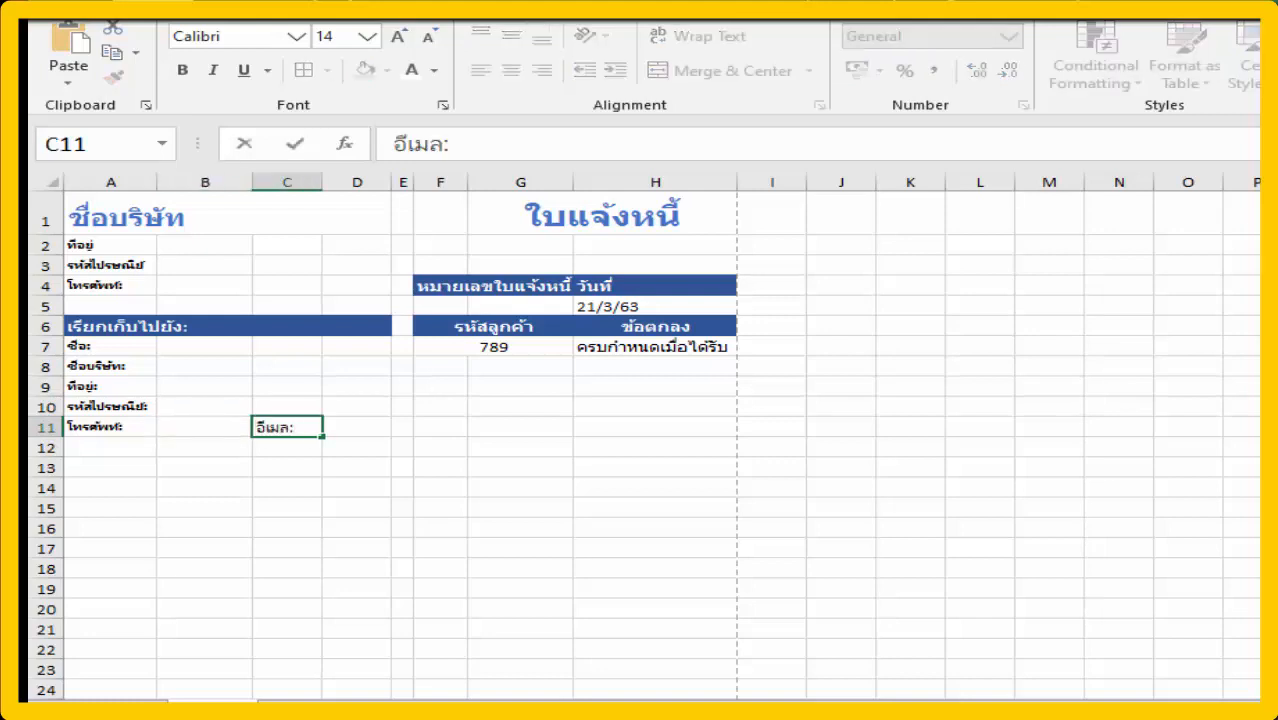
key("Return")
- Merge and center A12:E12, and fill the row A12:H12 with dark blue
left_click_drag(105, 447, 413, 446)
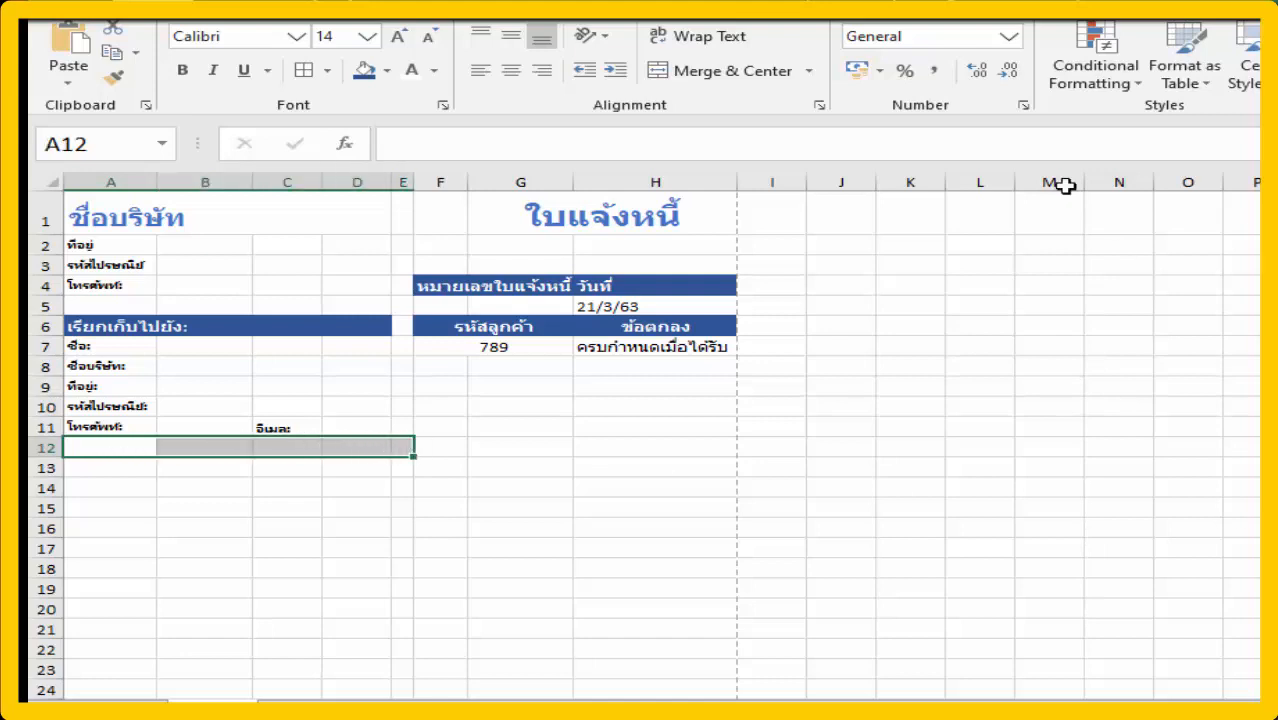
left_click(662, 76)
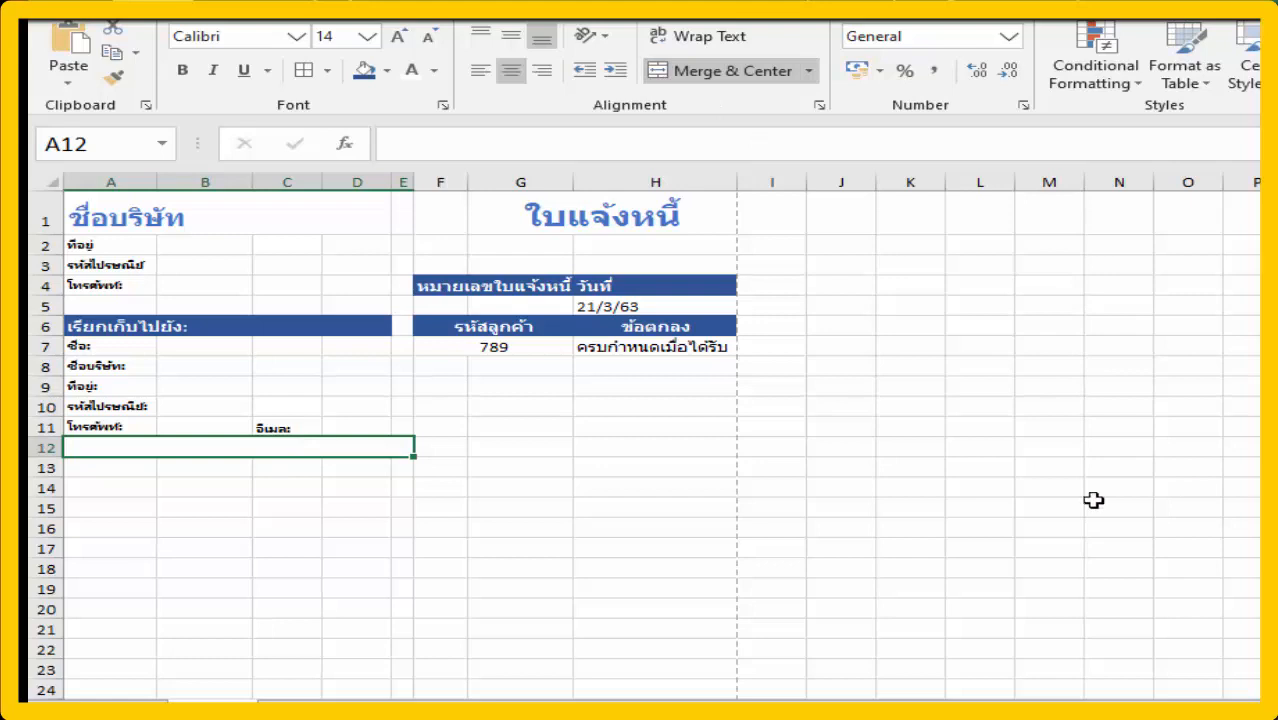
left_click_drag(285, 446, 700, 447)
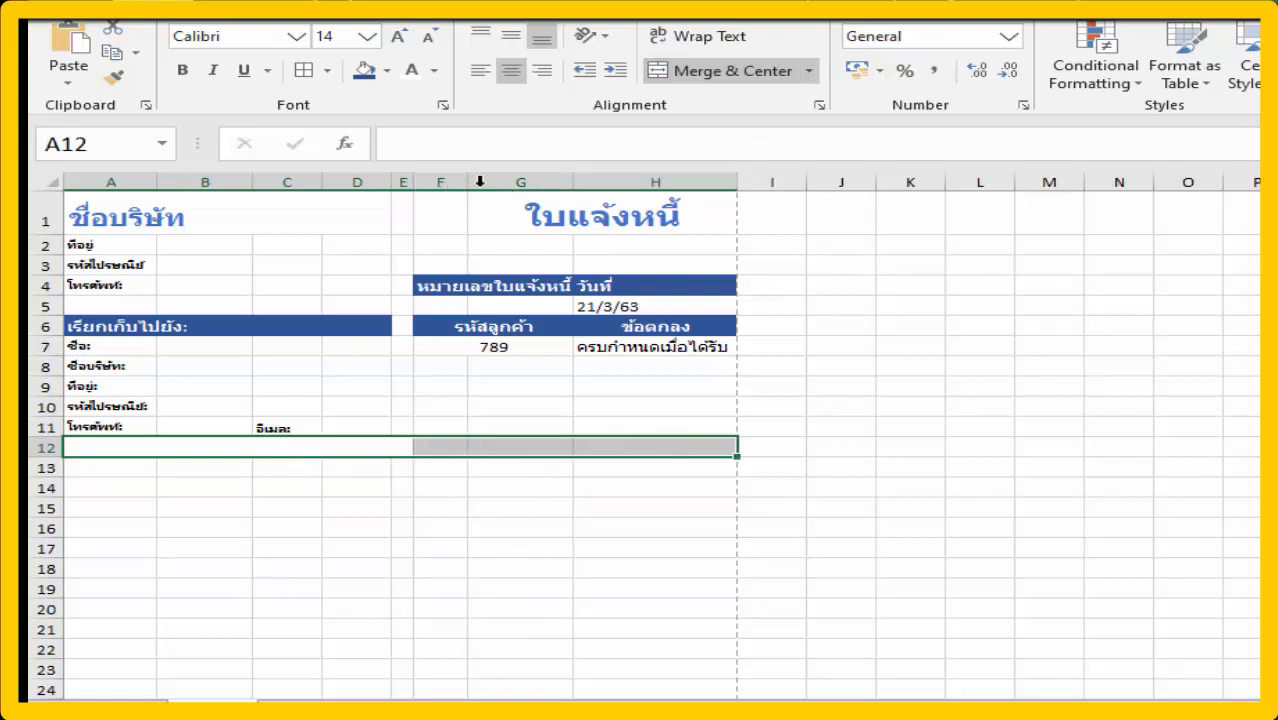
left_click(365, 74)
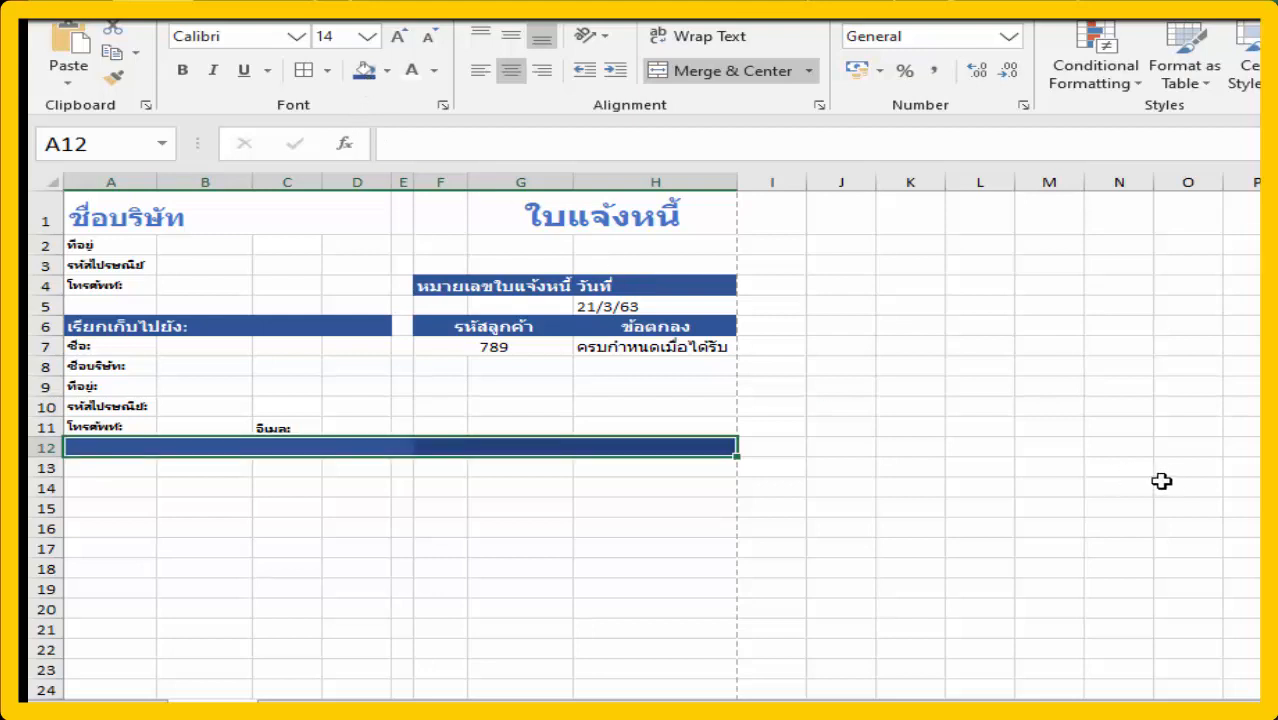
- Enter the item table headings "คำอธิบาย", "ปริมาณ", "ราคาต่อหน่วย" and "จำนวนเงิน" in A12, F12, G12 and H12
left_click(266, 446)
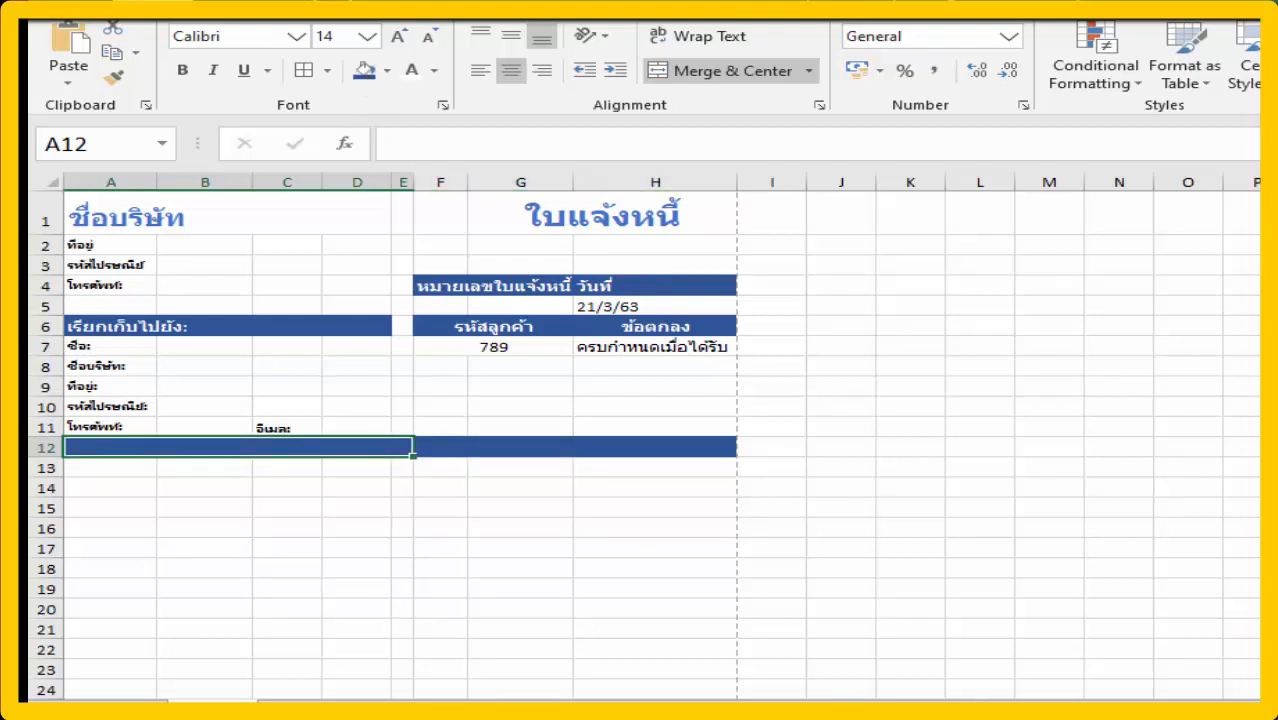
double_click(228, 449)
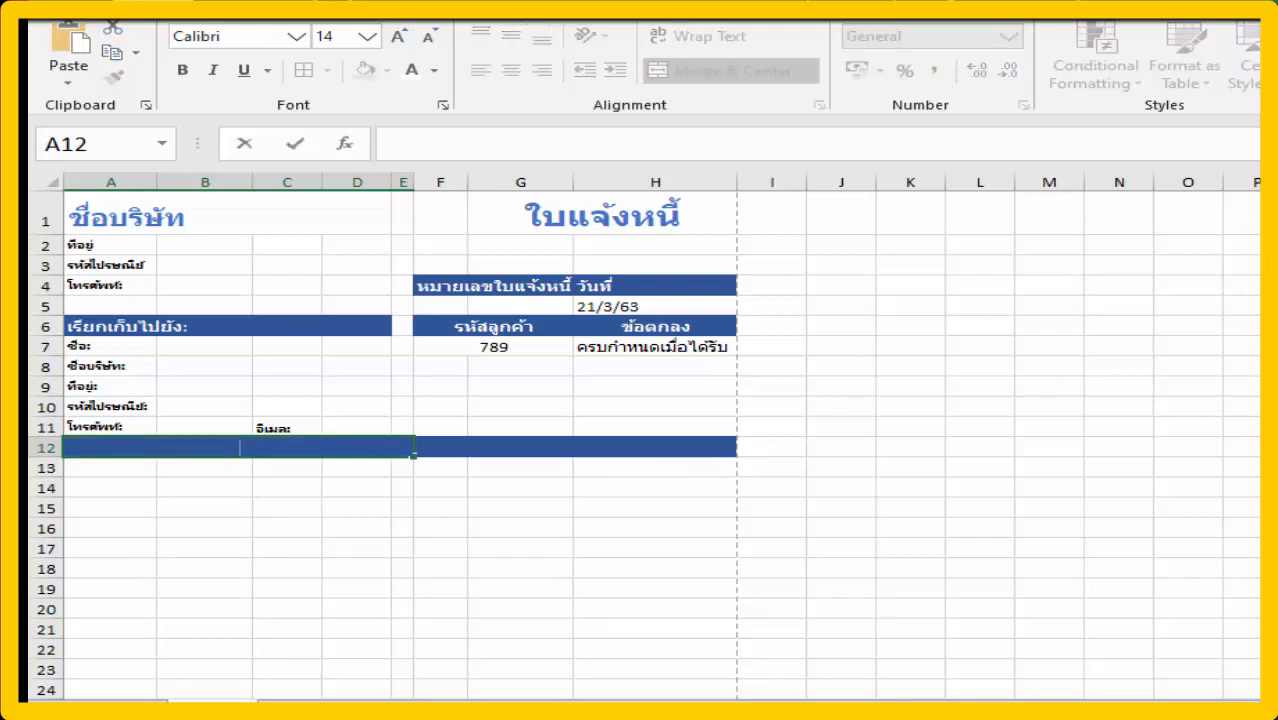
type("คำอธิบาย")
key("Tab")
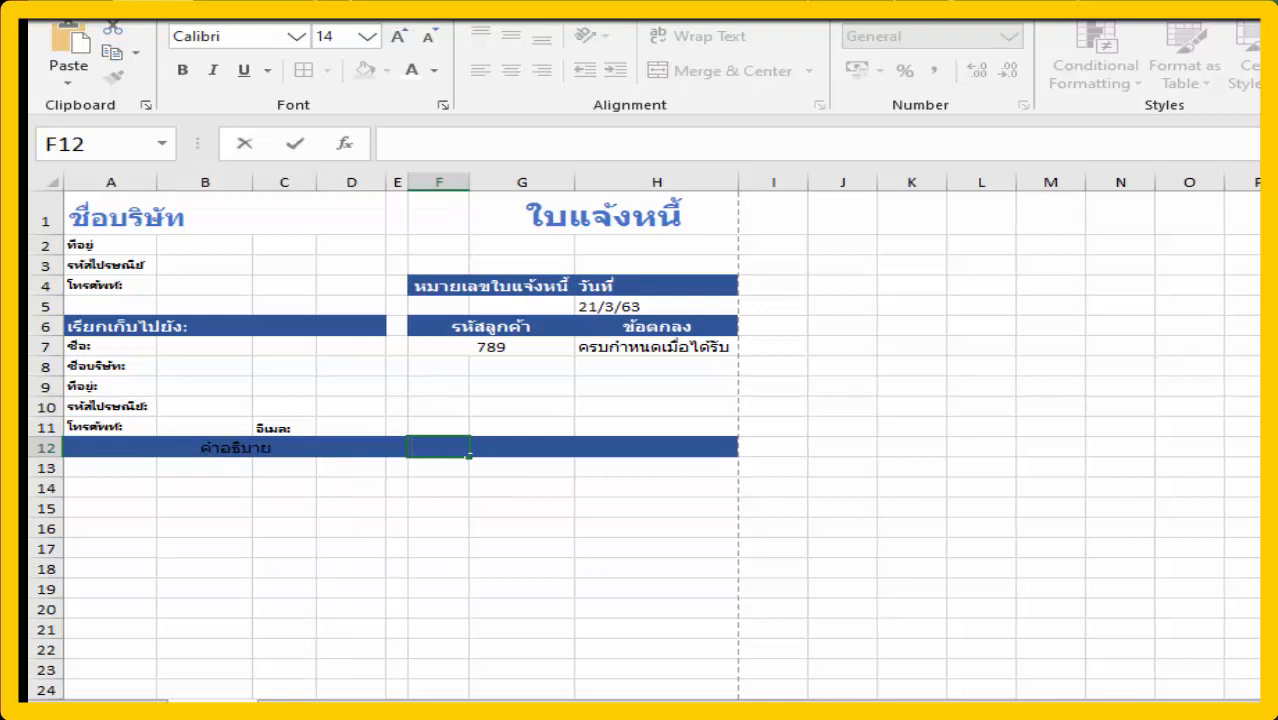
type("ปริมาณ")
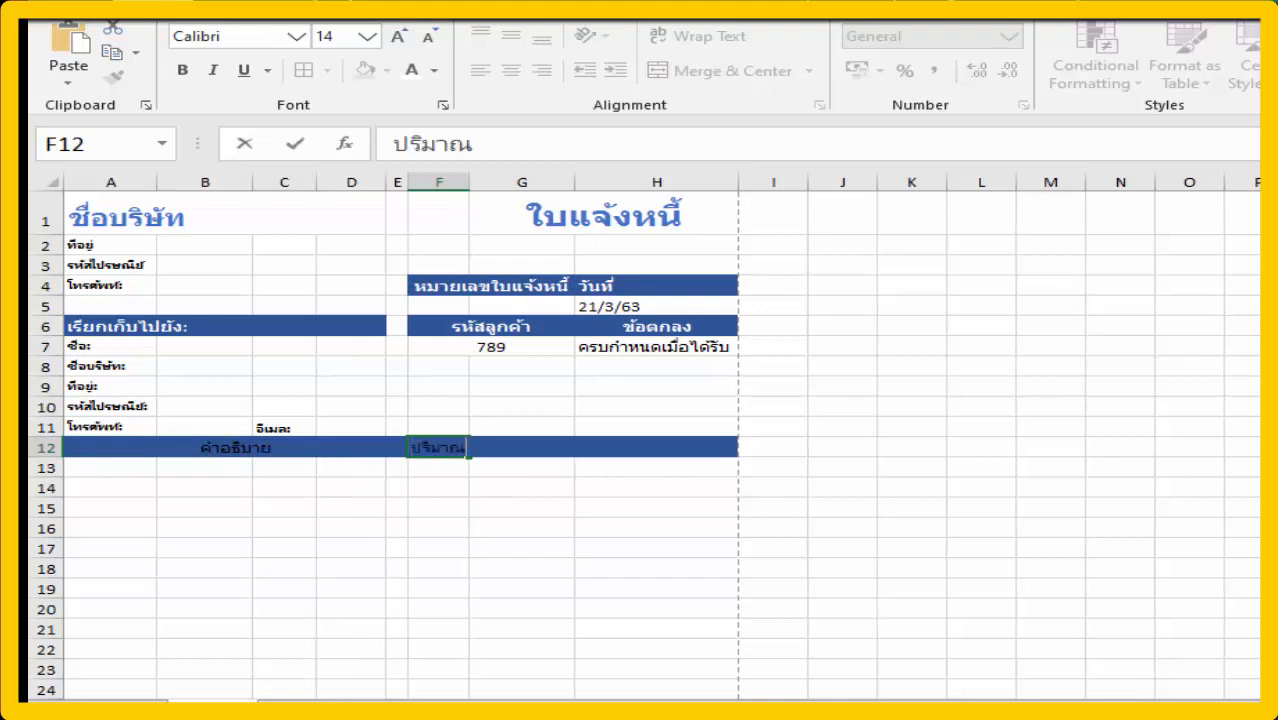
key("Tab")
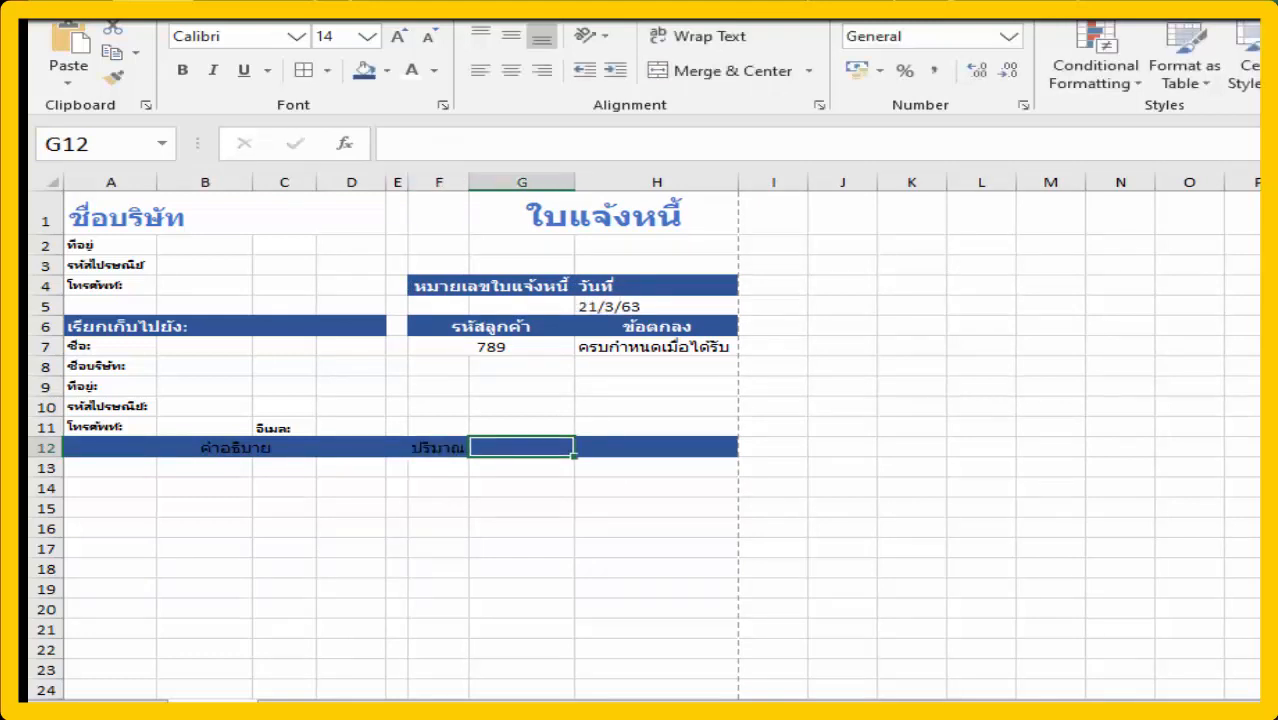
type("ราคาต่อหน่วย")
key("Tab")
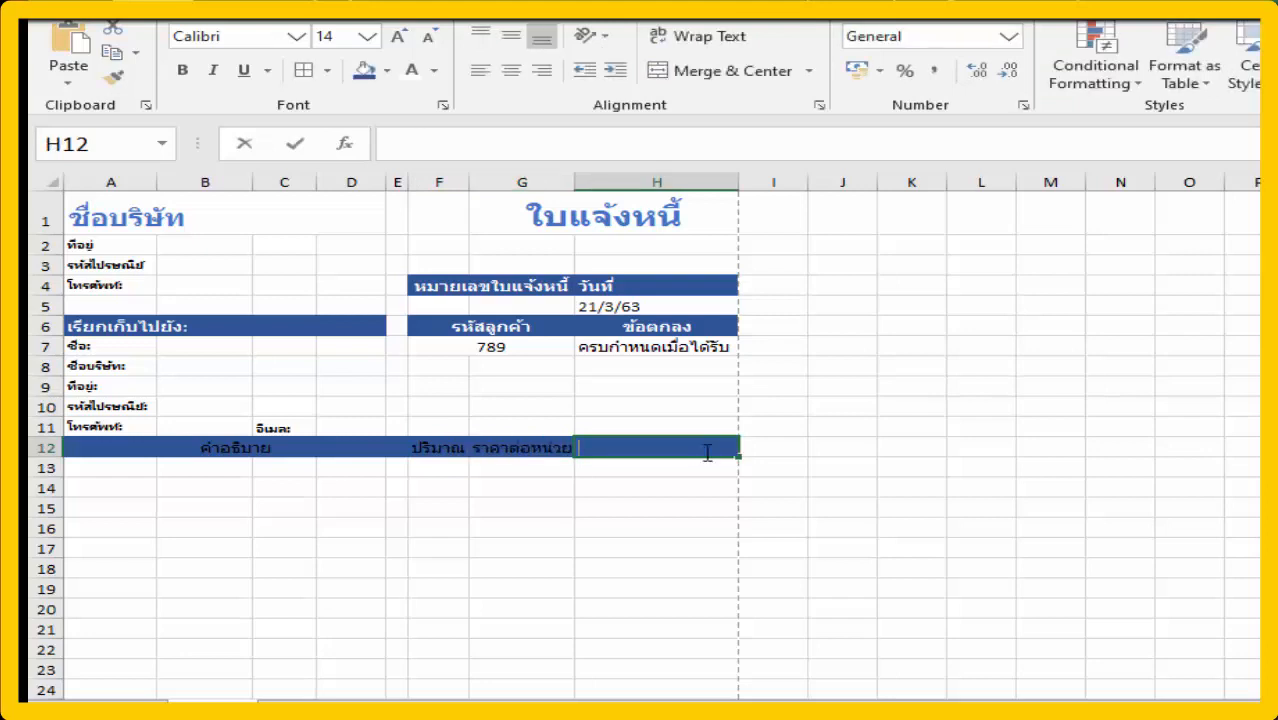
type("จำนวนเงิน")
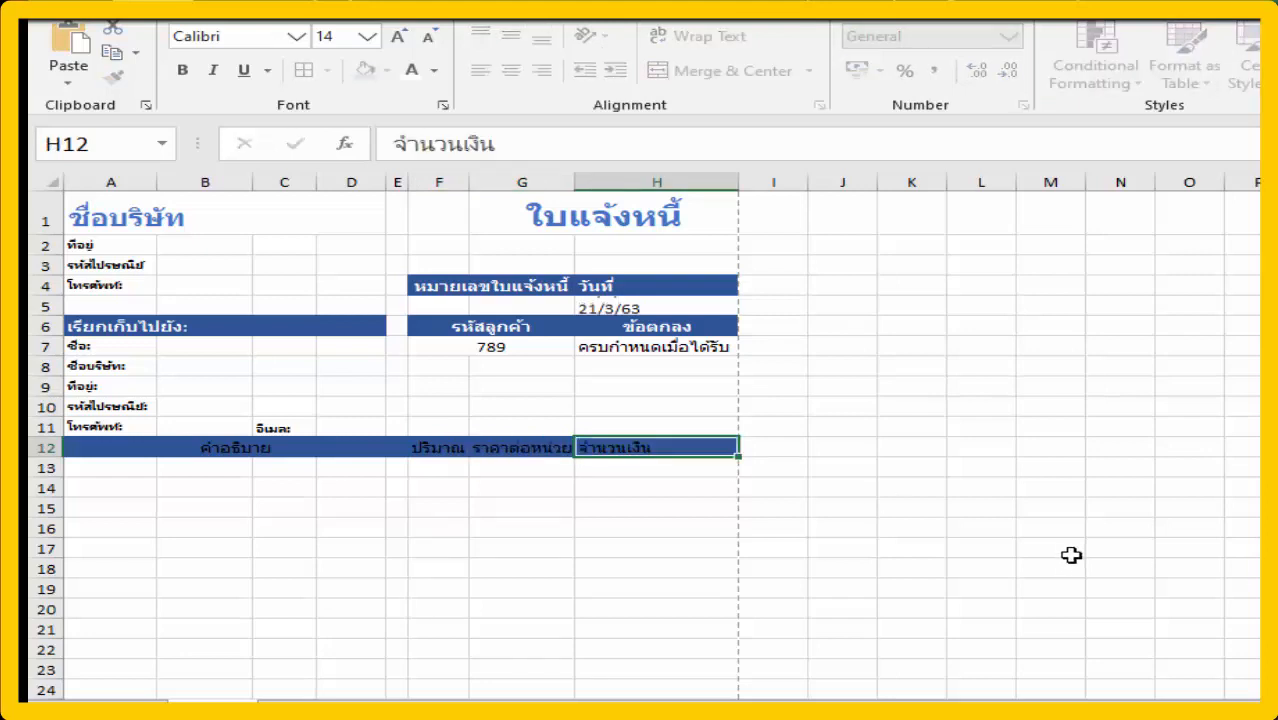
key("Return")
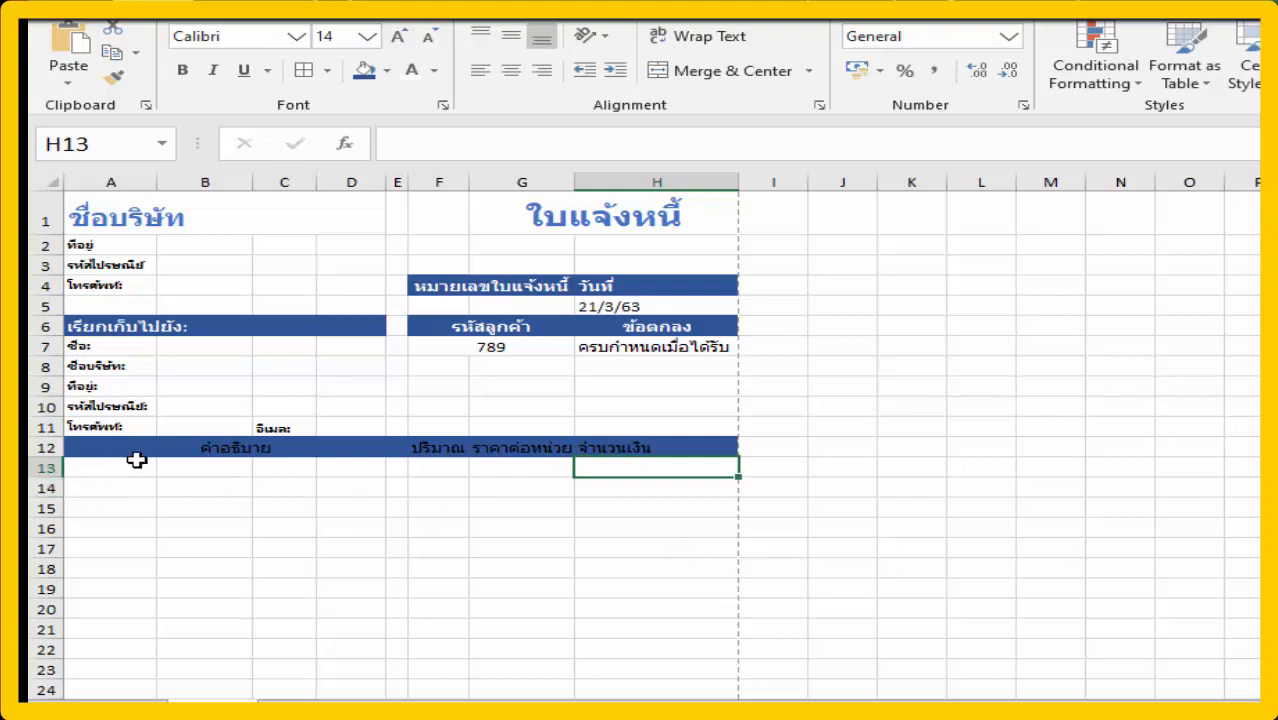
- Center the item table headings in A12:H12 and make their text white and bold
left_click_drag(151, 452, 665, 448)
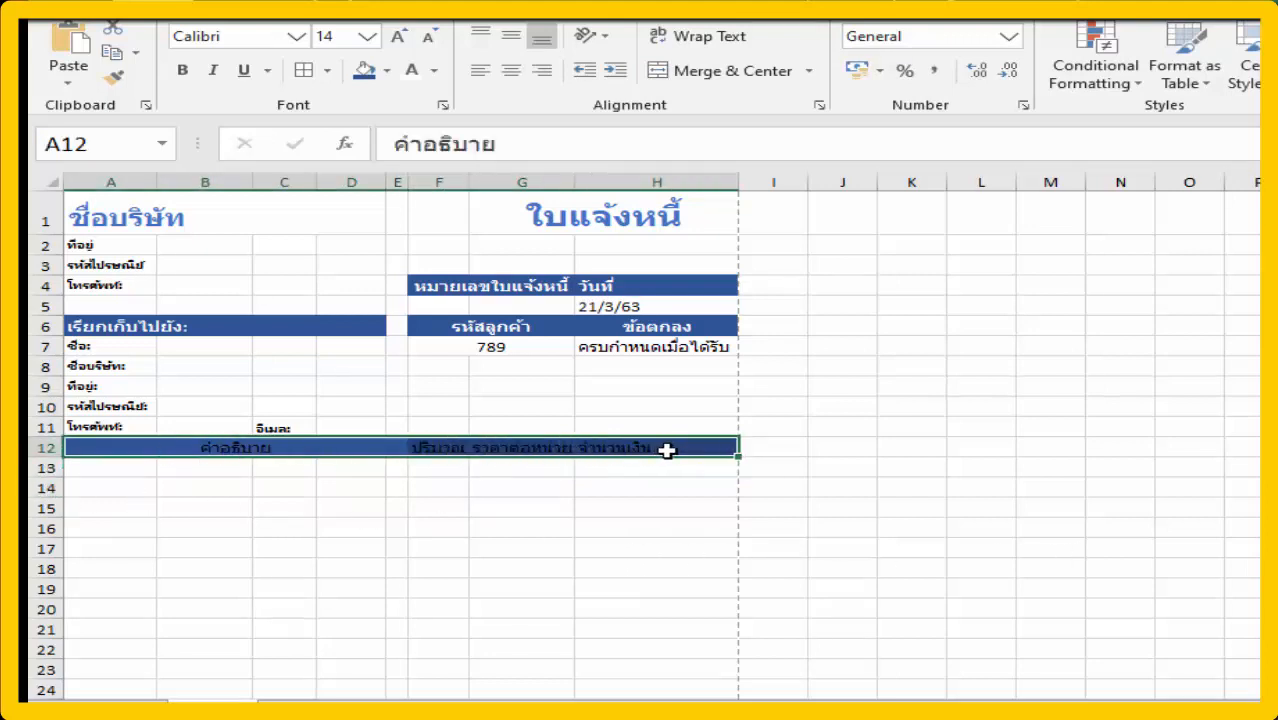
left_click(510, 72)
left_click(511, 78)
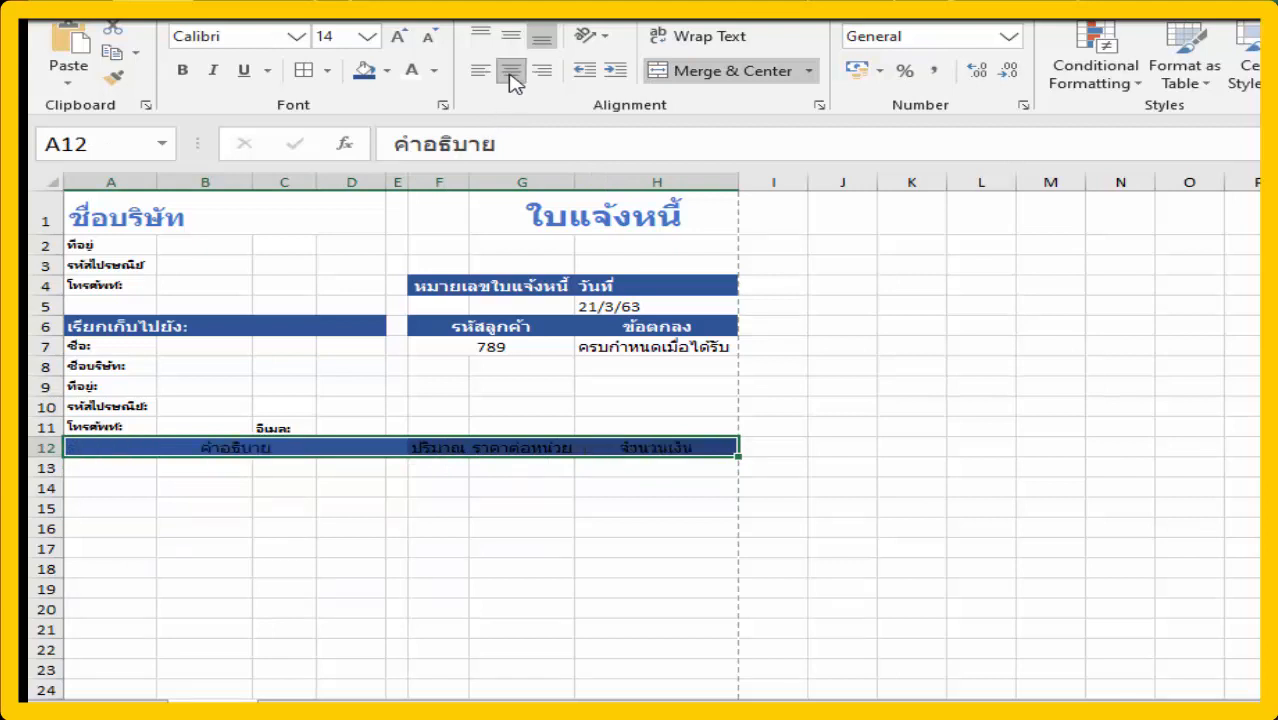
left_click(412, 70)
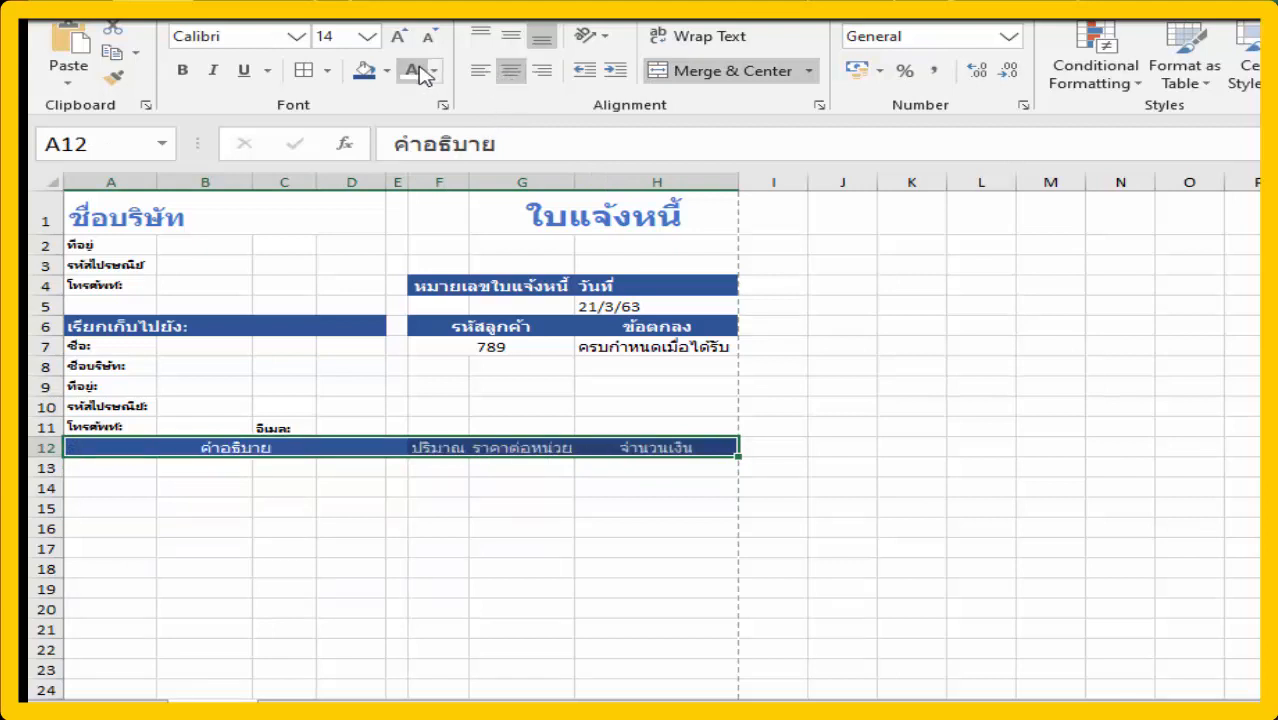
left_click(182, 70)
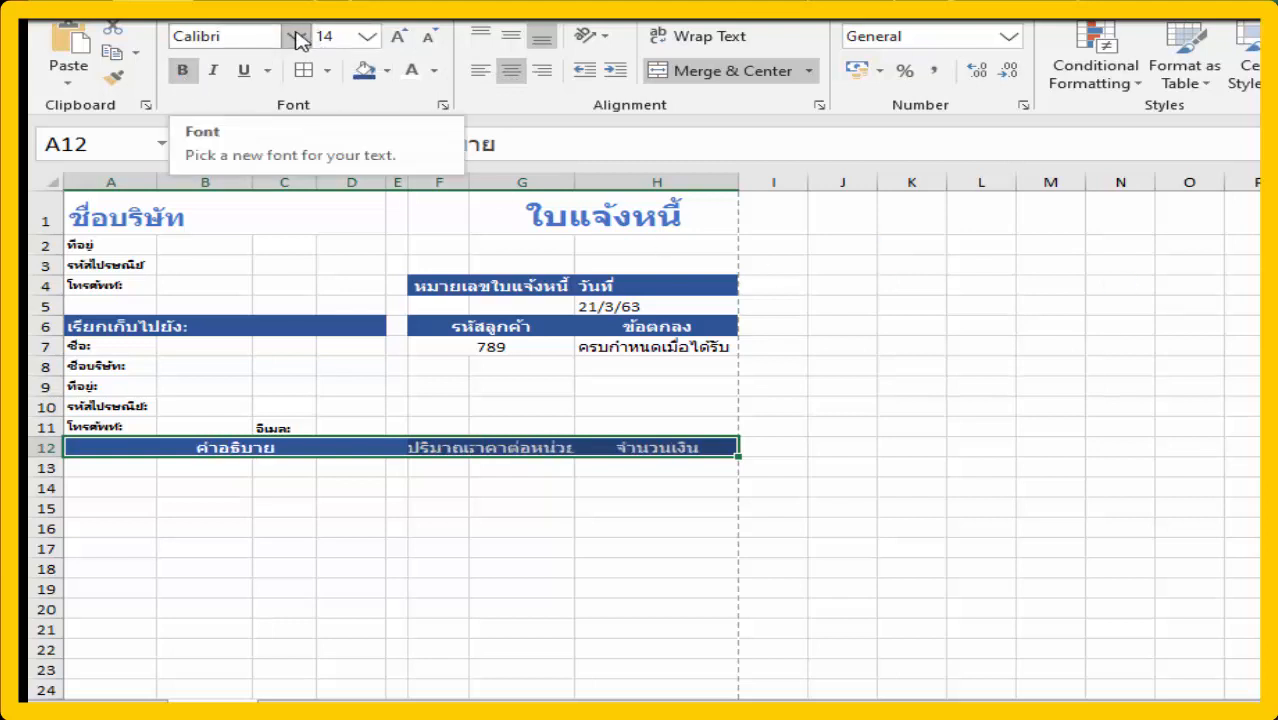
- Set the item table headings in A12:H12 to the Leelawadee font at size 12
left_click(247, 42)
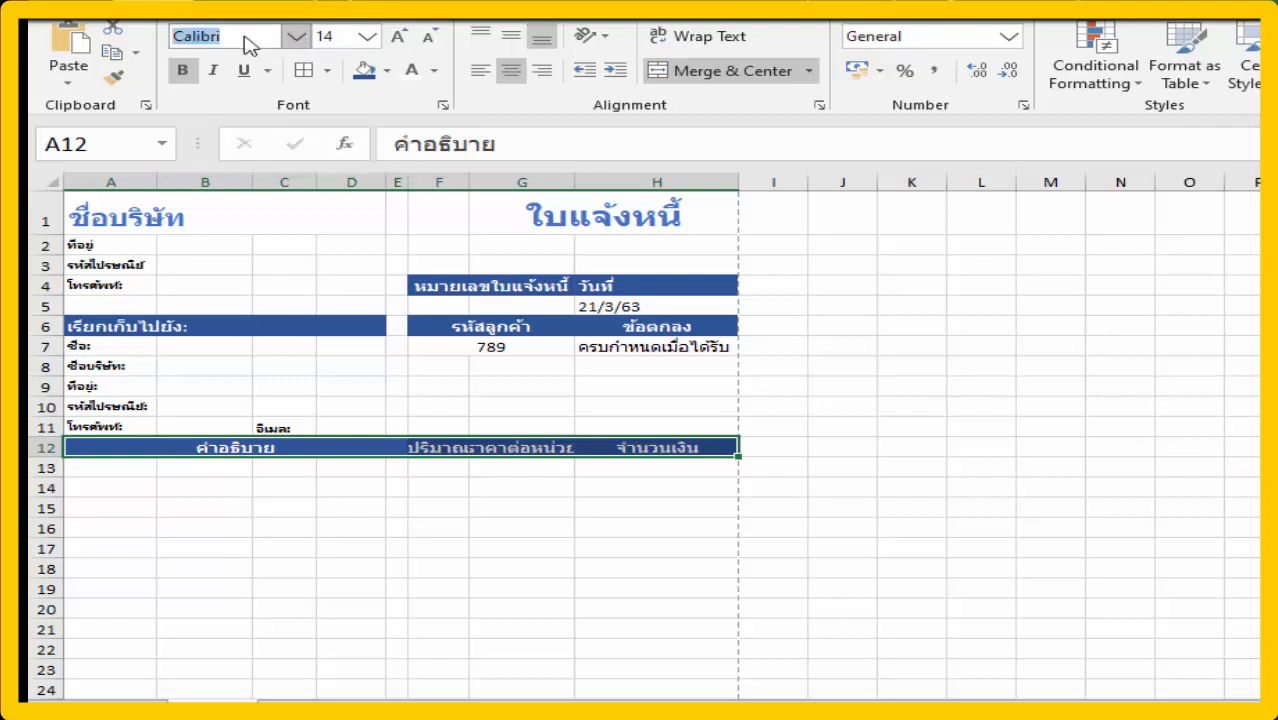
type("Leelawadee")
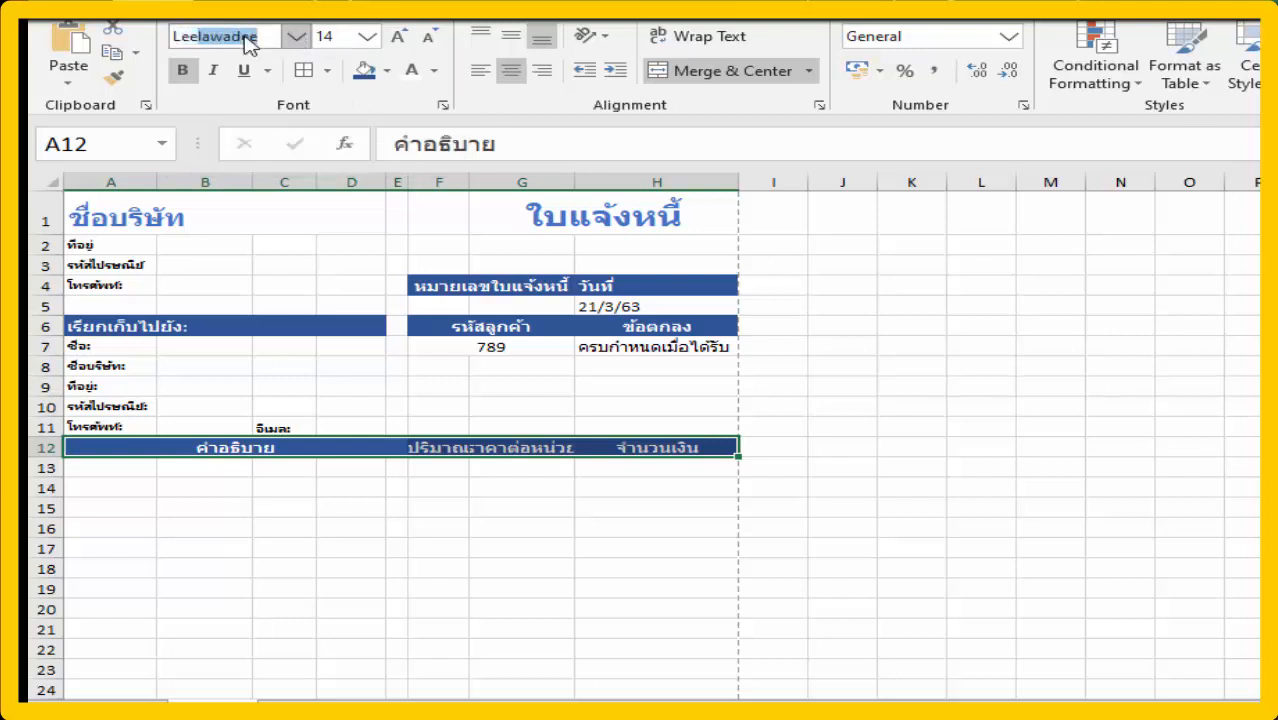
left_click(261, 41)
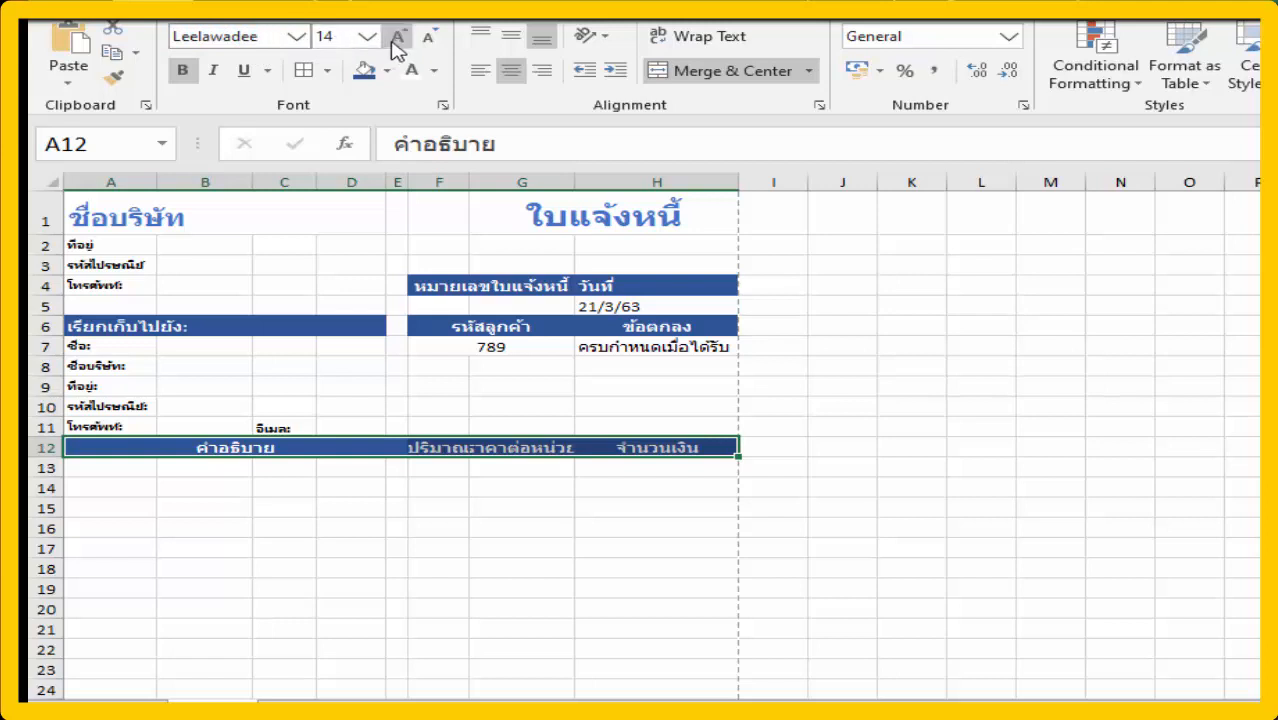
left_click(429, 40)
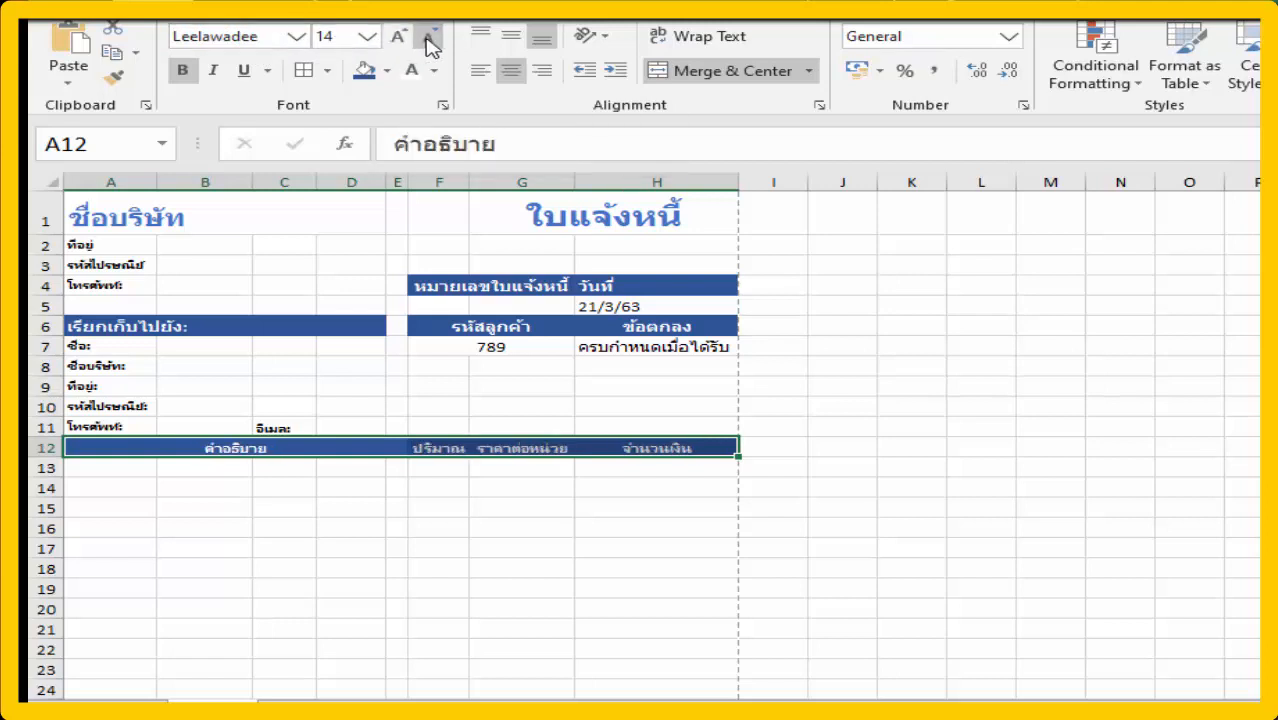
left_click(429, 40)
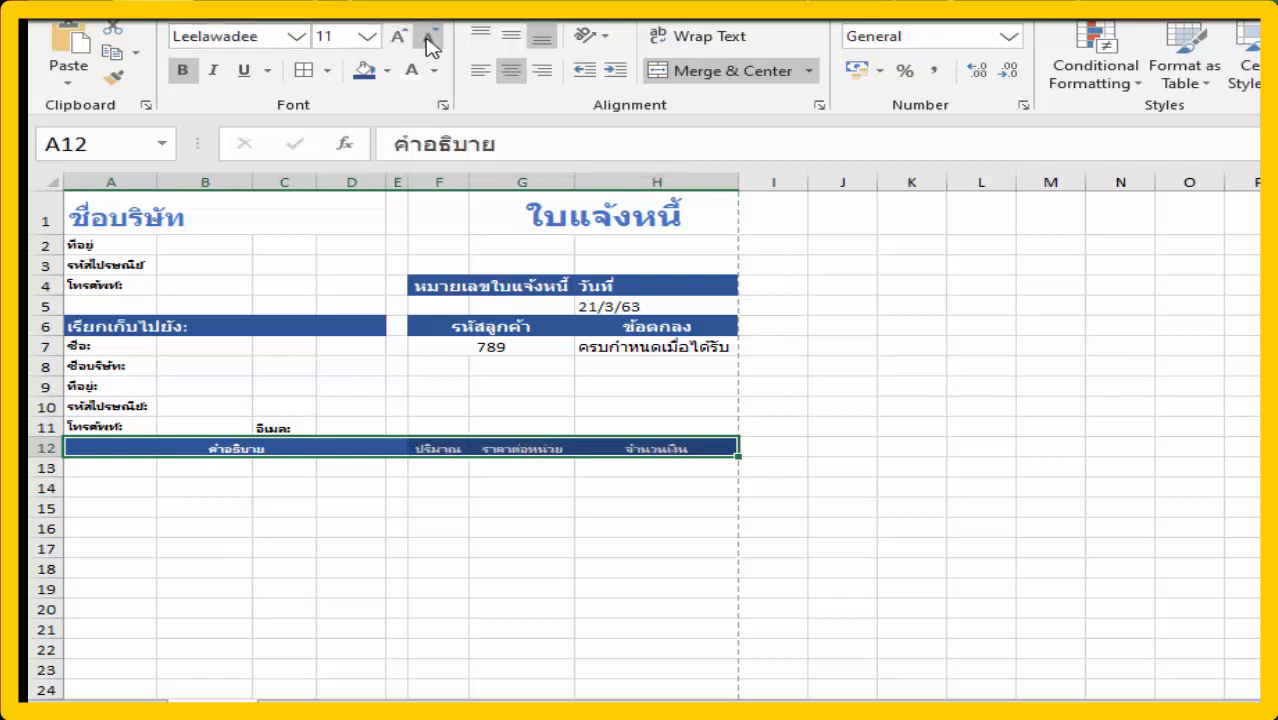
left_click(398, 40)
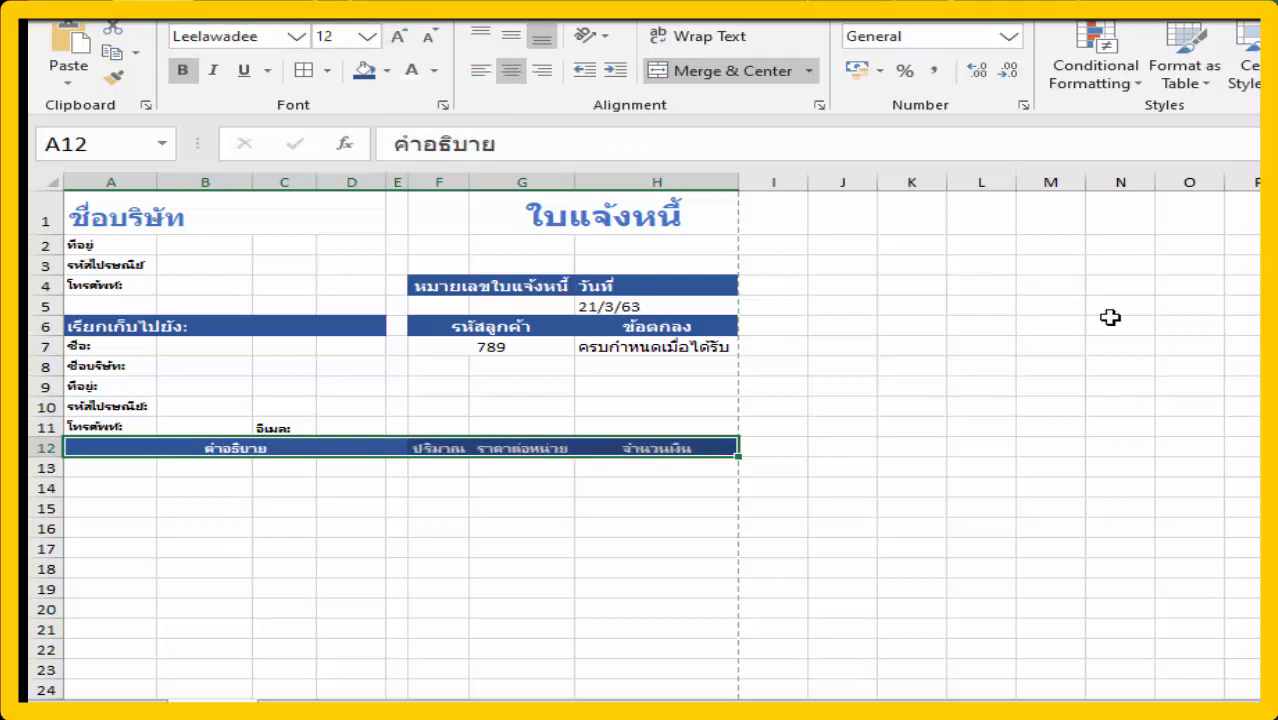
- Merge and center columns A to E separately in each item table row from 13 to 19
key("Tab")
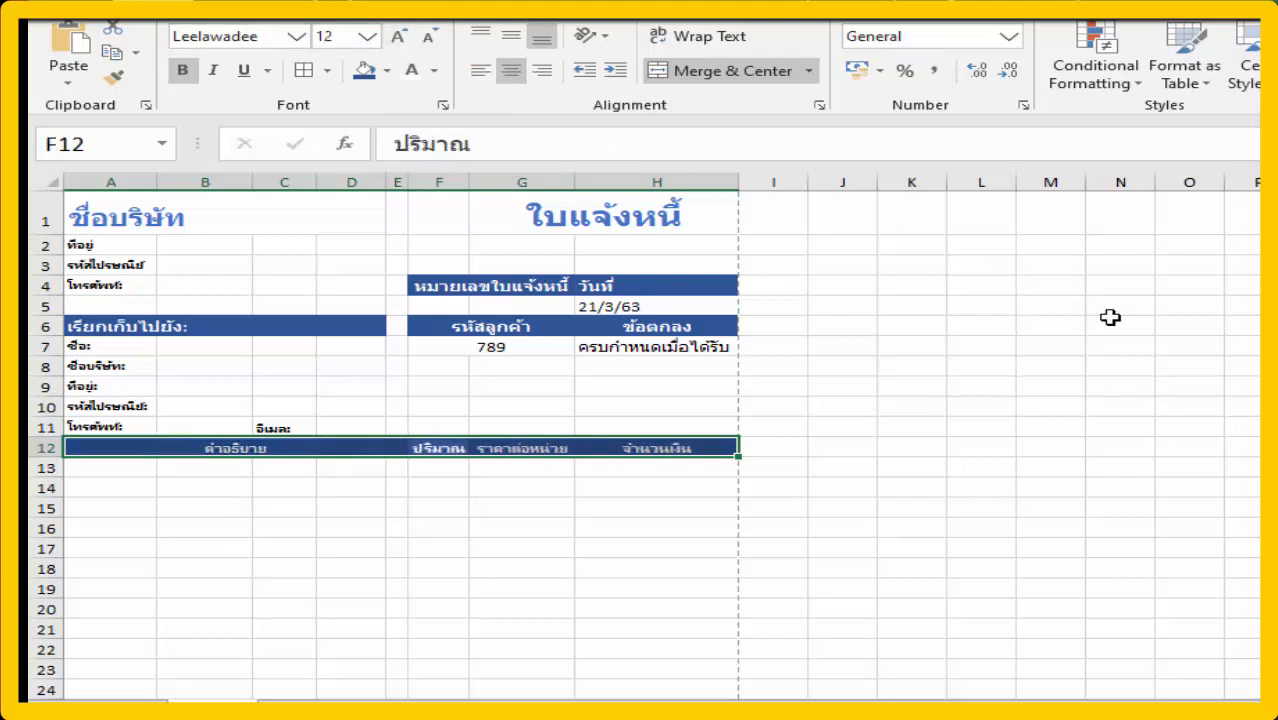
left_click(90, 470)
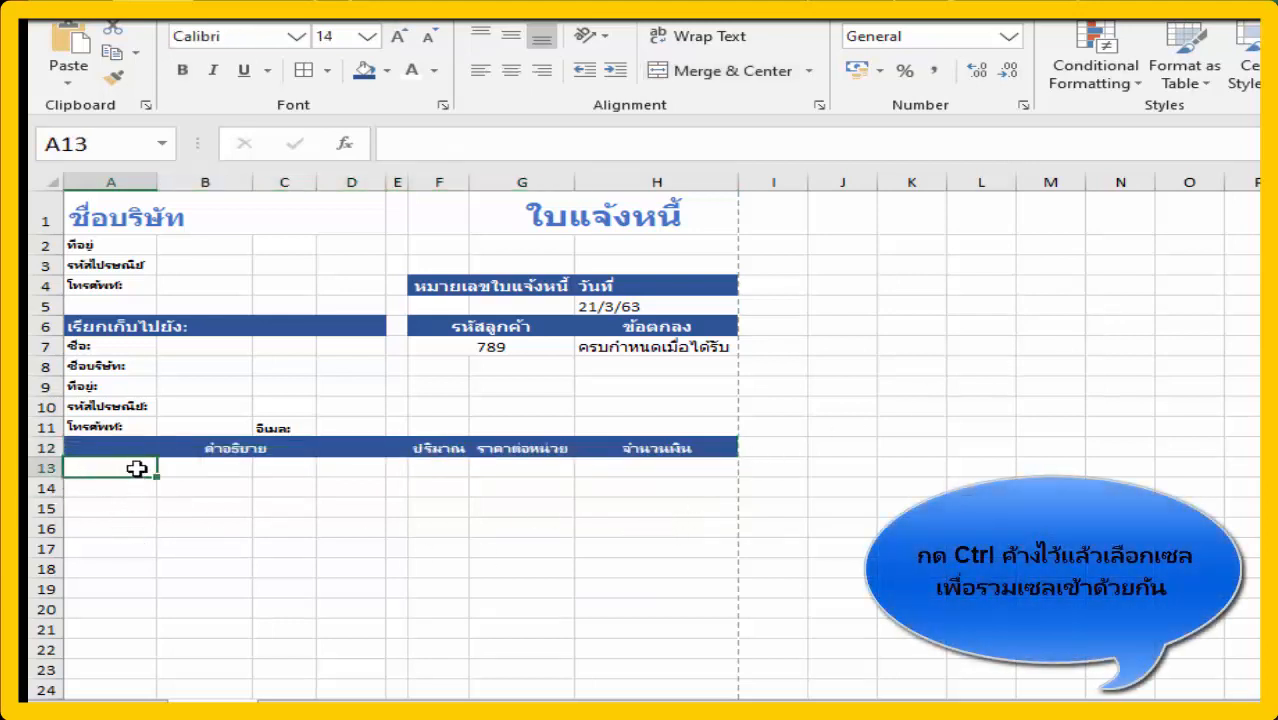
left_click_drag(134, 468, 398, 468)
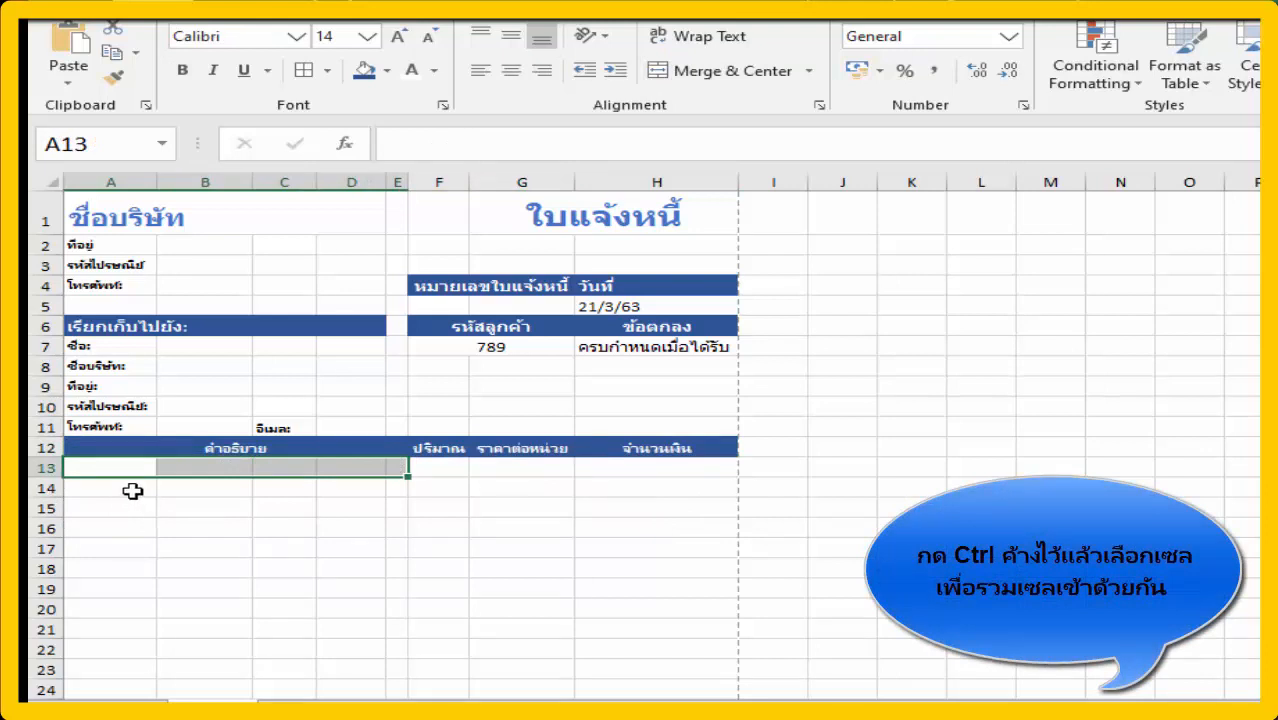
left_click_drag(137, 488, 399, 486)
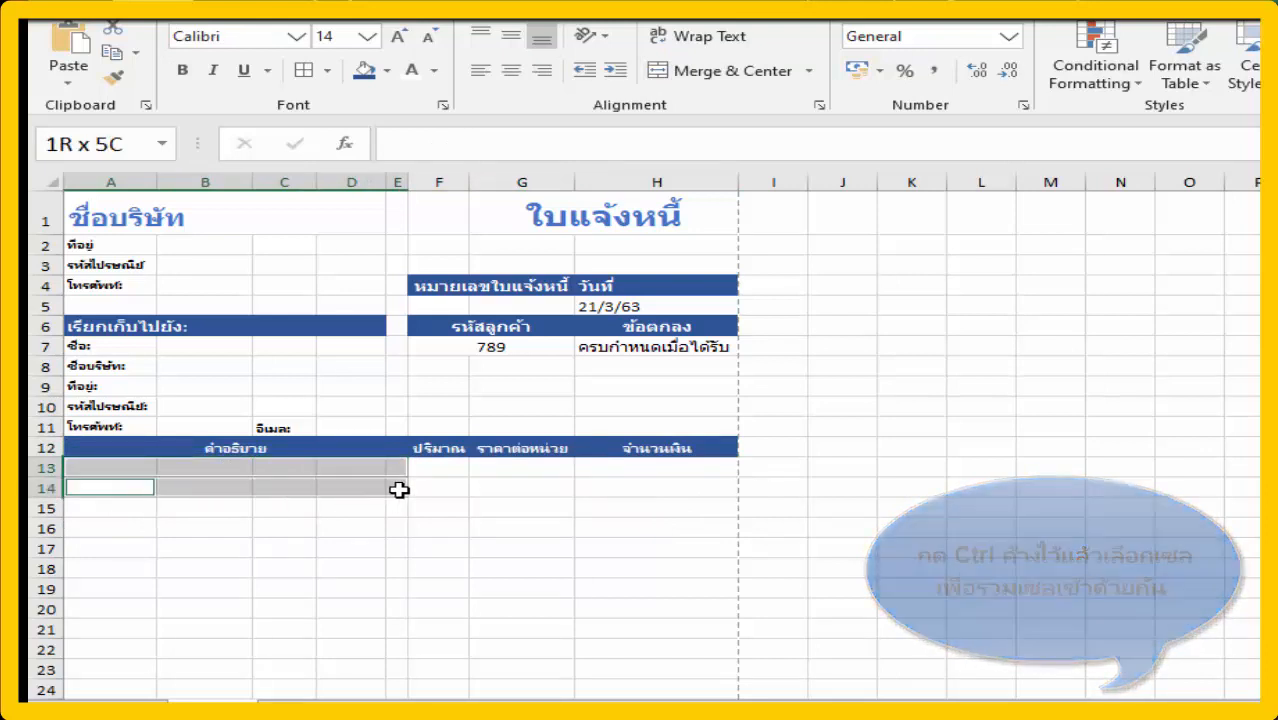
left_click_drag(130, 508, 405, 508)
left_click_drag(134, 532, 385, 530)
left_click_drag(137, 546, 394, 543)
left_click_drag(120, 570, 390, 576)
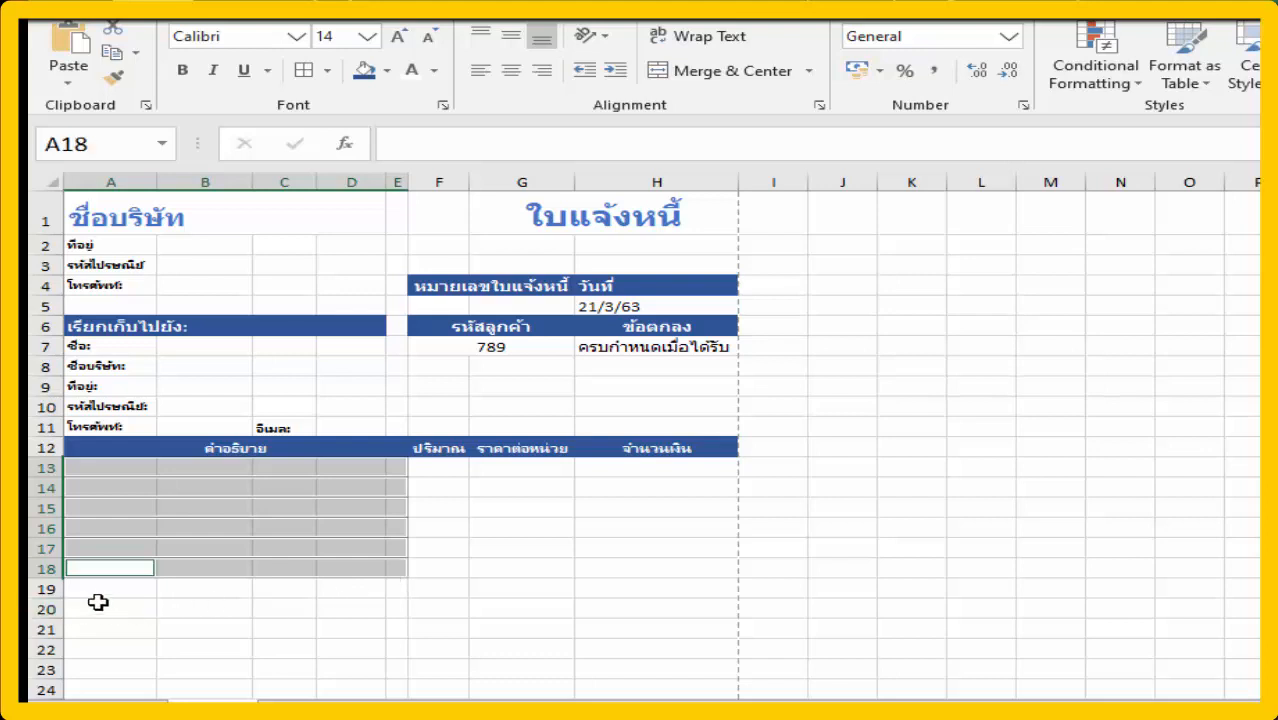
left_click_drag(104, 589, 392, 589)
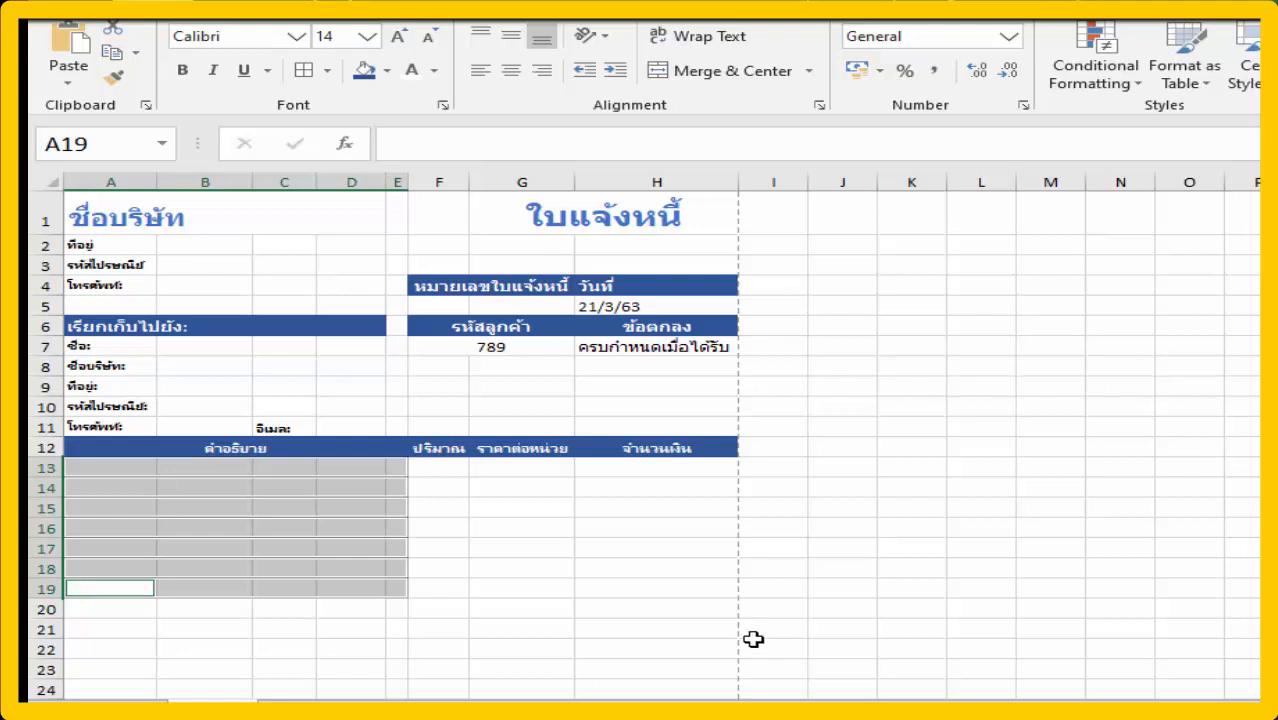
left_click(667, 71)
- Check the merged description cells one by one in rows 13 to 19
left_click(356, 469)
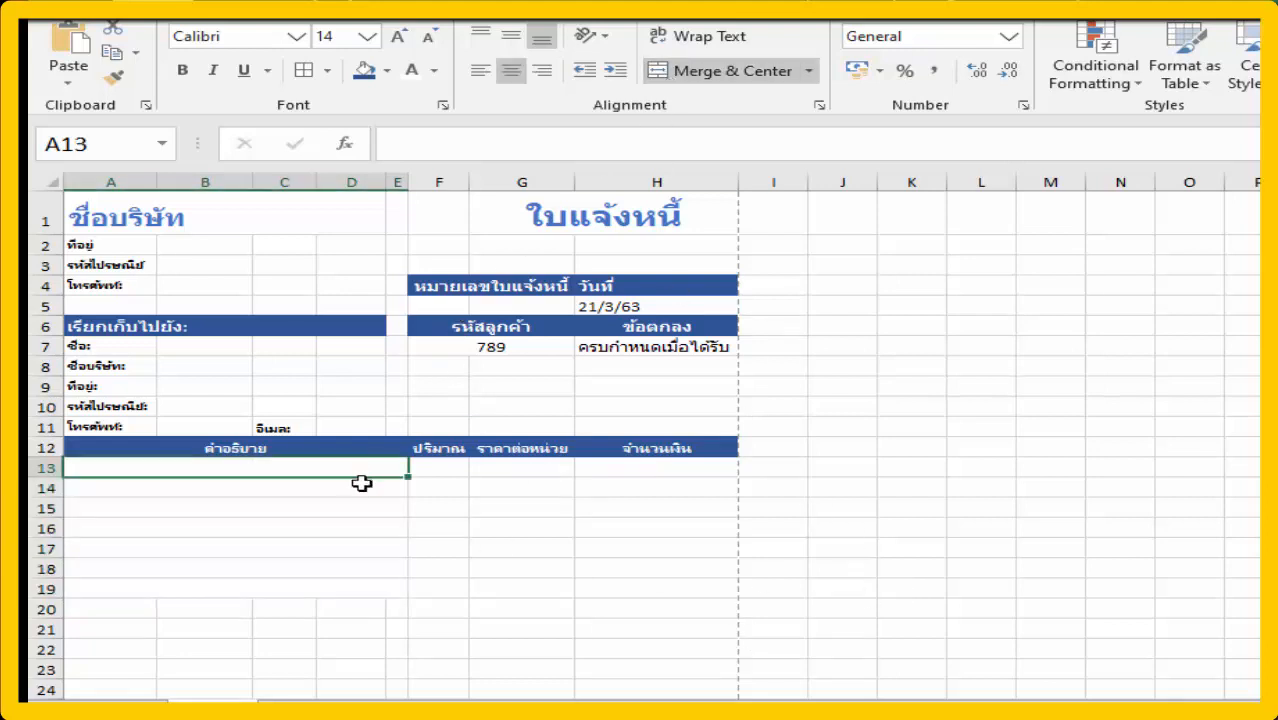
left_click(362, 490)
left_click(365, 508)
left_click(368, 530)
left_click(372, 549)
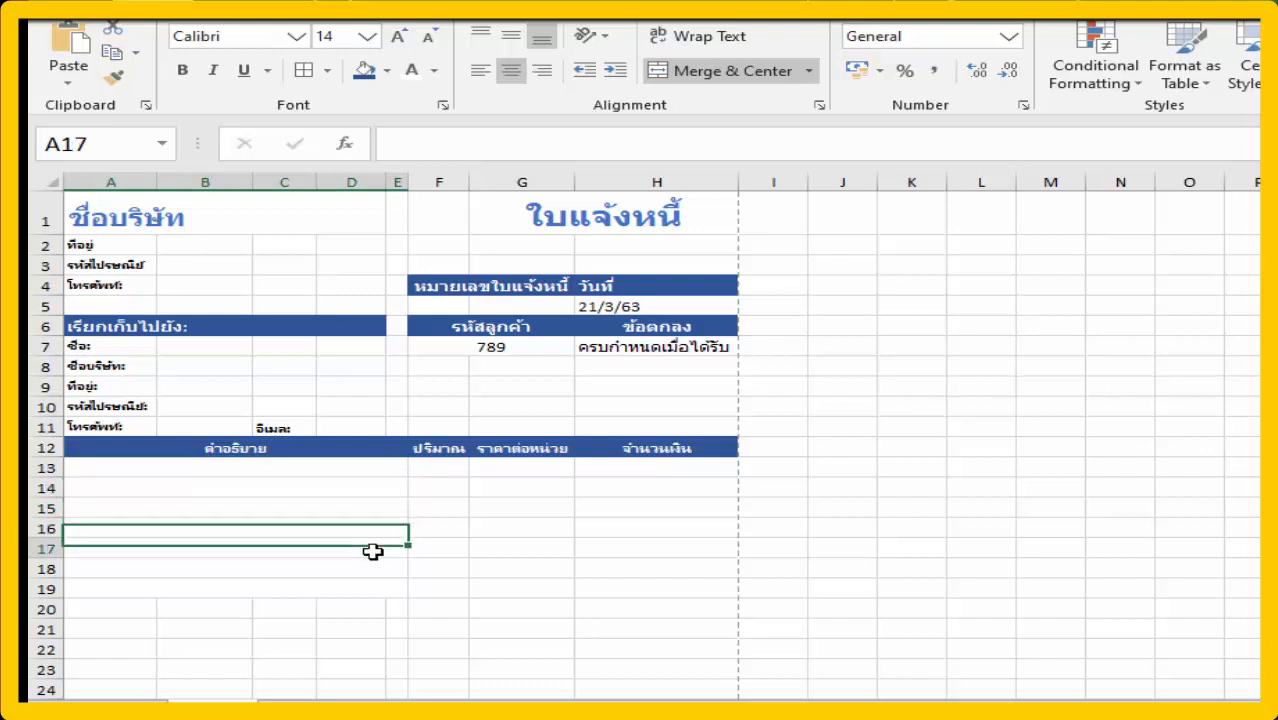
left_click(371, 569)
left_click(371, 589)
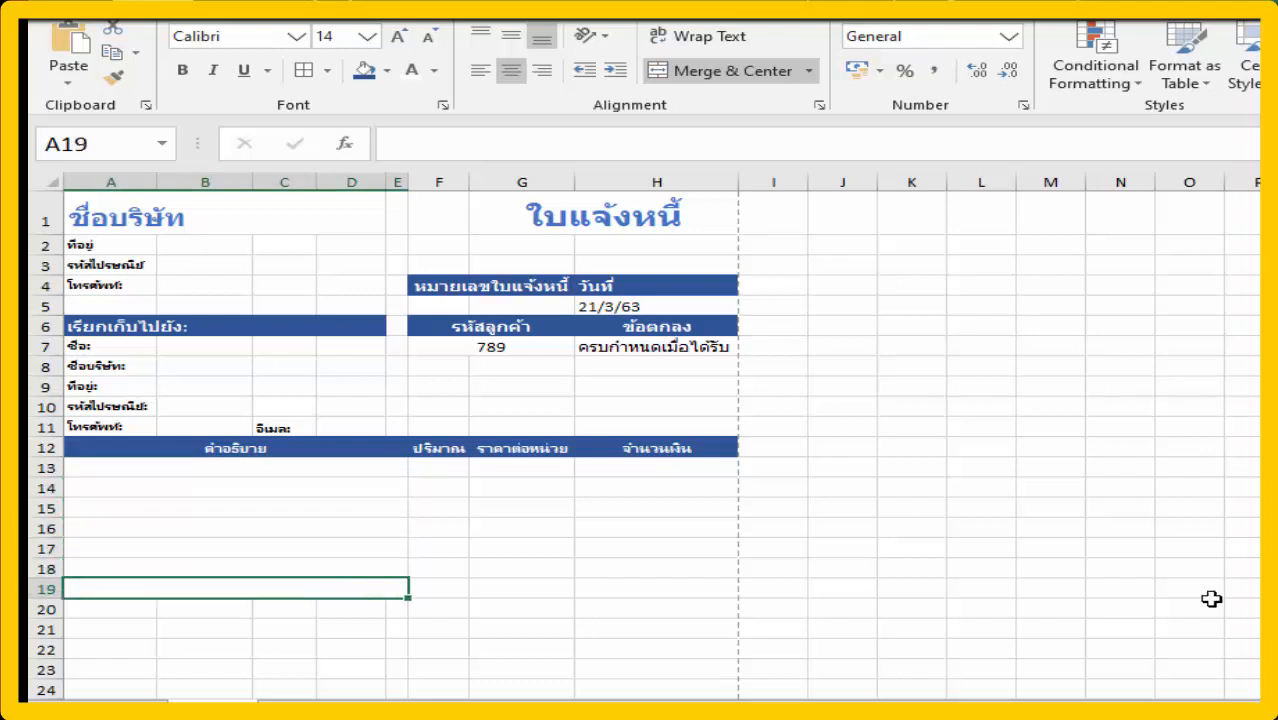
- Apply all borders to the item rows A13:H19 with the third, finely dashed line style
left_click_drag(320, 473, 690, 590)
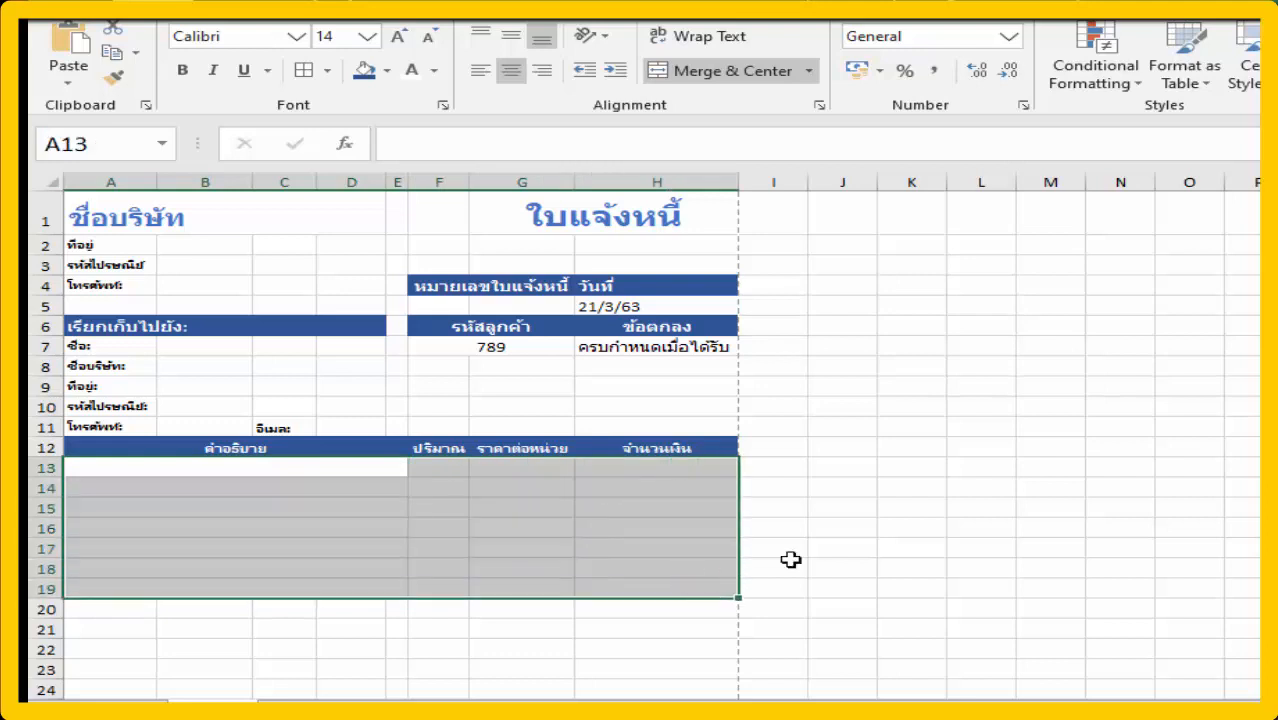
left_click(330, 79)
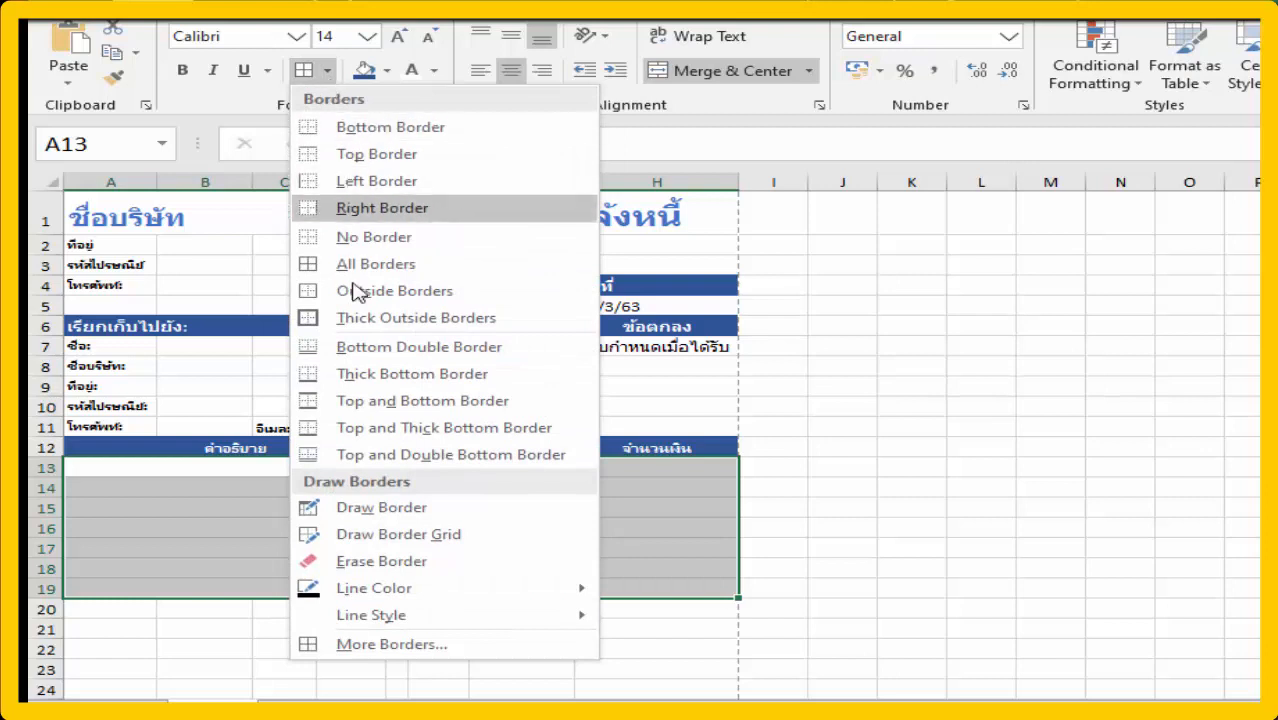
mouse_move(419, 630)
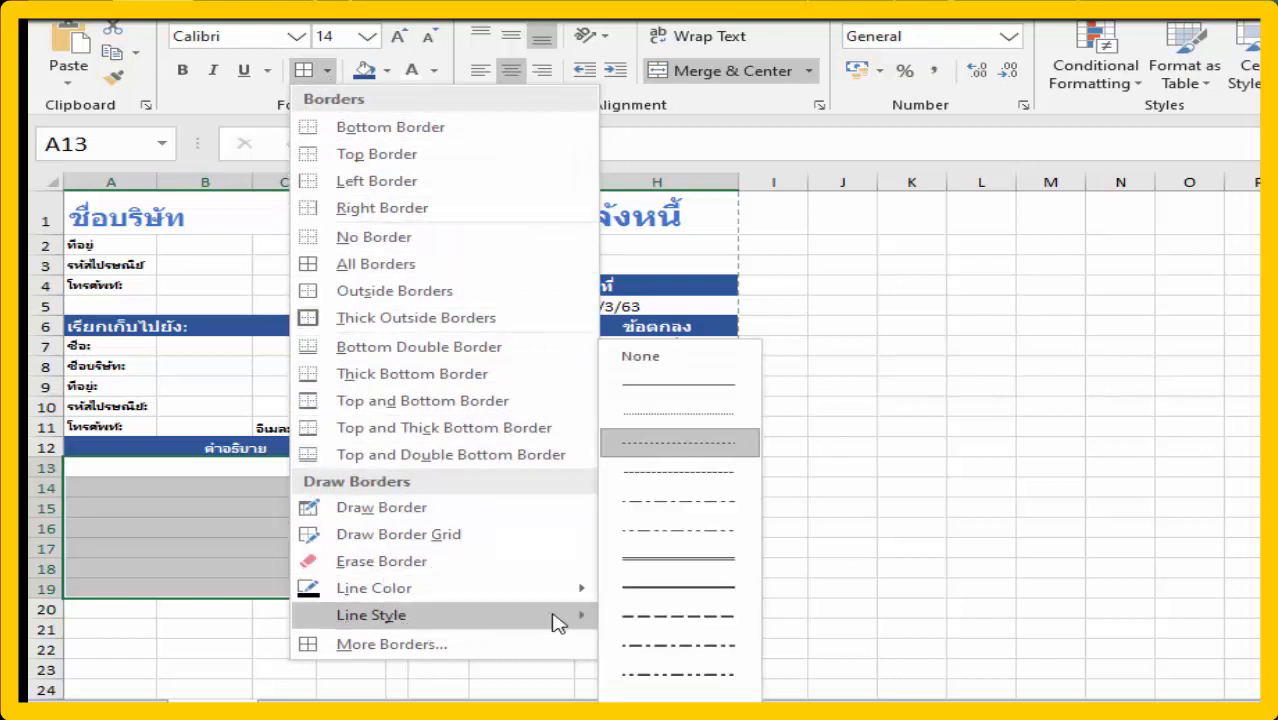
left_click(716, 452)
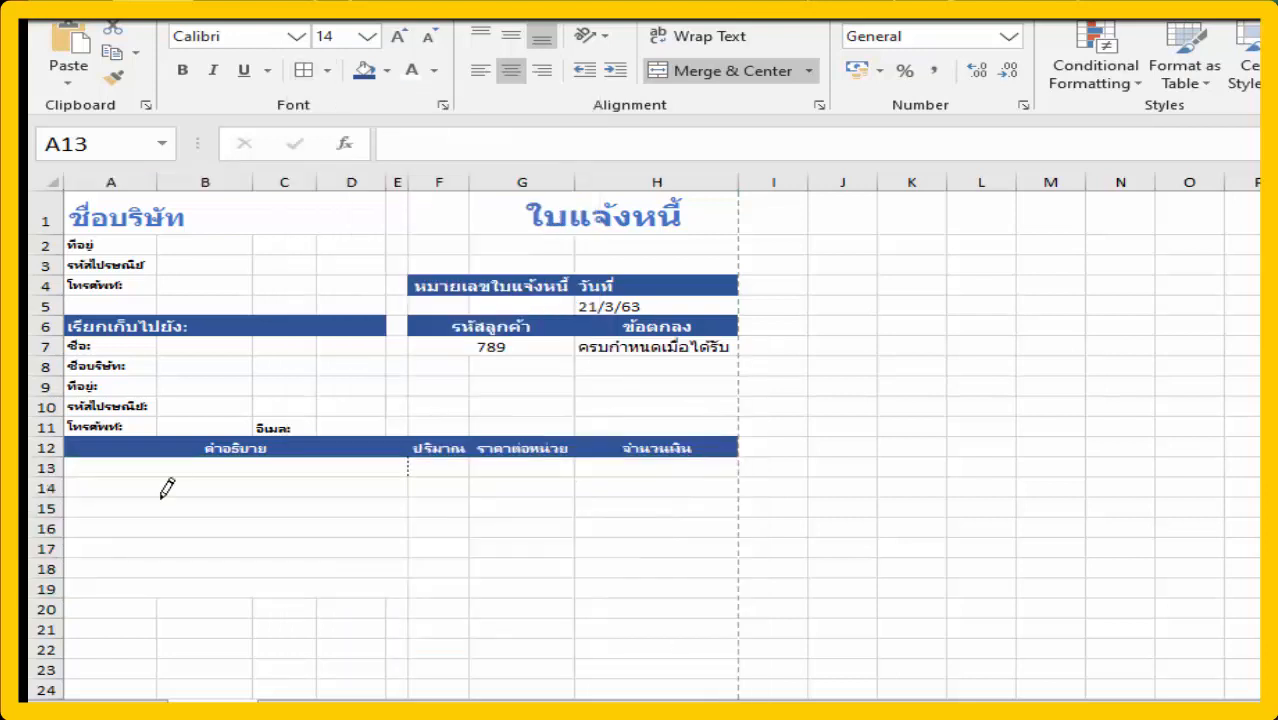
key("Escape")
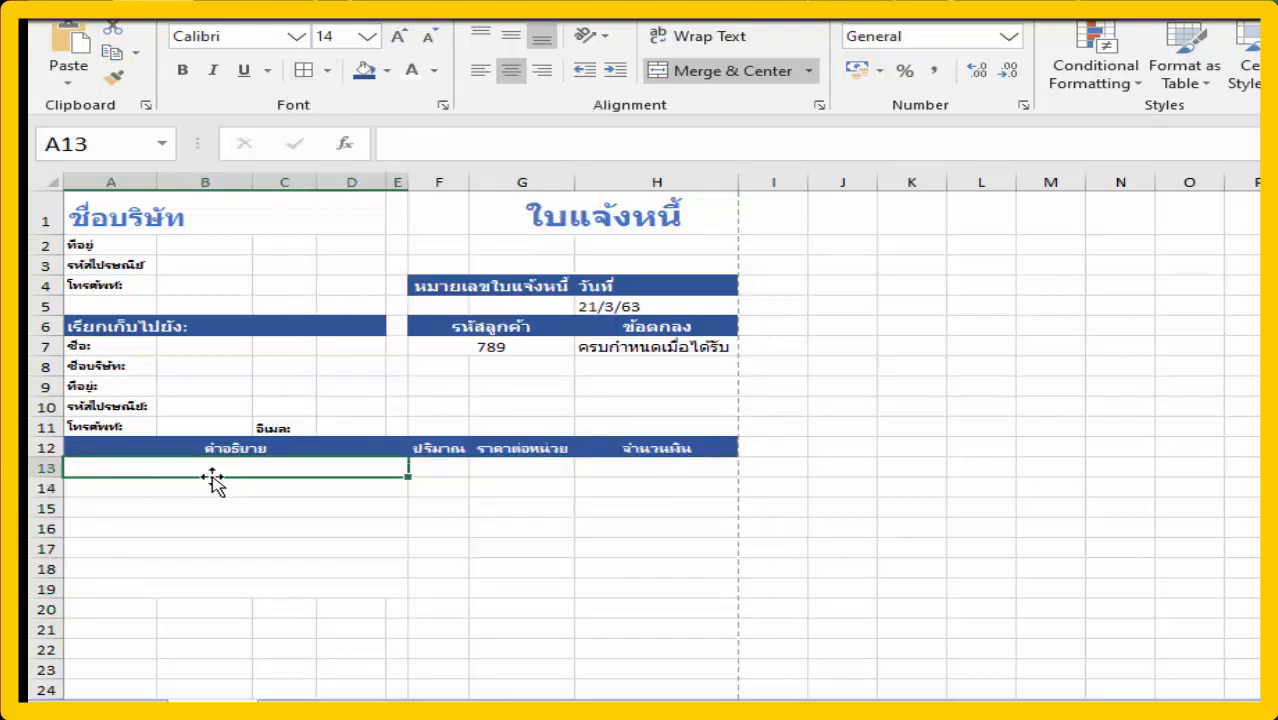
left_click_drag(220, 468, 673, 579)
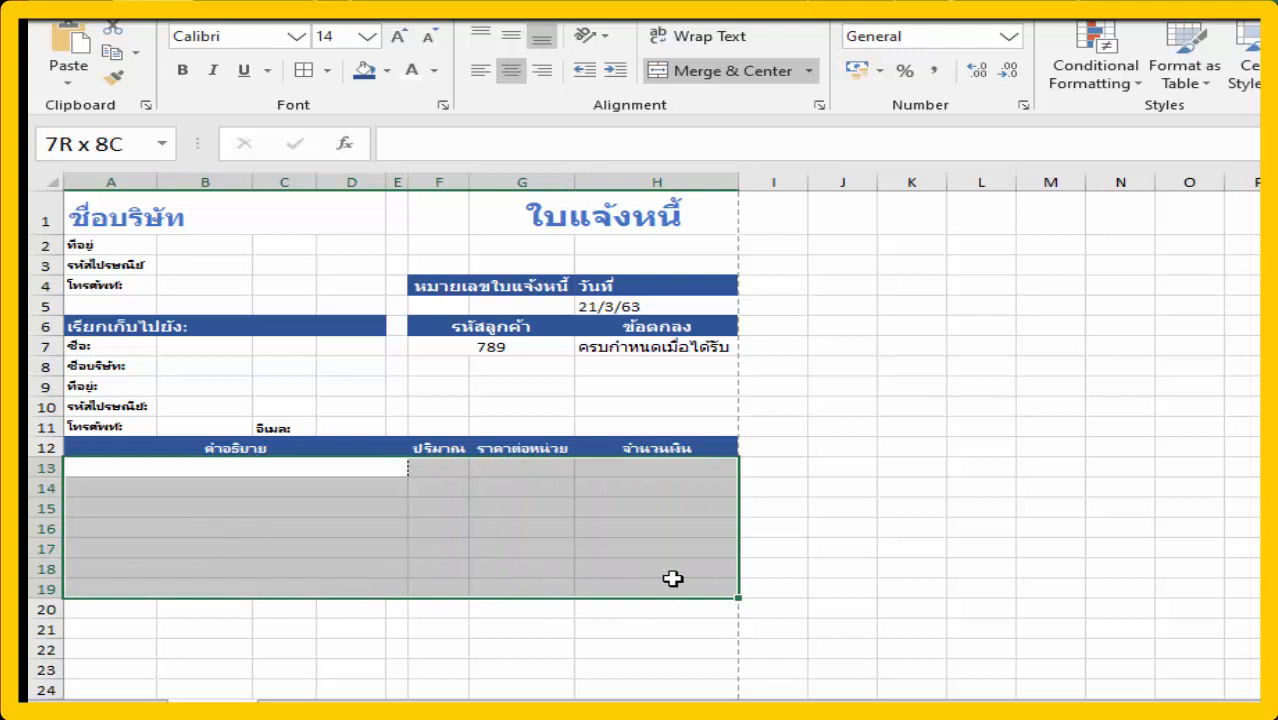
left_click(326, 71)
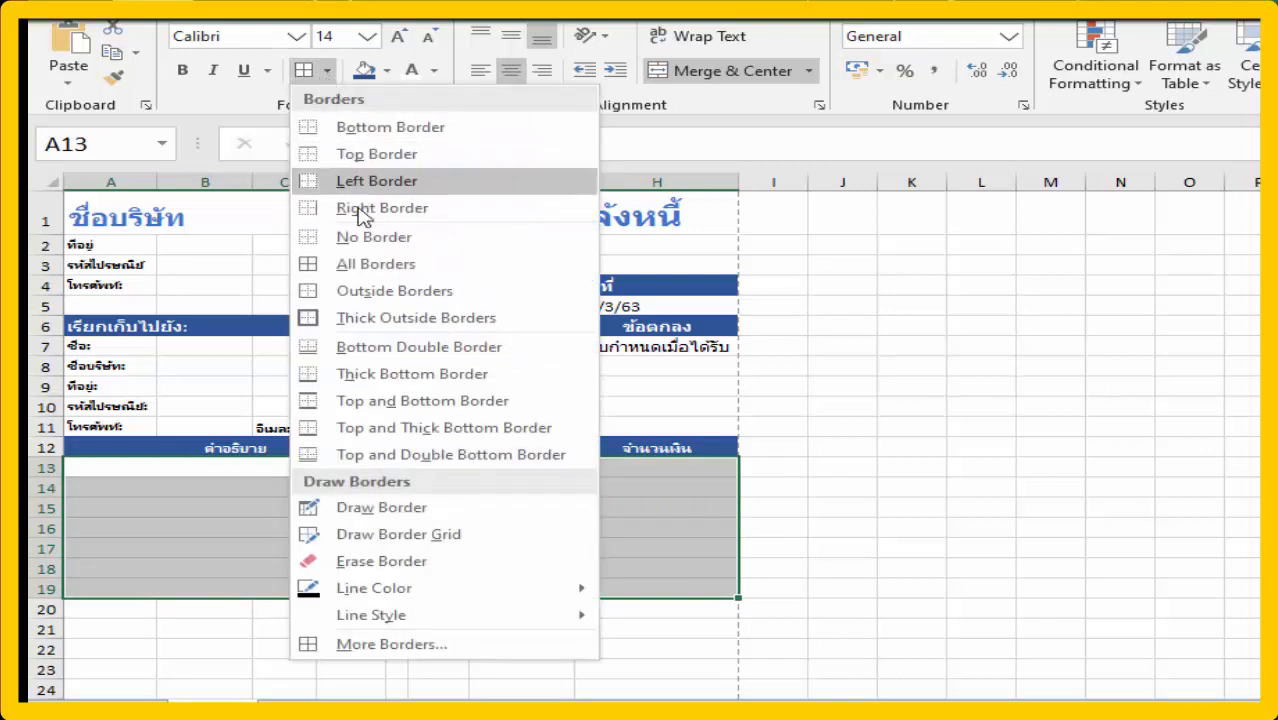
left_click(372, 270)
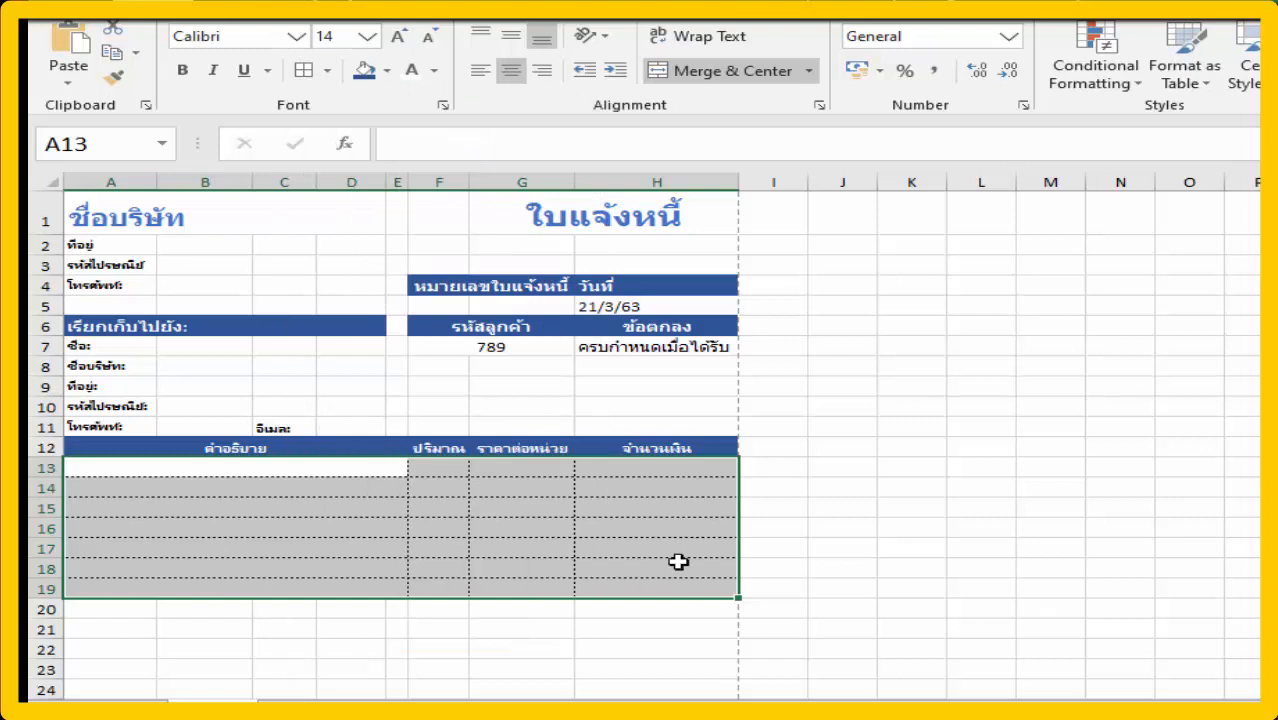
- Merge and center A20:E20 and enter the closing text "ขอบคุณที่ร่วมทำธุรกิจกับเรา" in it
left_click(134, 611)
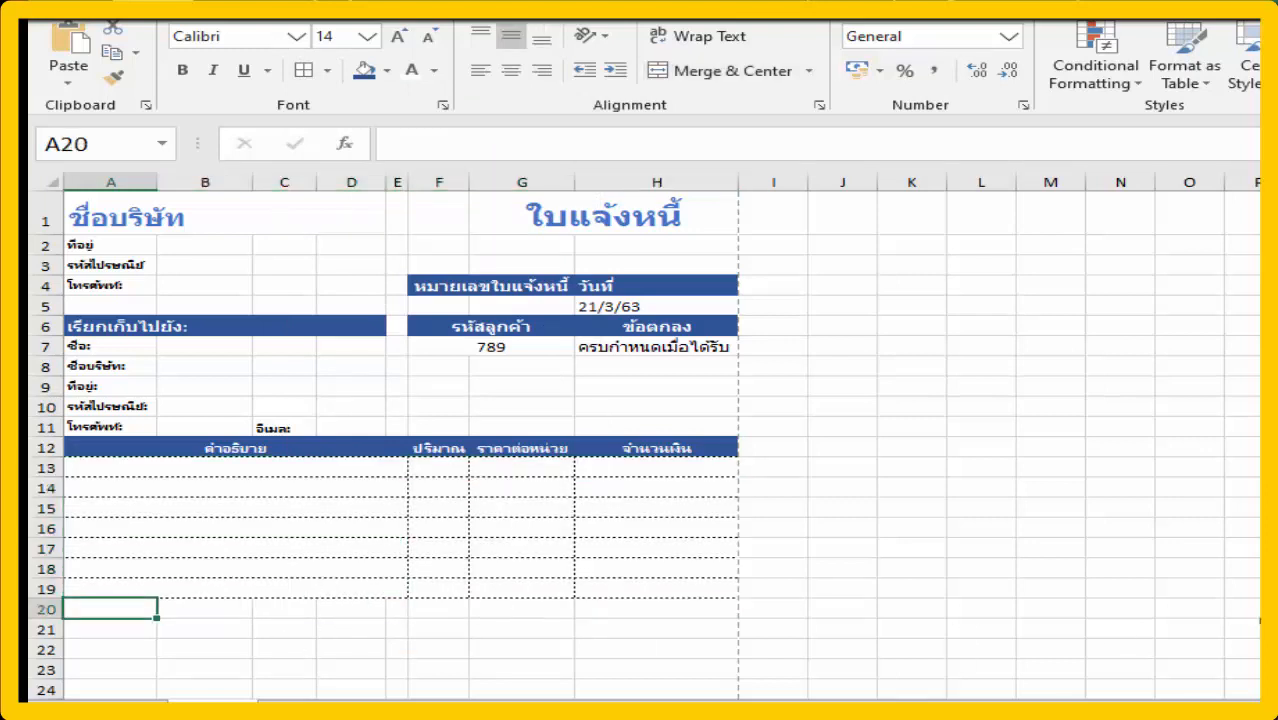
left_click_drag(145, 611, 399, 609)
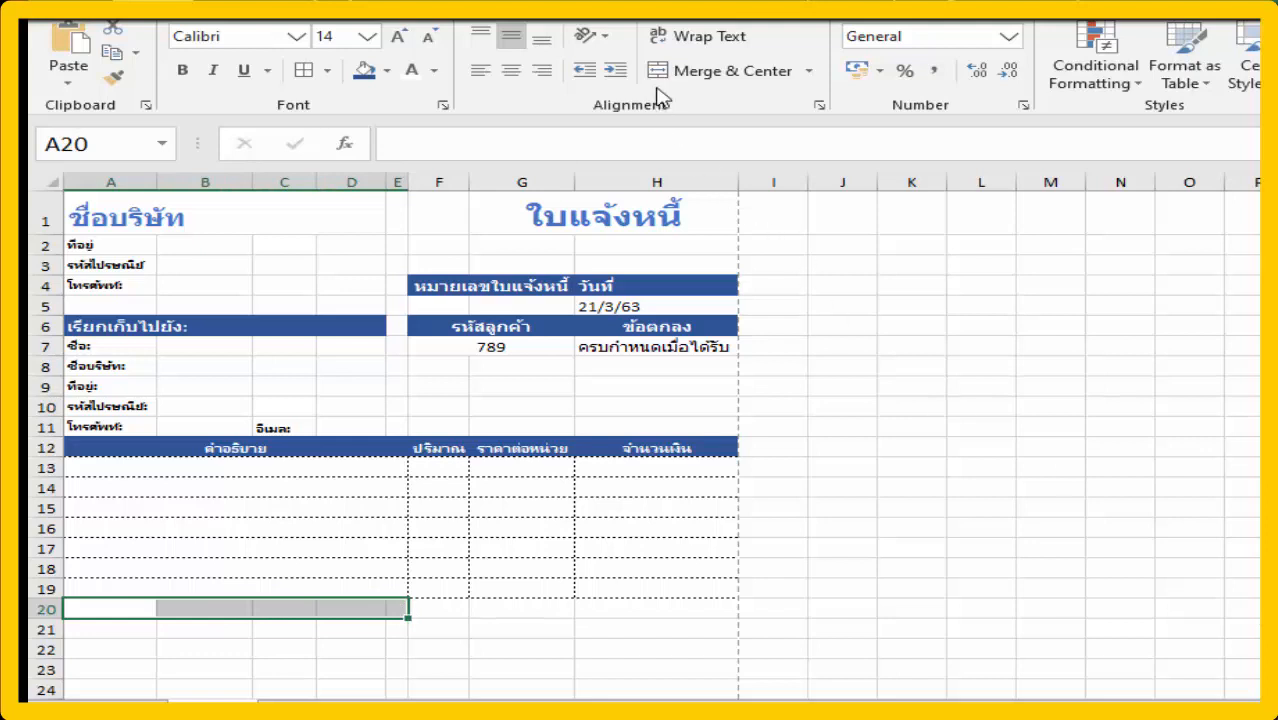
left_click(720, 71)
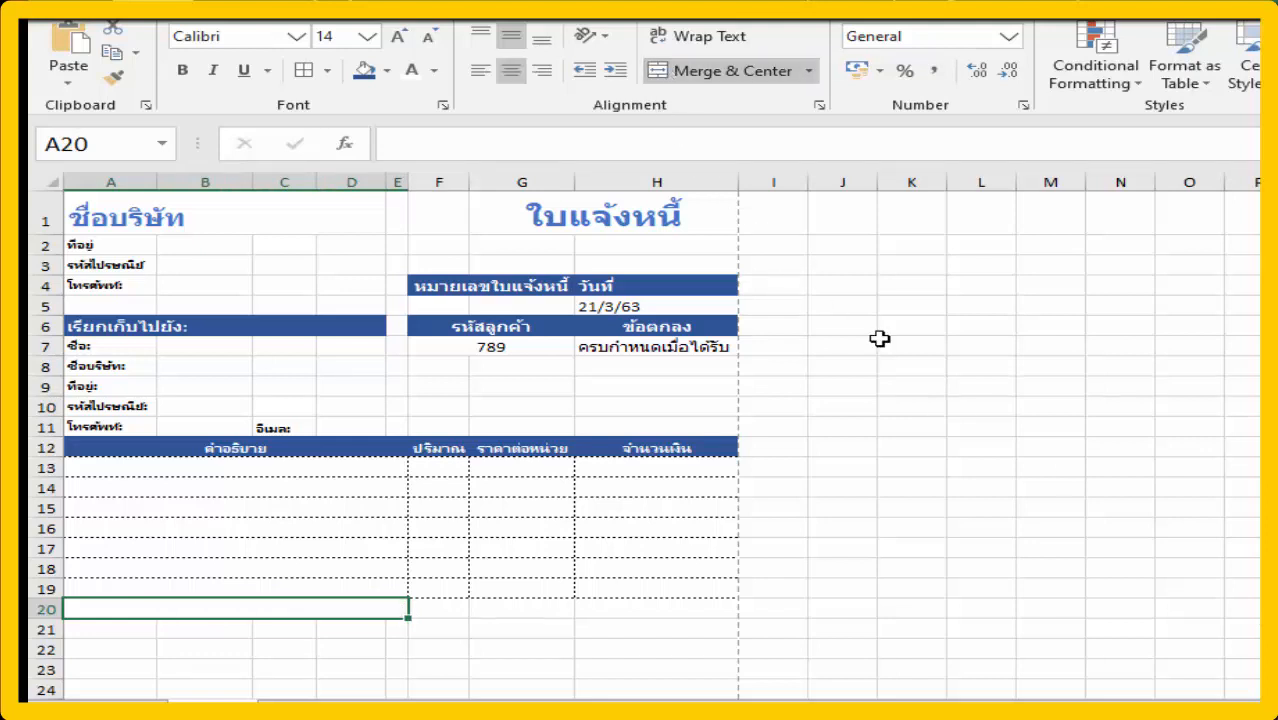
double_click(263, 606)
type("ขอบคุณที่ร่วมทำธุรกิจกับเรา")
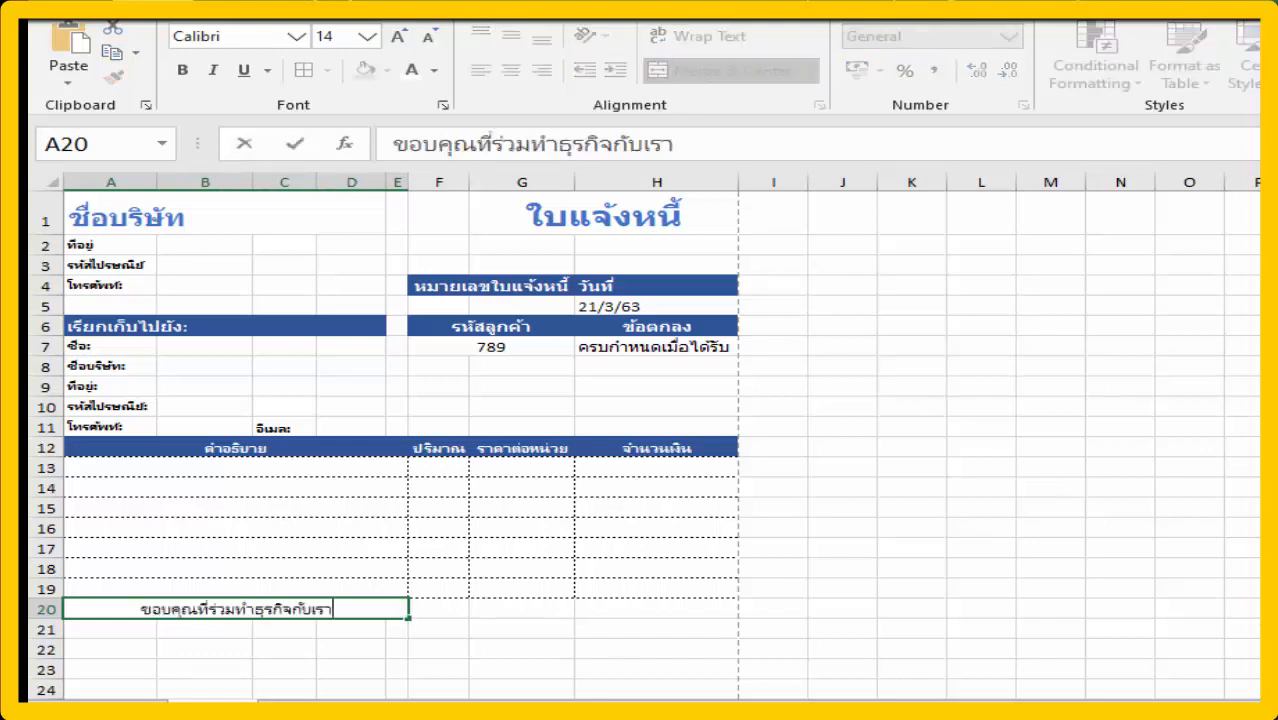
- Merge and center columns F and G separately in each row from 20 to 23
left_click_drag(445, 608, 515, 671)
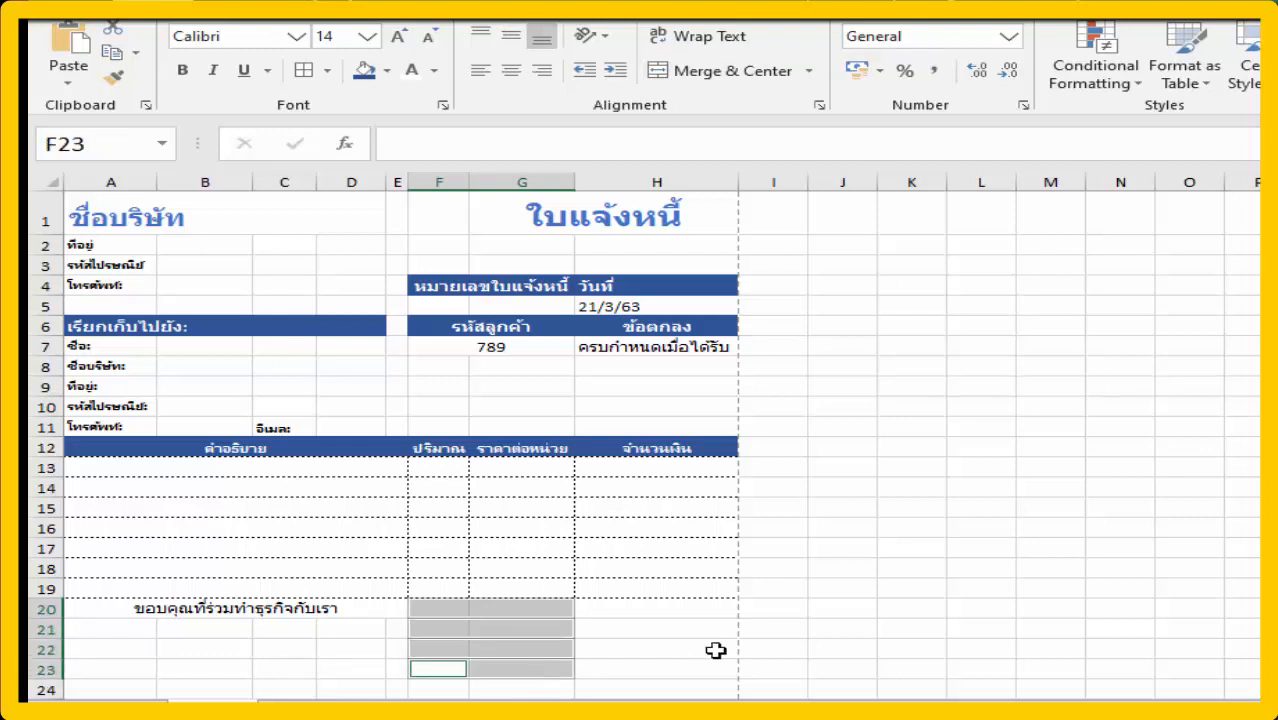
left_click(665, 76)
left_click(542, 613)
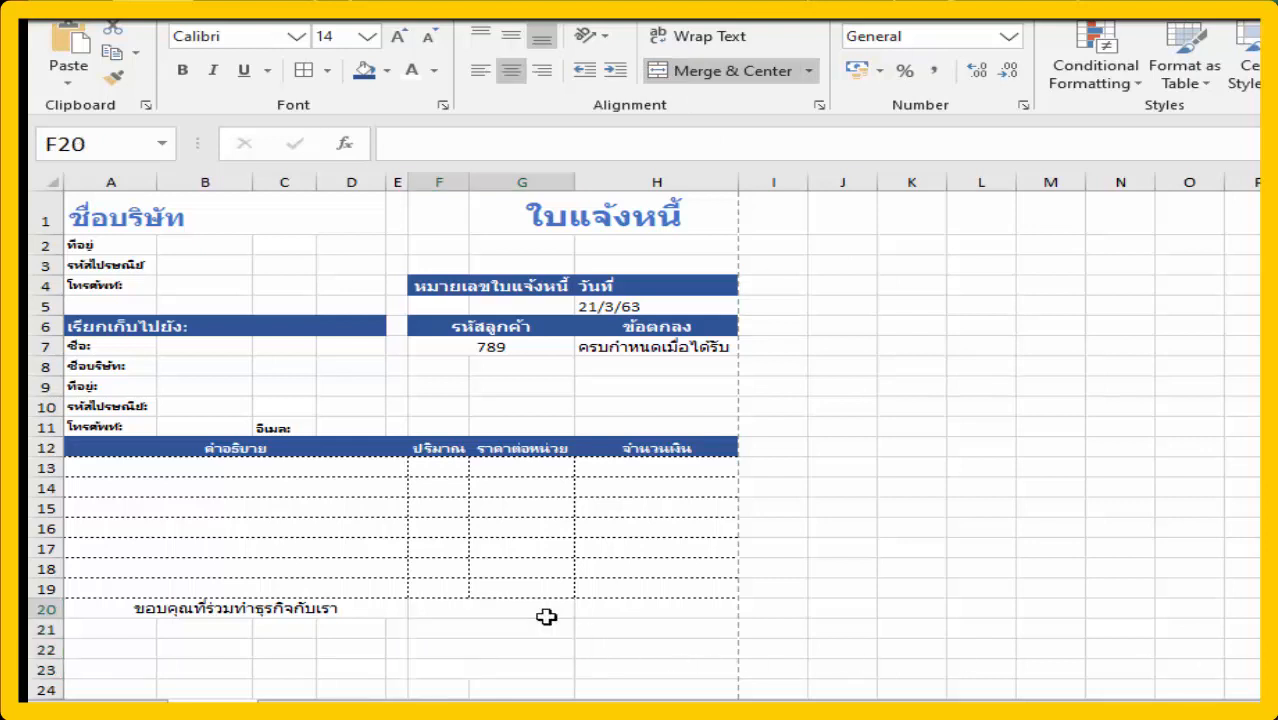
left_click(542, 646)
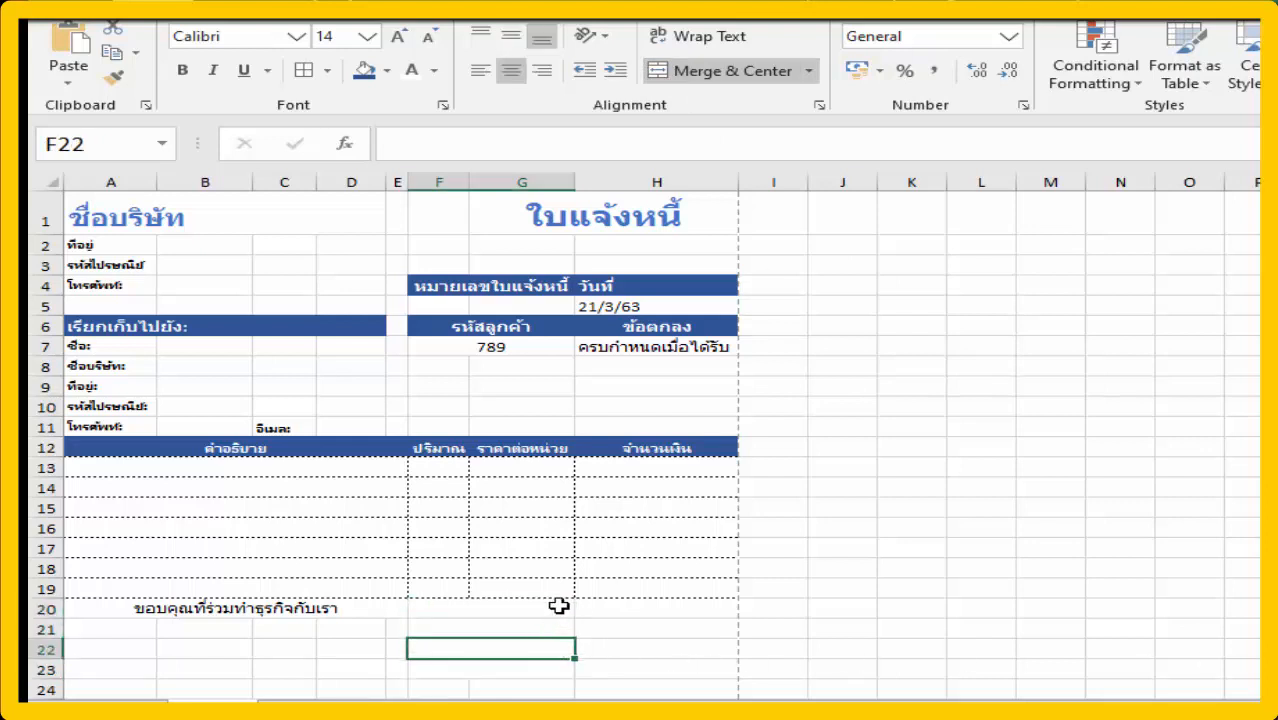
left_click(555, 605)
left_click(551, 630)
left_click(549, 650)
left_click(548, 669)
- Enter the labels "ผลรวมย่อย", "อัตราภาษี", "ภาษี" and "ผลรวม" in F20 to F23 and left-align them
key("Up")
key("Up")
key("Up")
key("F2")
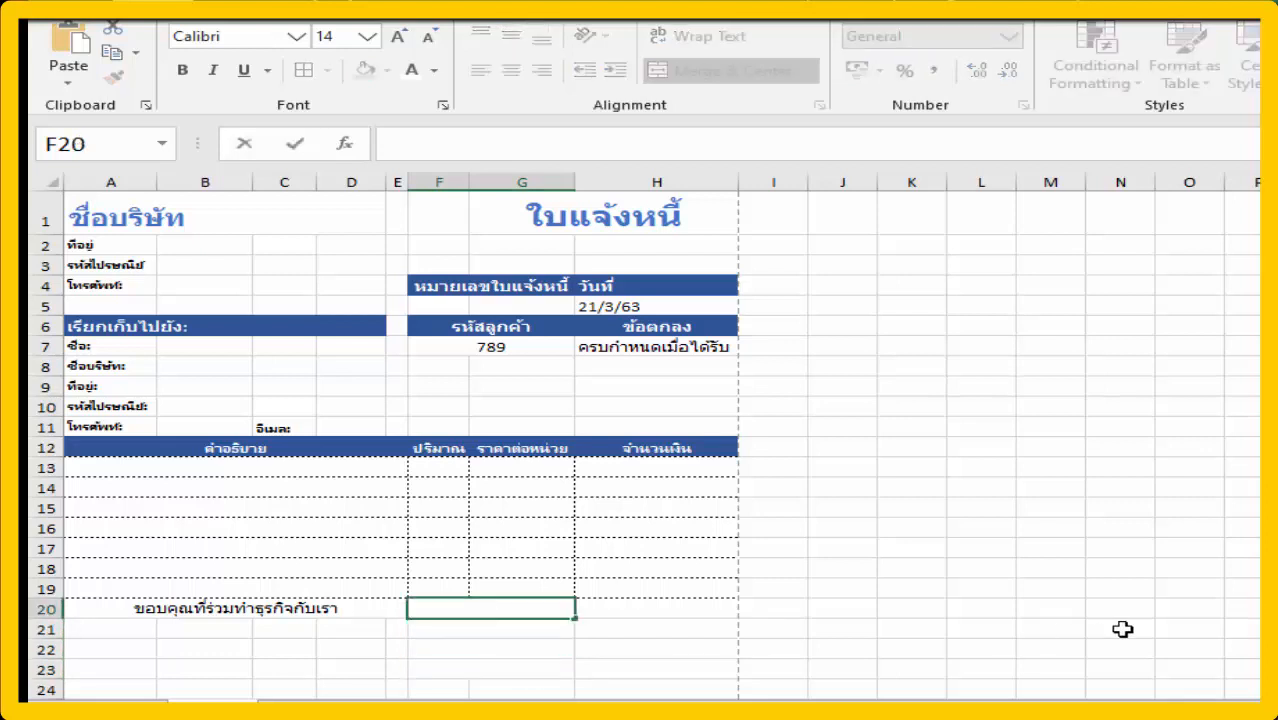
type("ผลรวมย่อย")
key("Return")
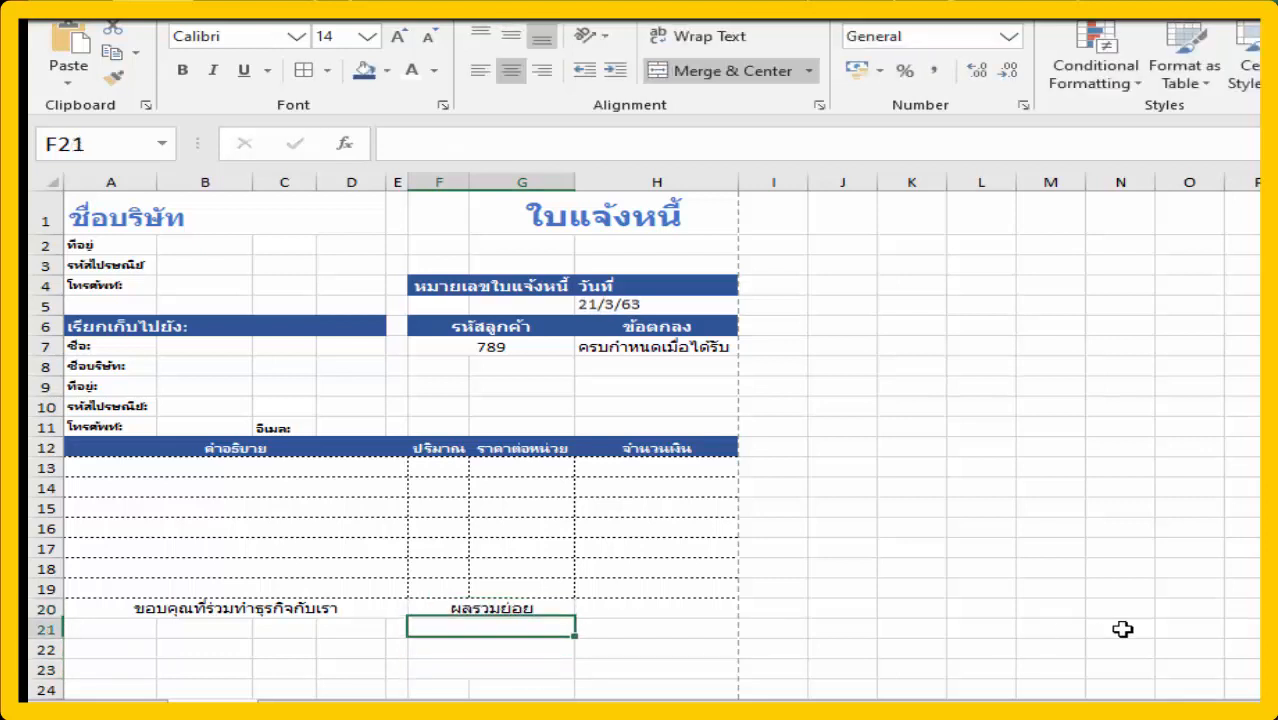
key("F2")
type("อัตราภาษี")
key("Return")
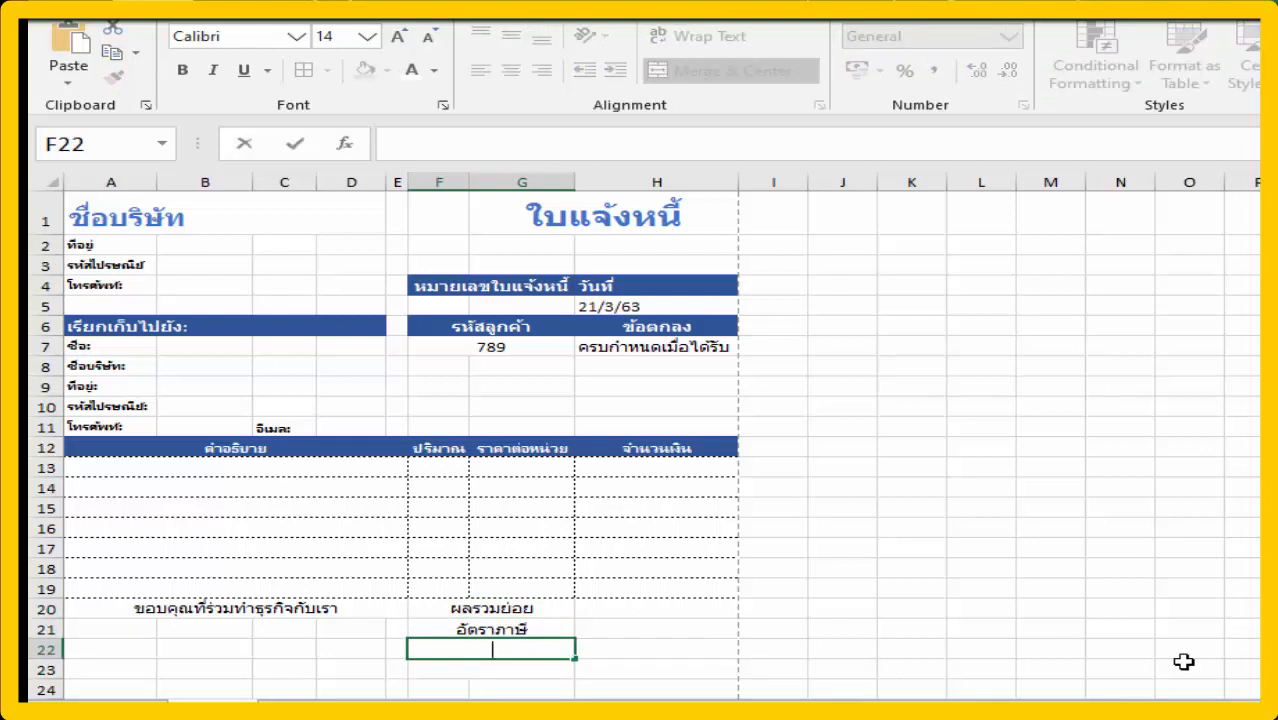
type("ภาษี")
key("Return")
key("F2")
type("ผลรวม")
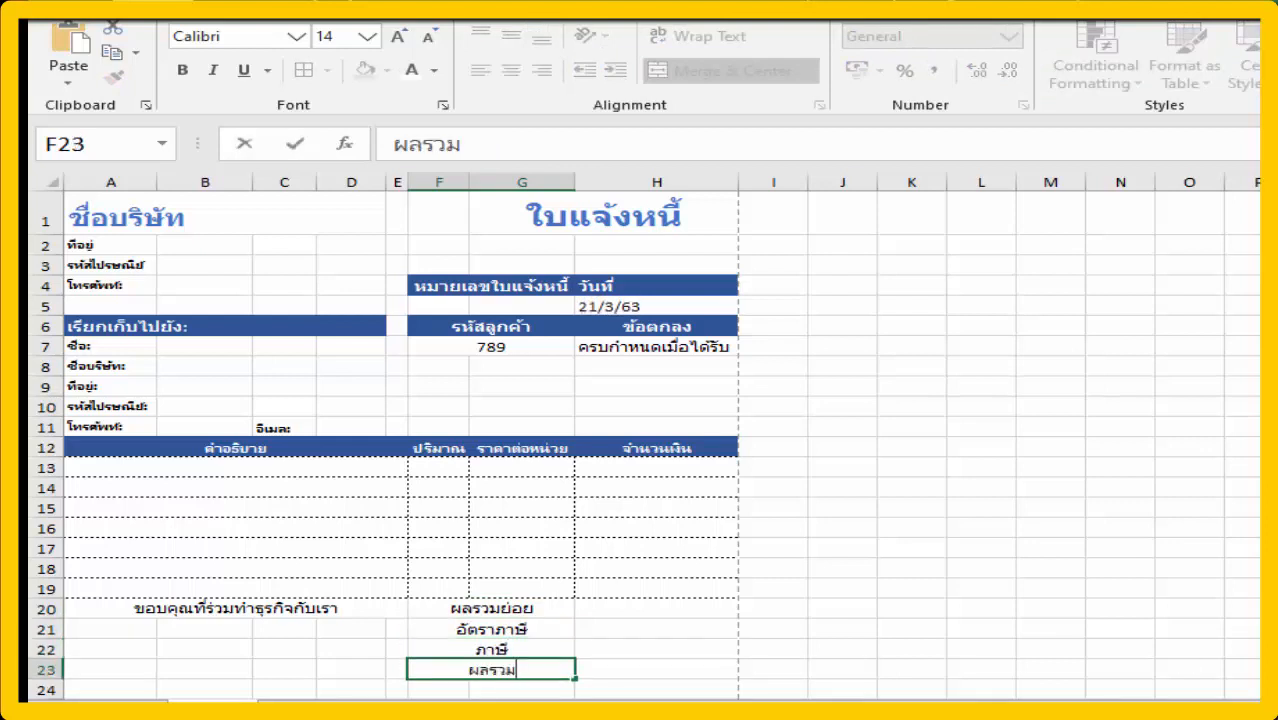
left_click_drag(559, 606, 560, 670)
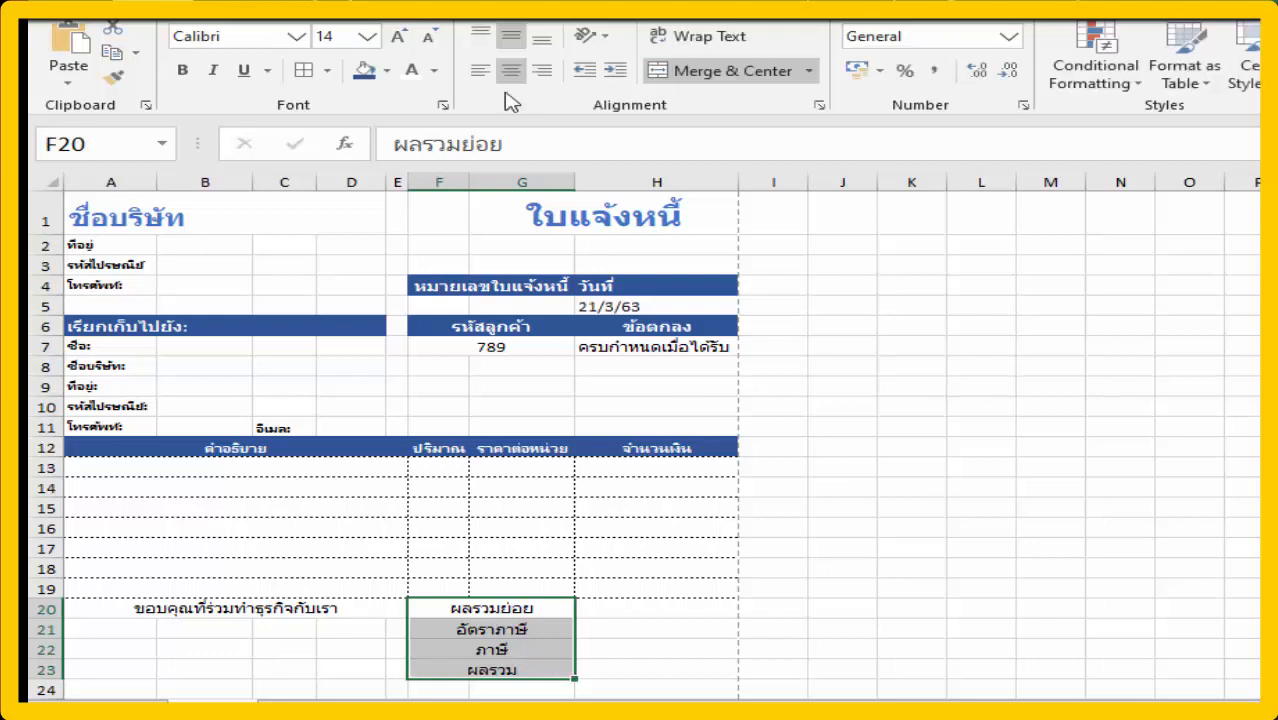
left_click(482, 71)
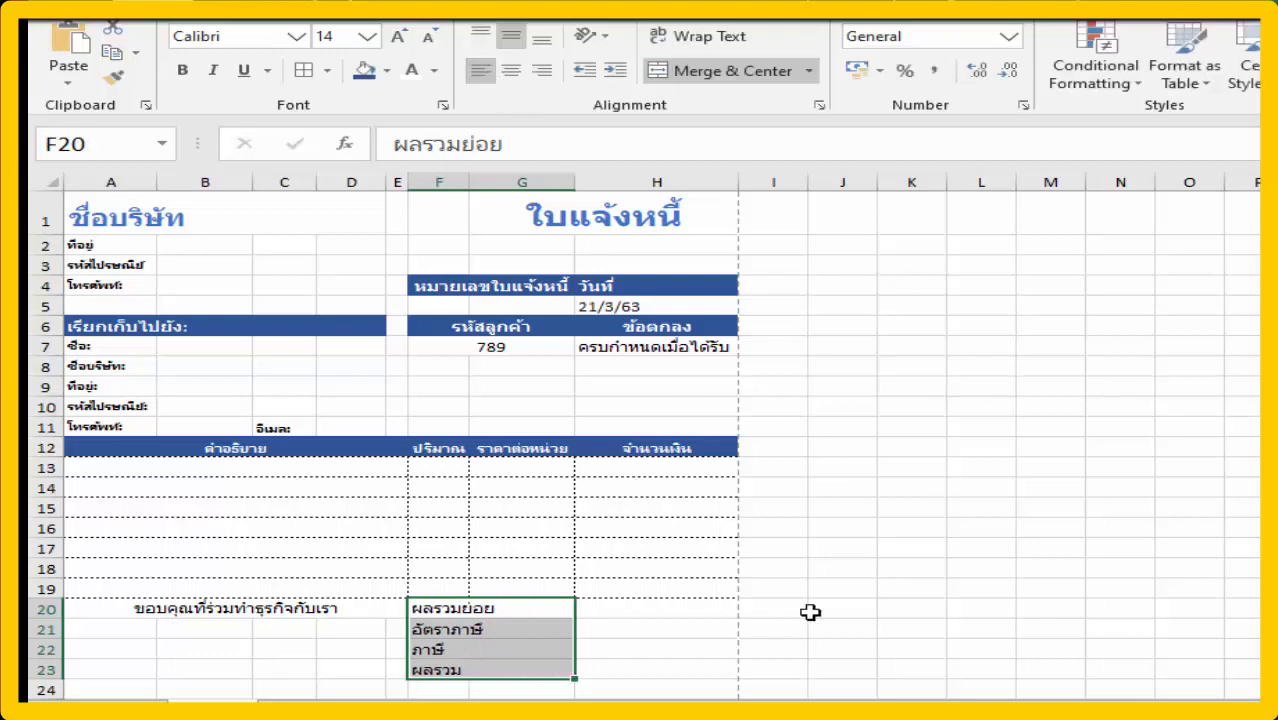
- Enter the subtotal formula =SUM(H13:H19) in H20
left_click(730, 618)
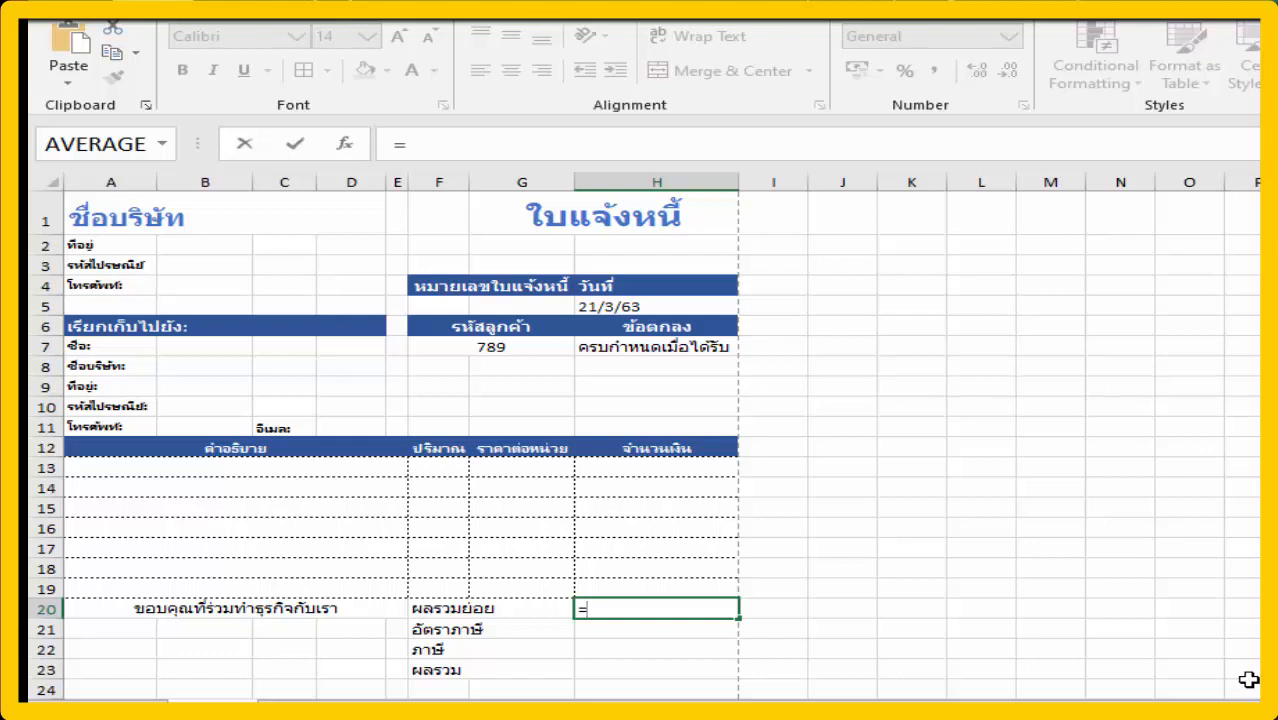
type("sum")
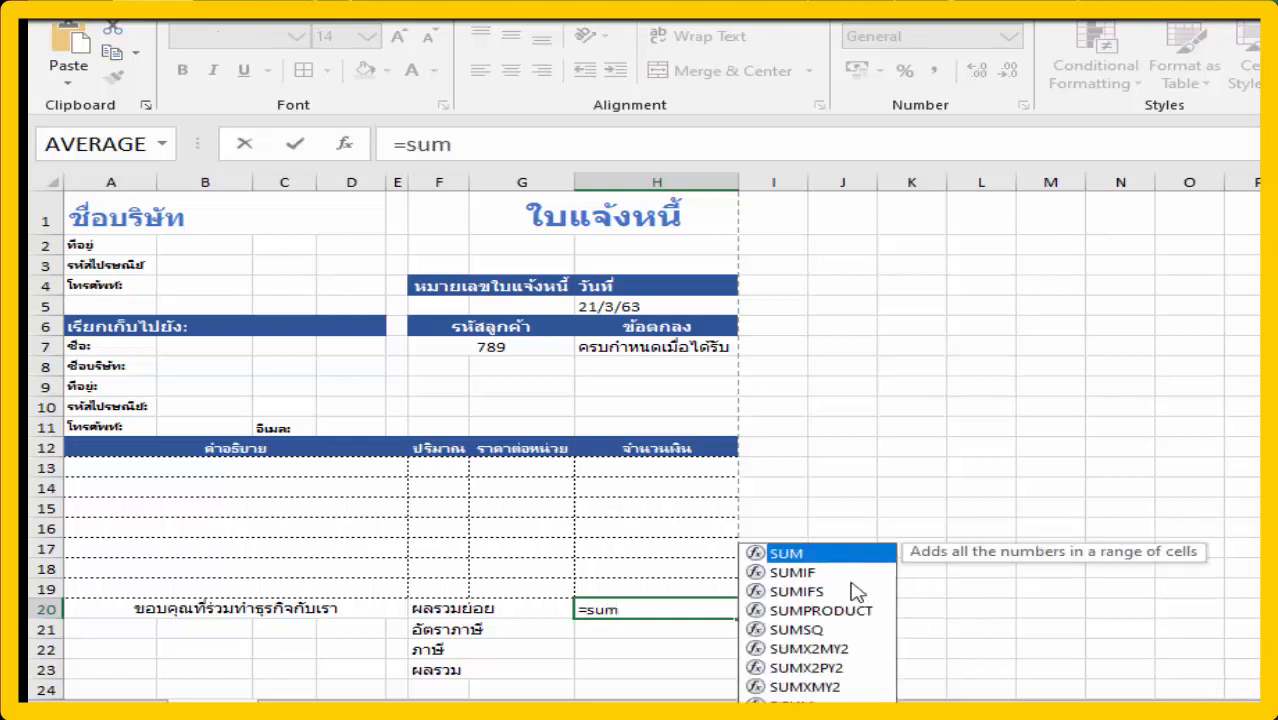
double_click(828, 552)
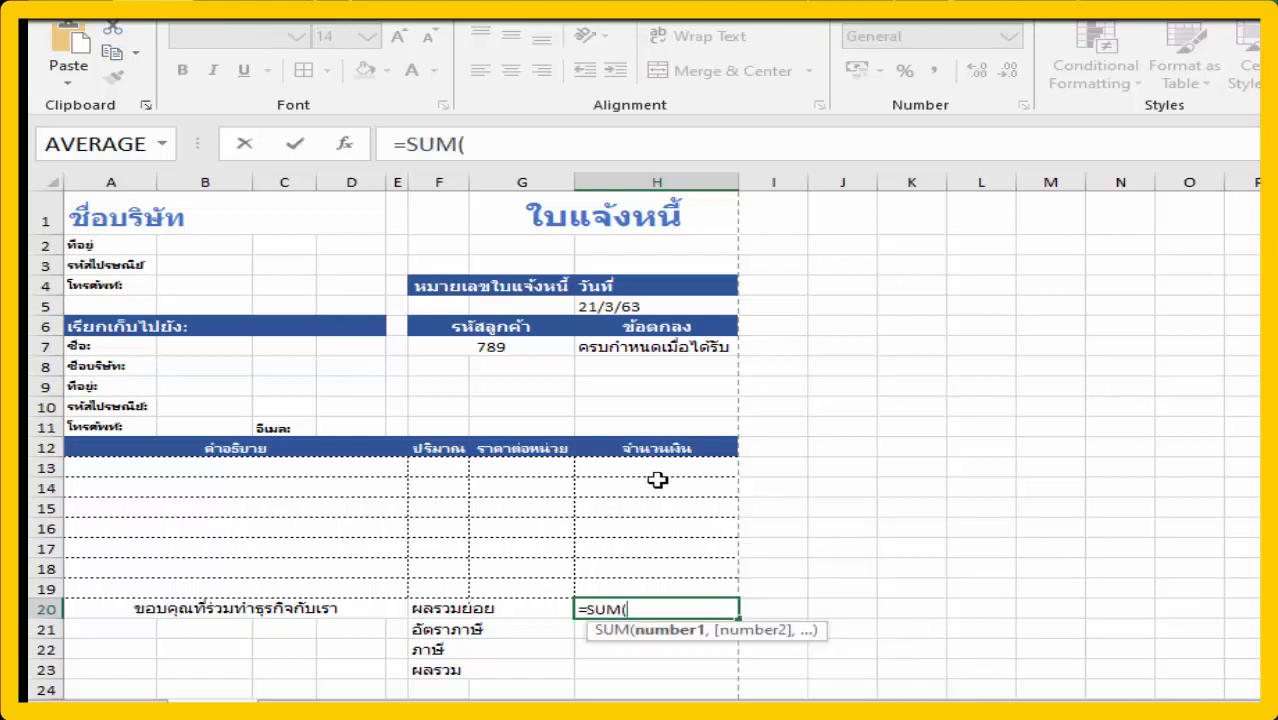
left_click_drag(658, 470, 654, 587)
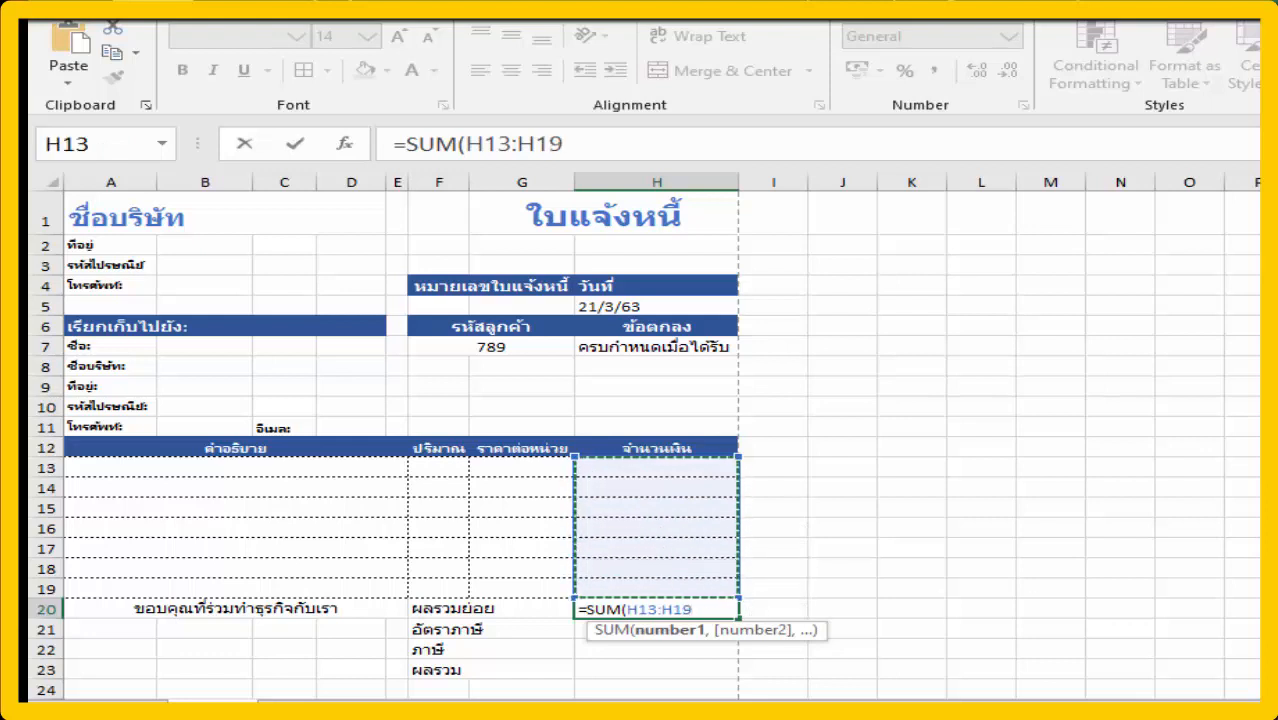
type(")")
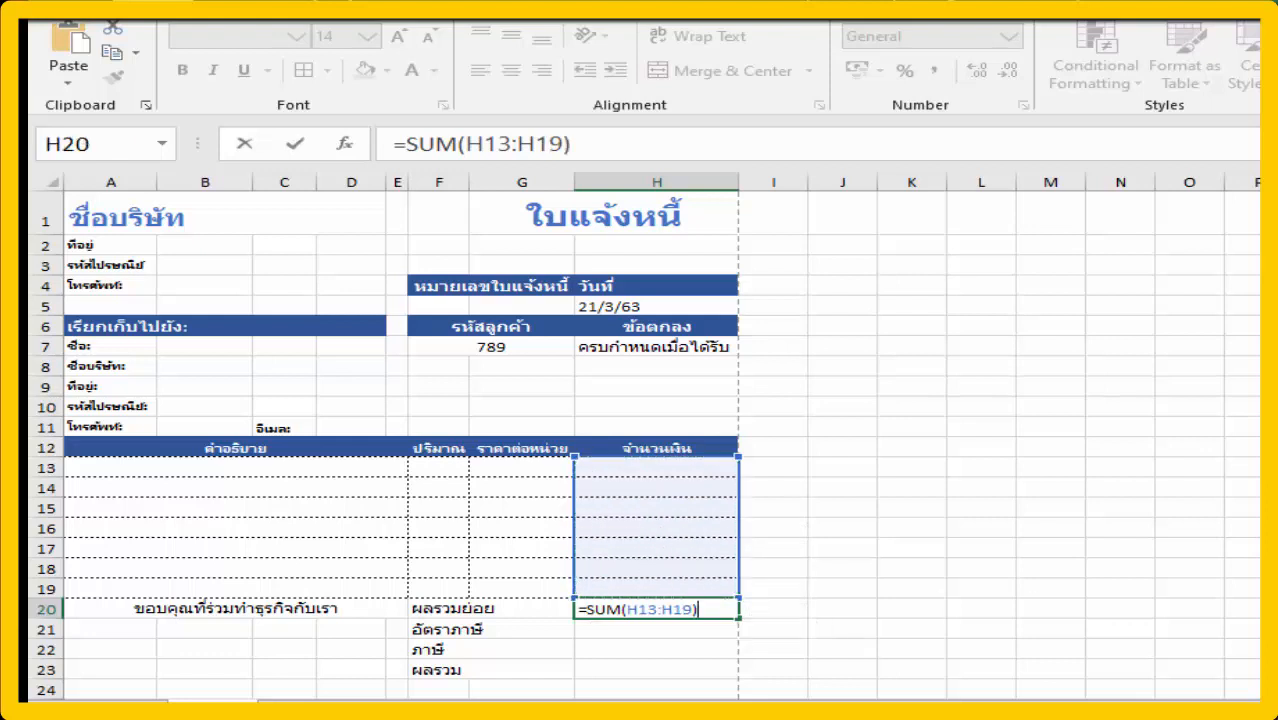
key("Return")
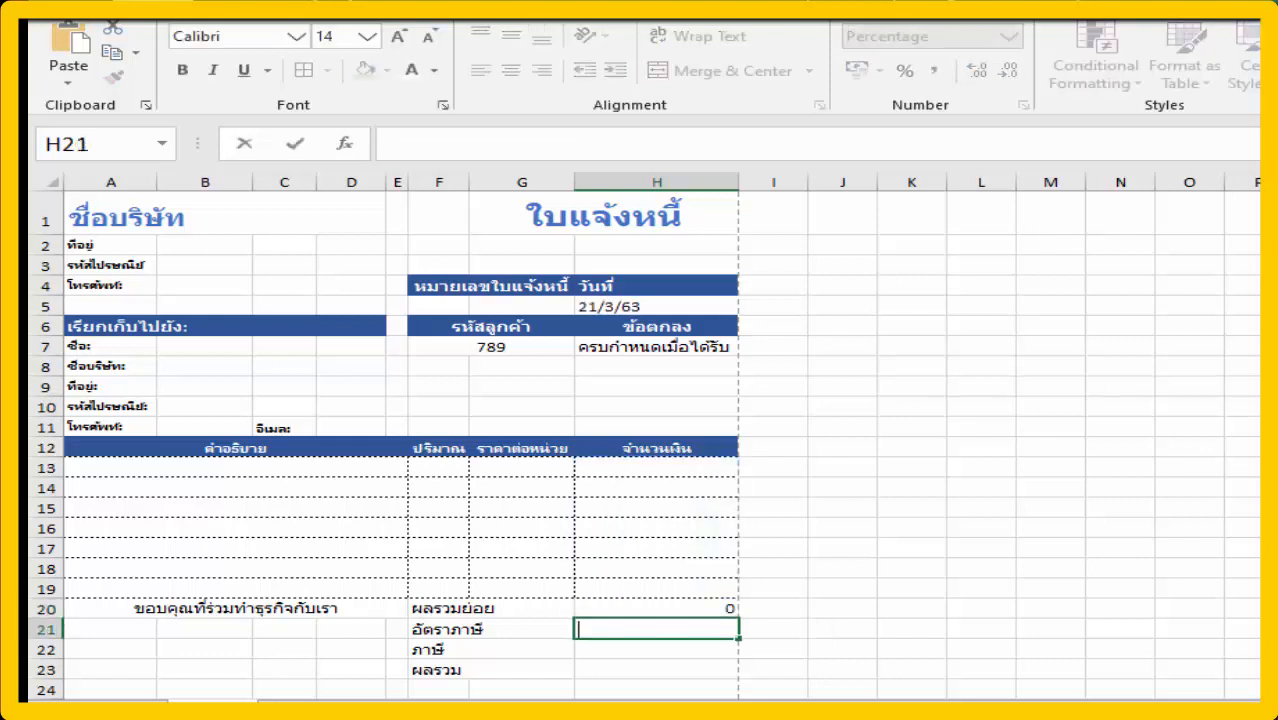
- Enter a tax rate of 3% in H21
type("3")
type("%")
key("Return")
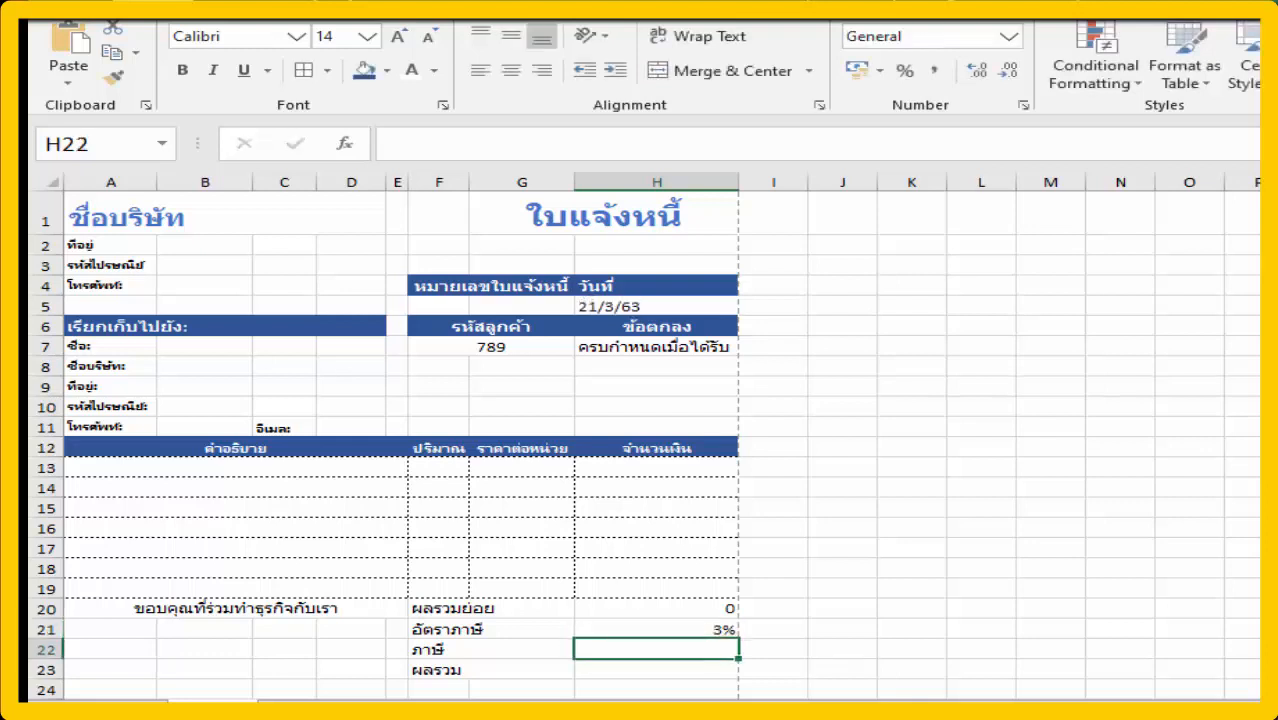
- Enter the tax formula =H20*H21 in H22, multiplying the subtotal by the tax rate
type("=")
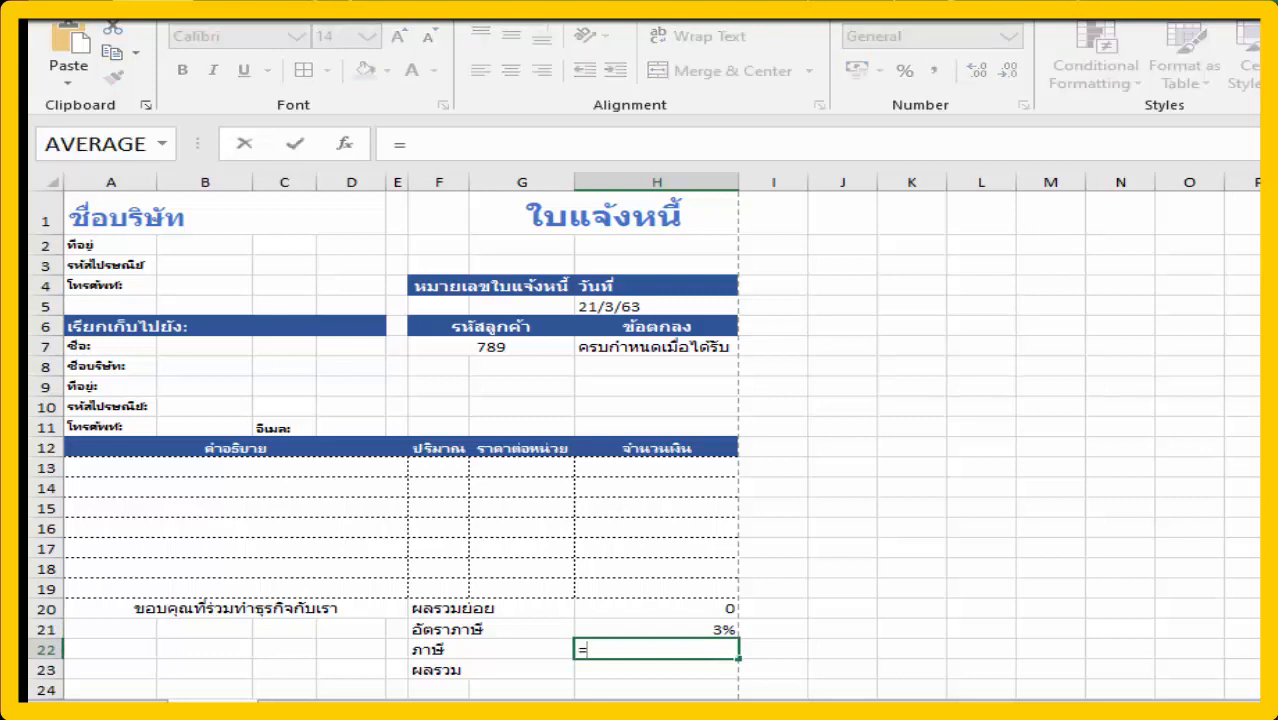
left_click(707, 613)
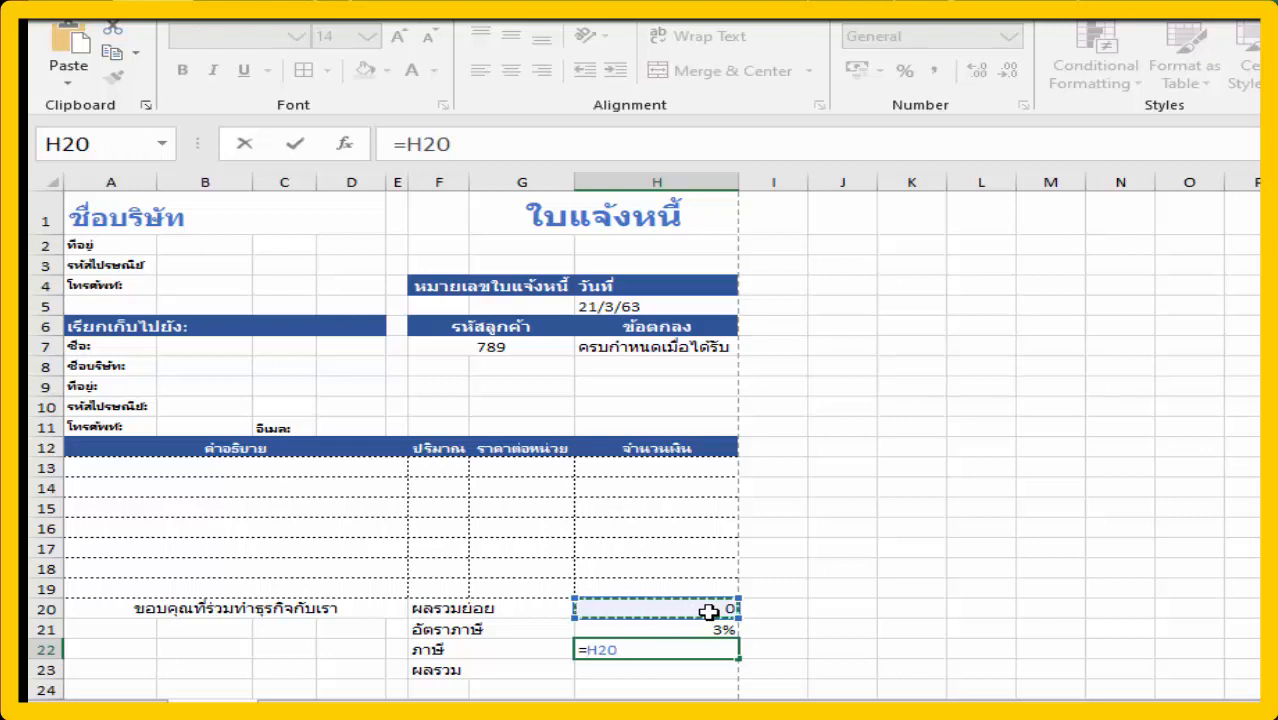
type("*")
left_click(710, 630)
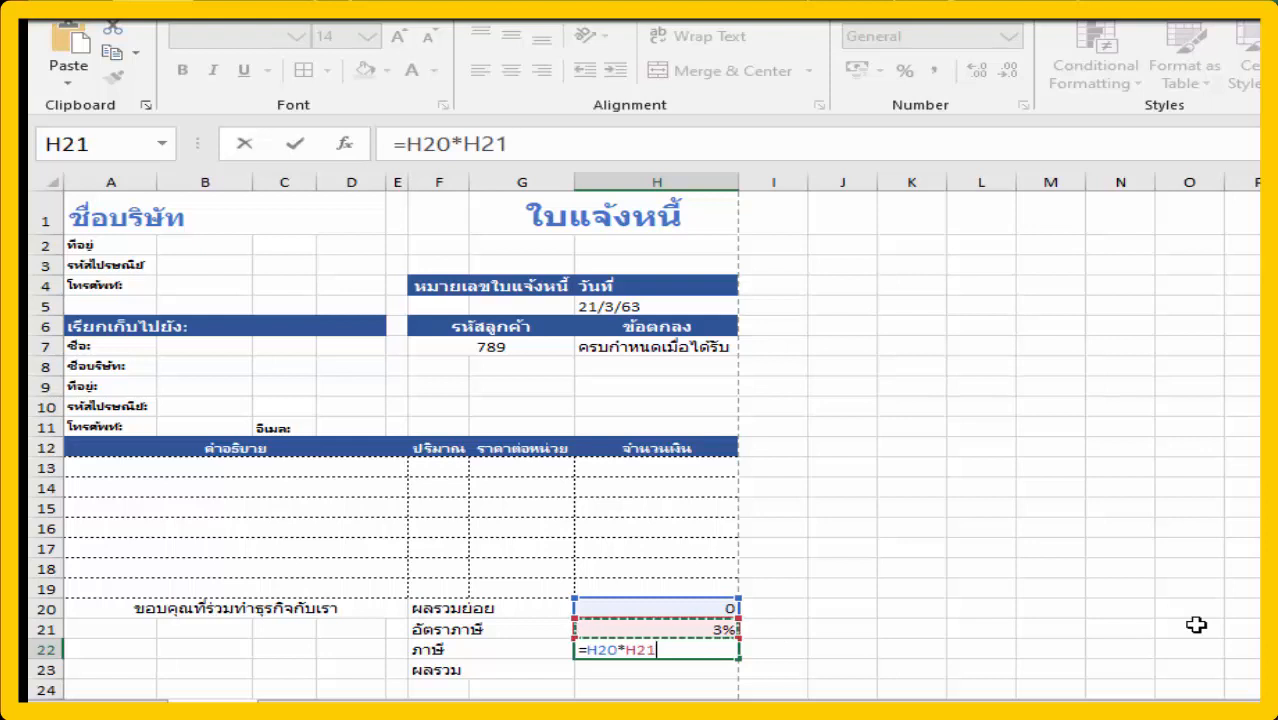
key("Return")
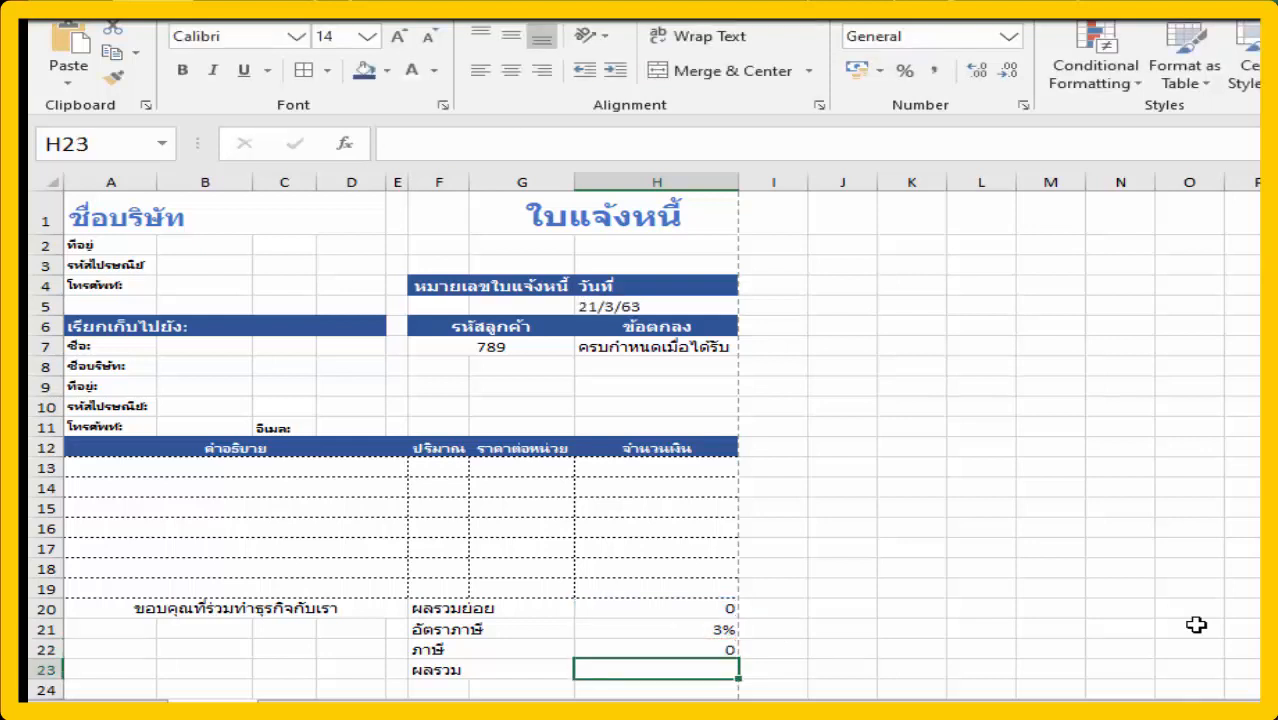
- Enter the total formula =H20+H22 in H23, adding the tax to the subtotal
type("=")
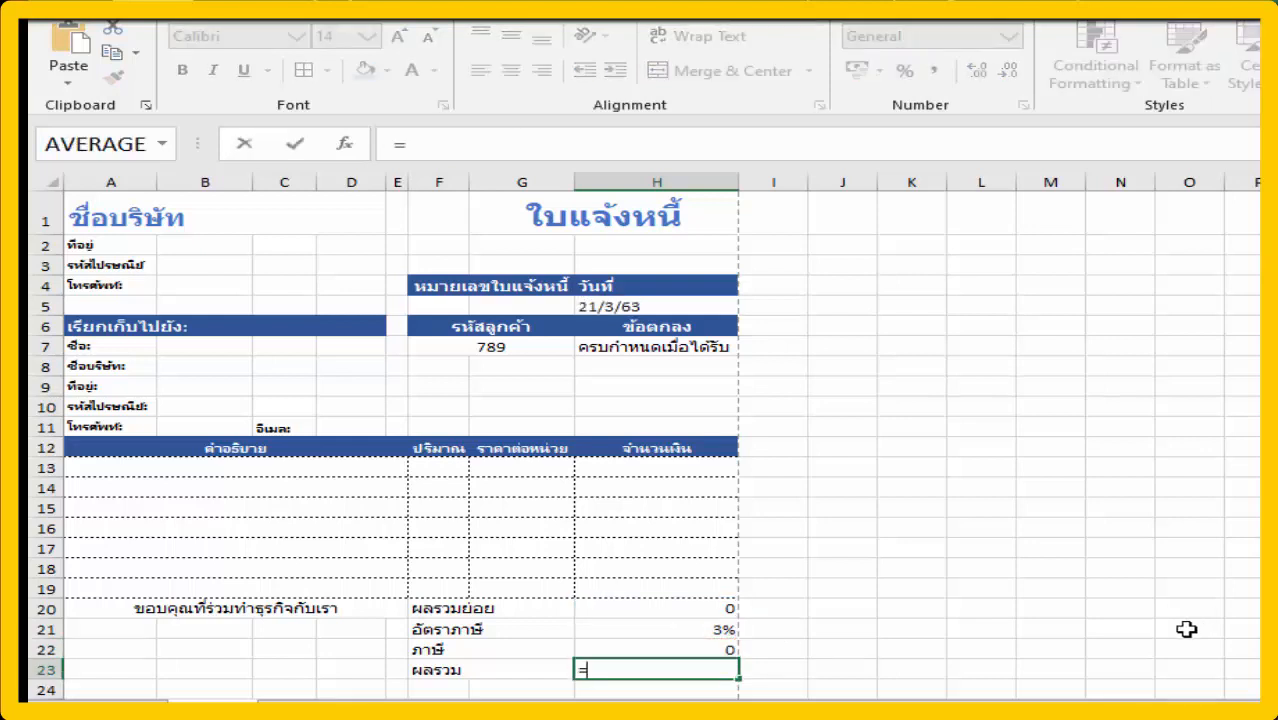
left_click(639, 610)
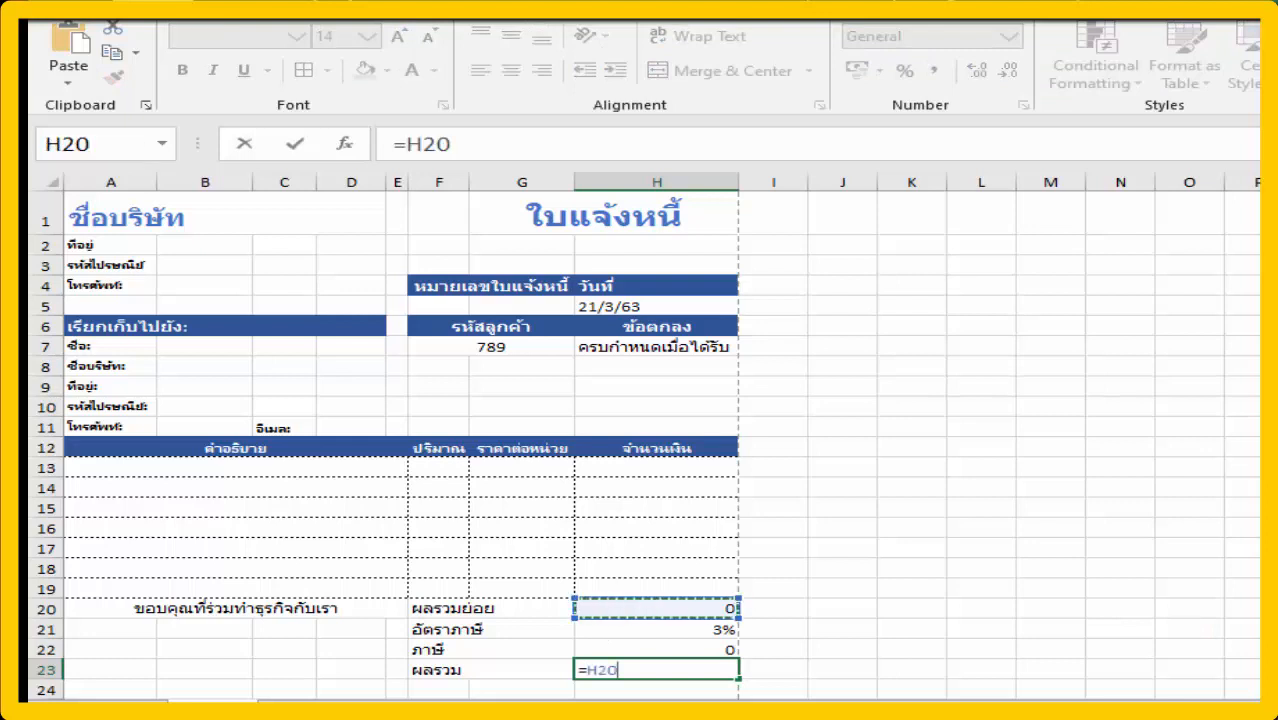
type("+")
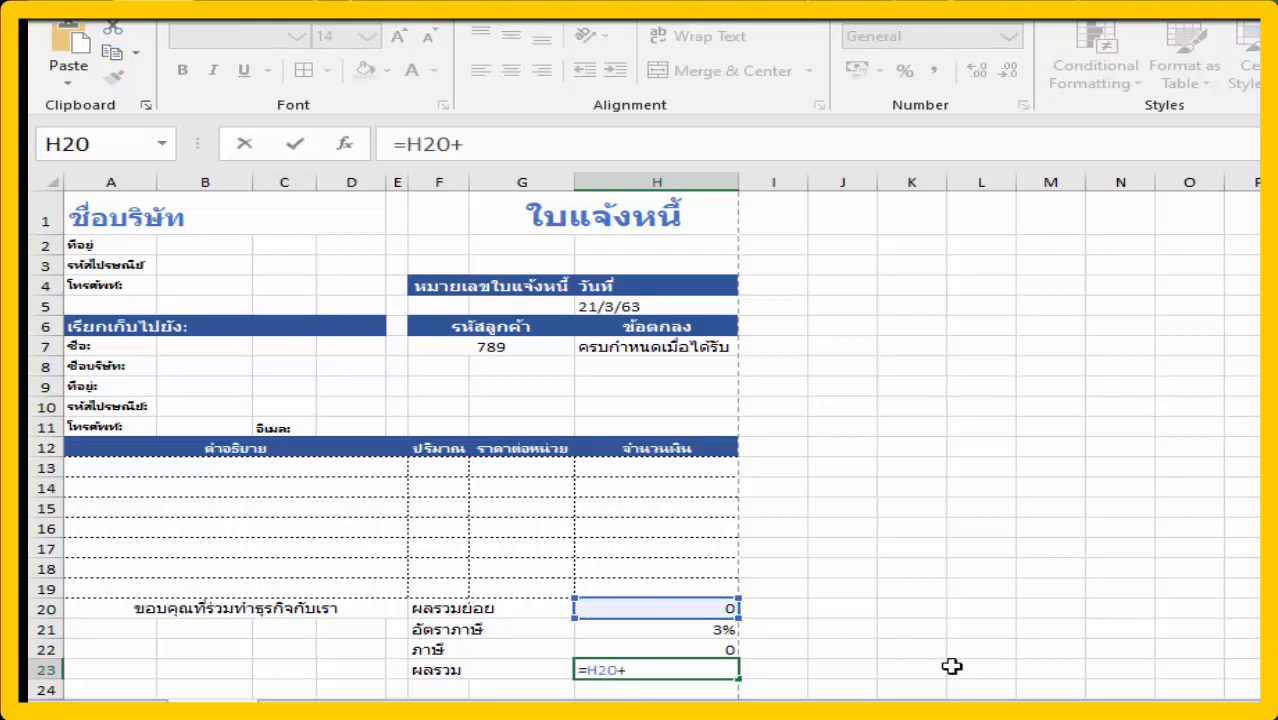
left_click(720, 648)
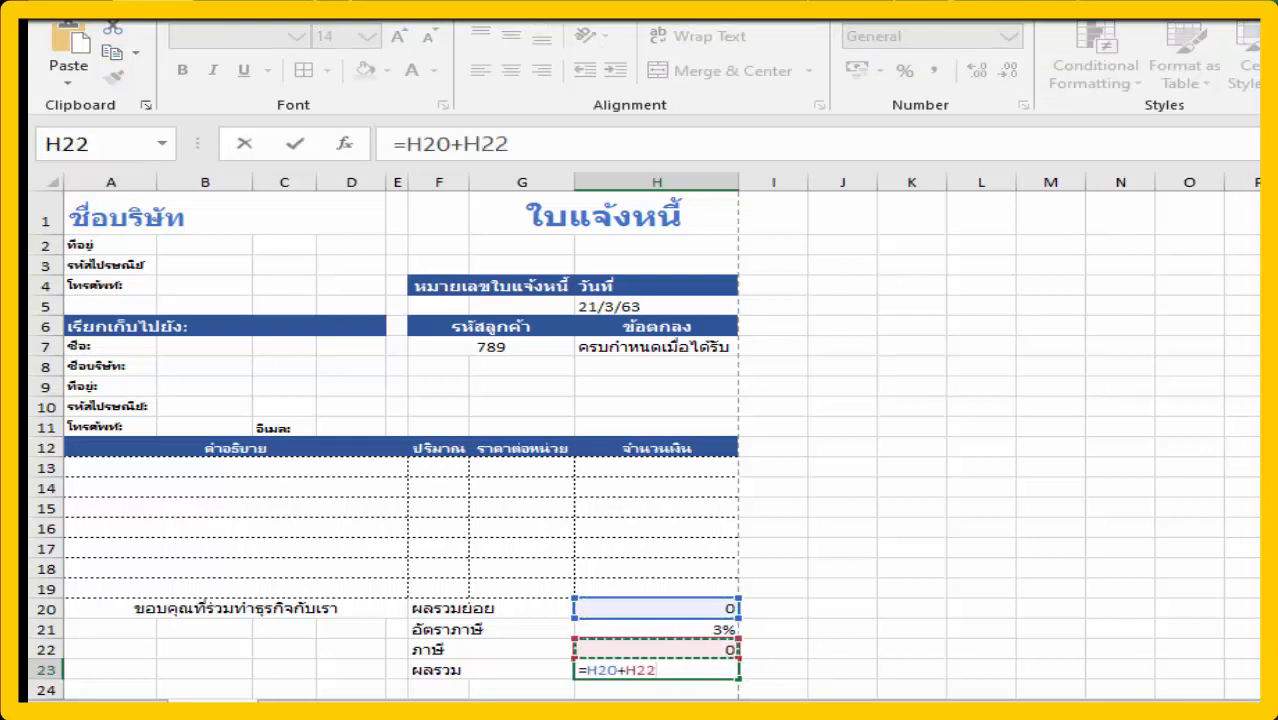
key("Return")
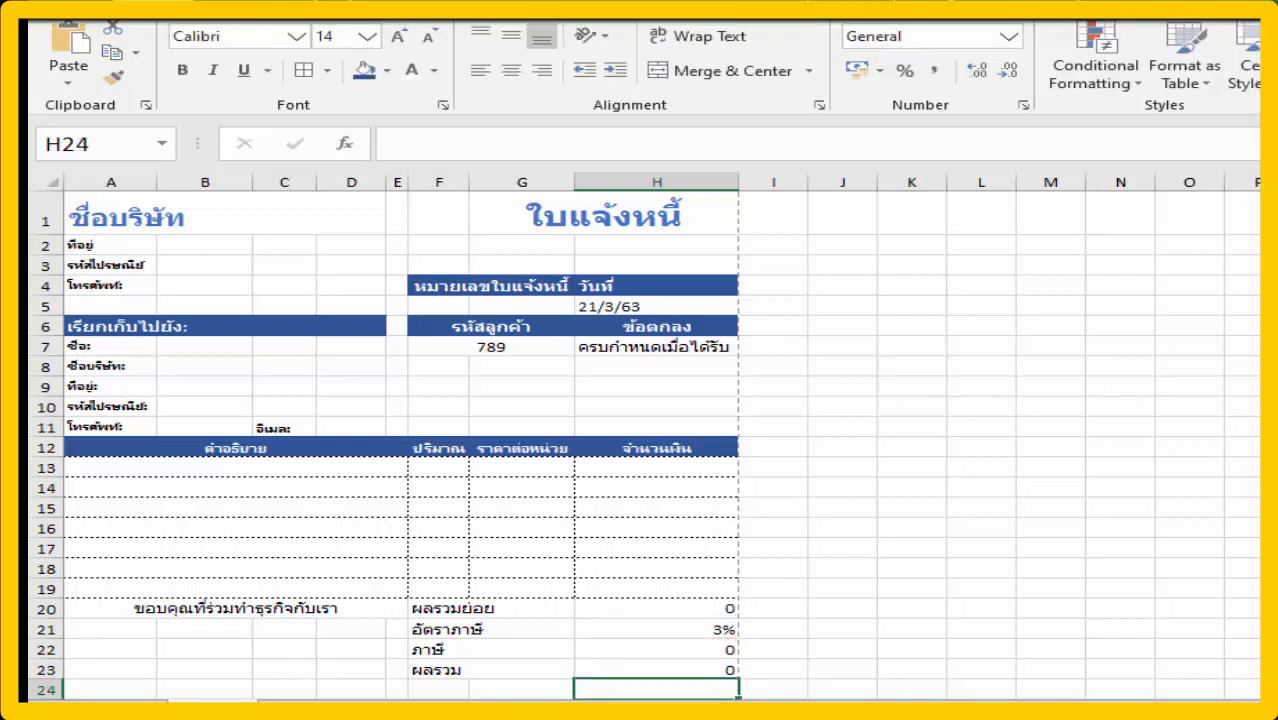
left_click(718, 650)
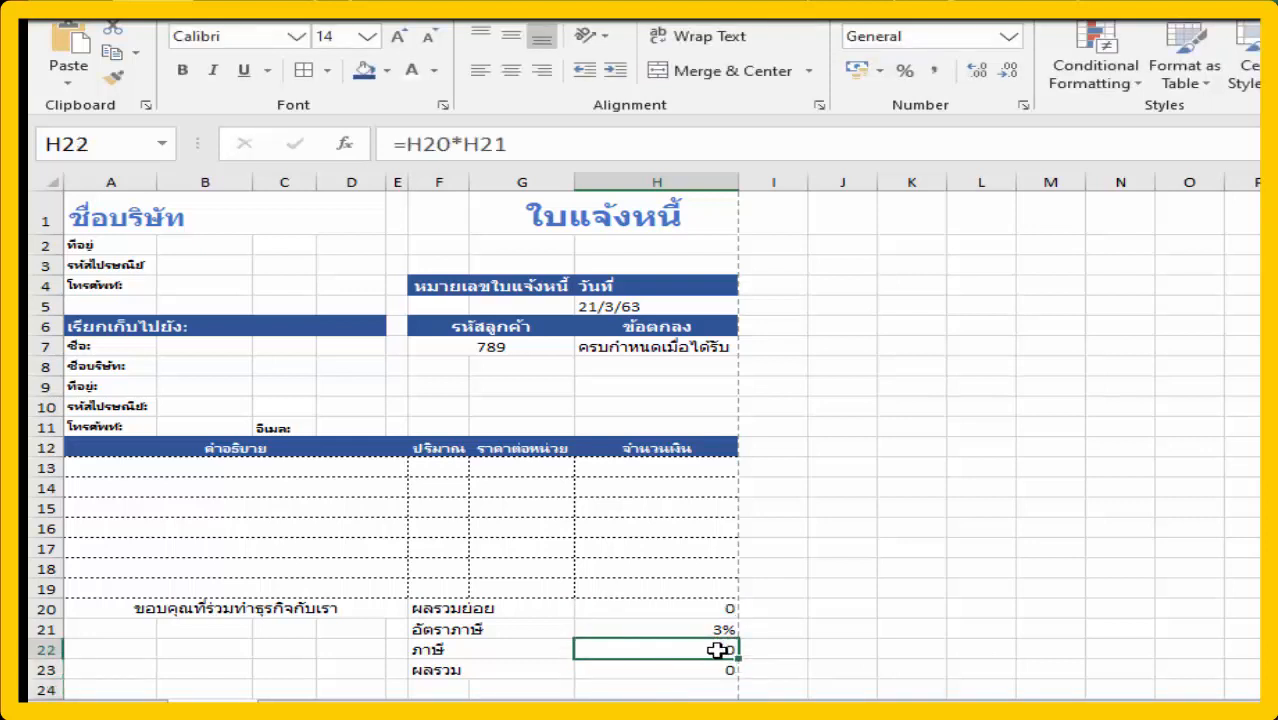
left_click(716, 628)
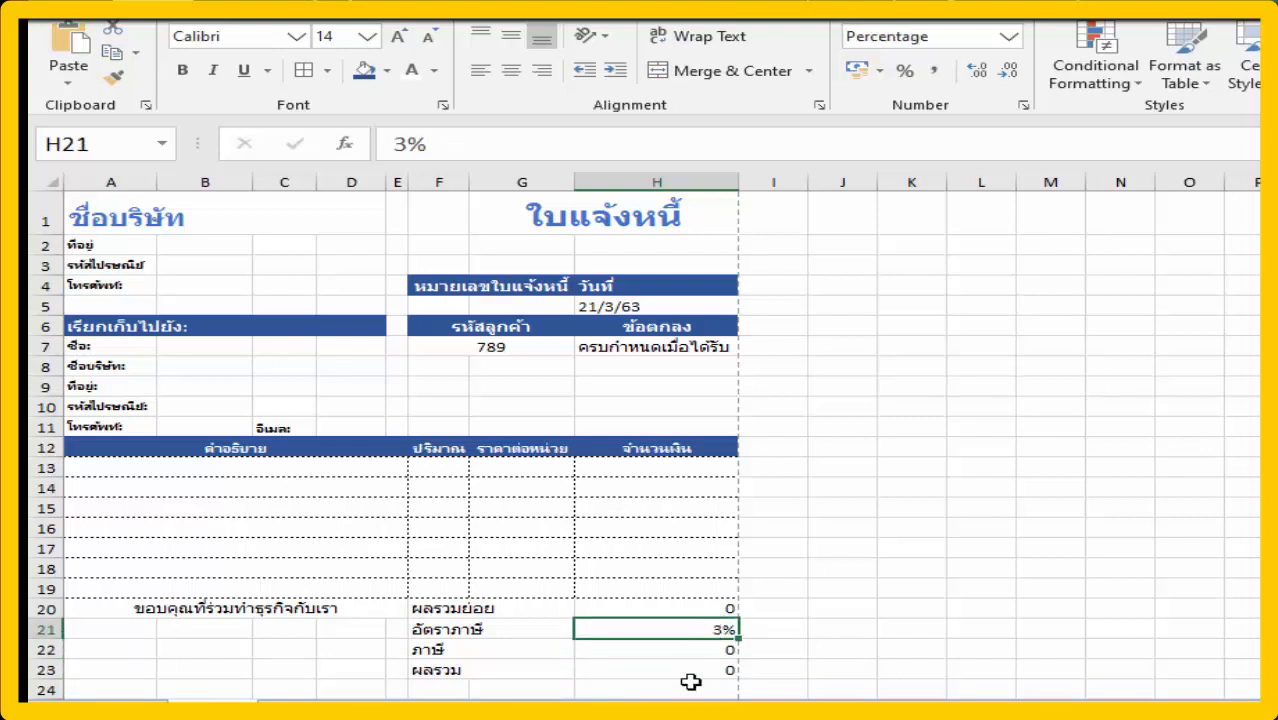
left_click(699, 668)
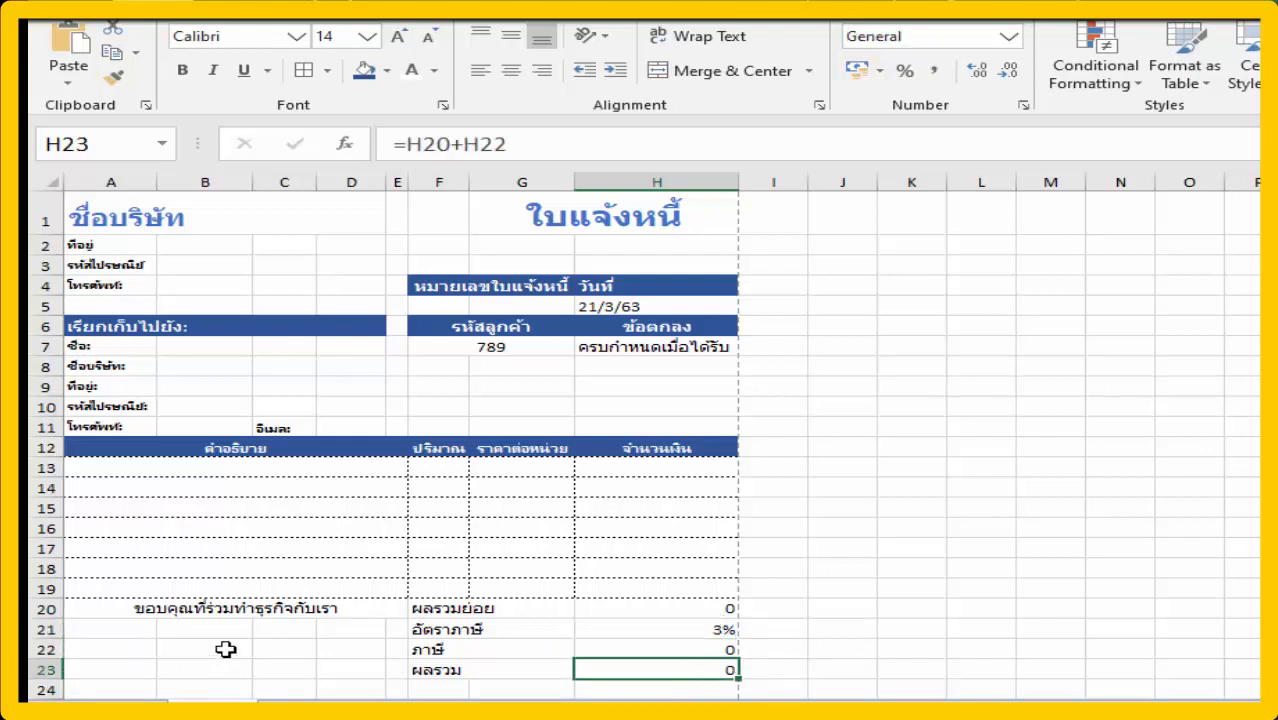
- Fill the closing text cell A20 and the totals block F20:H23 with the medium-light blue theme colour
left_click(252, 612)
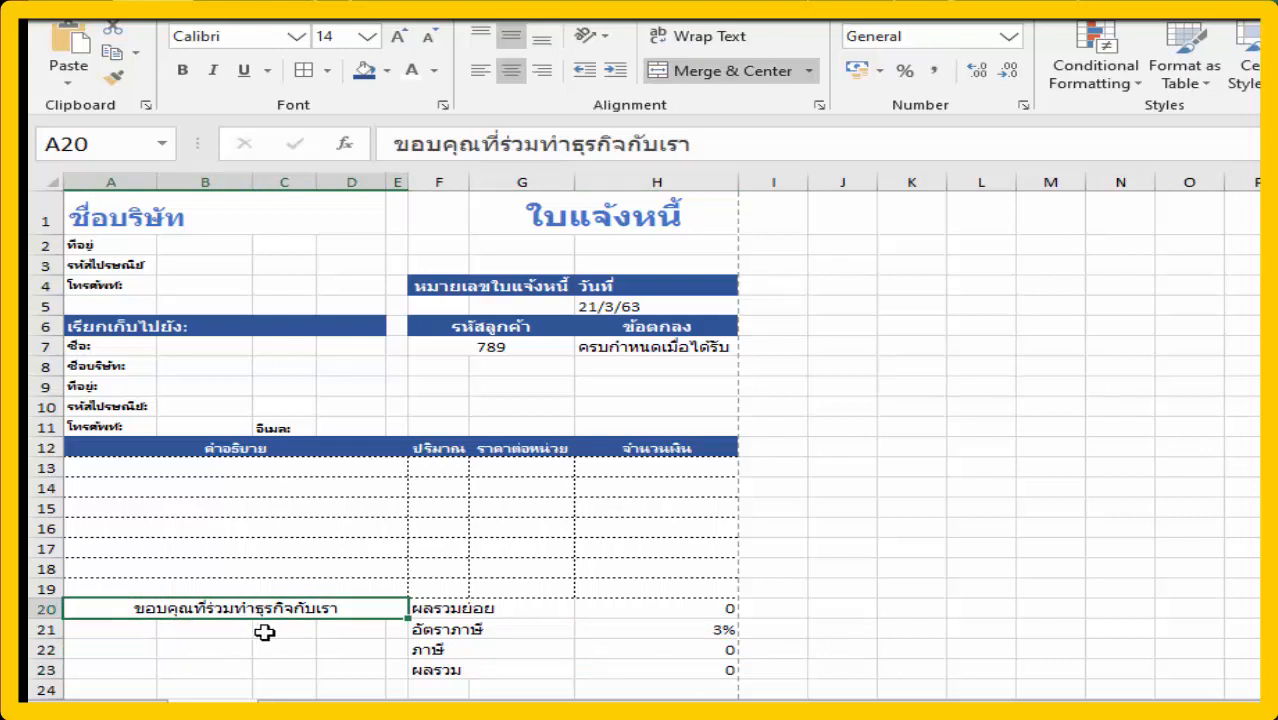
left_click(388, 71)
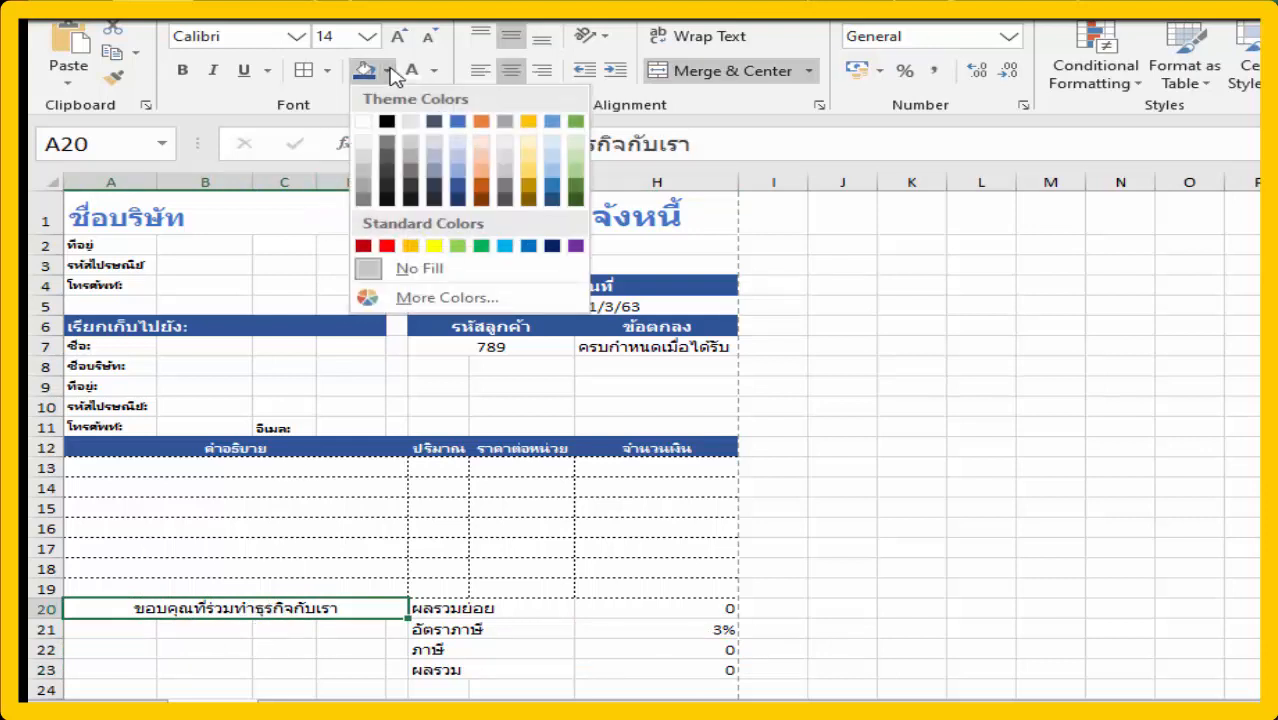
left_click(458, 178)
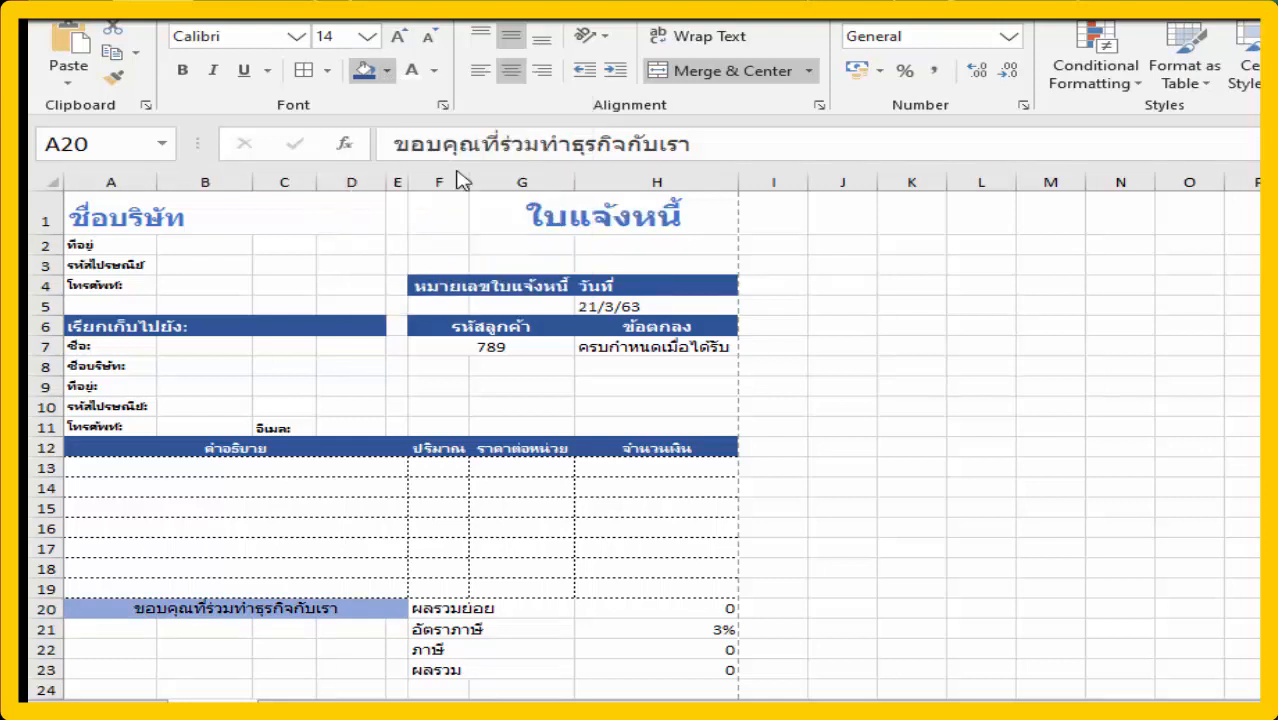
left_click(543, 613)
left_click_drag(543, 613, 548, 670)
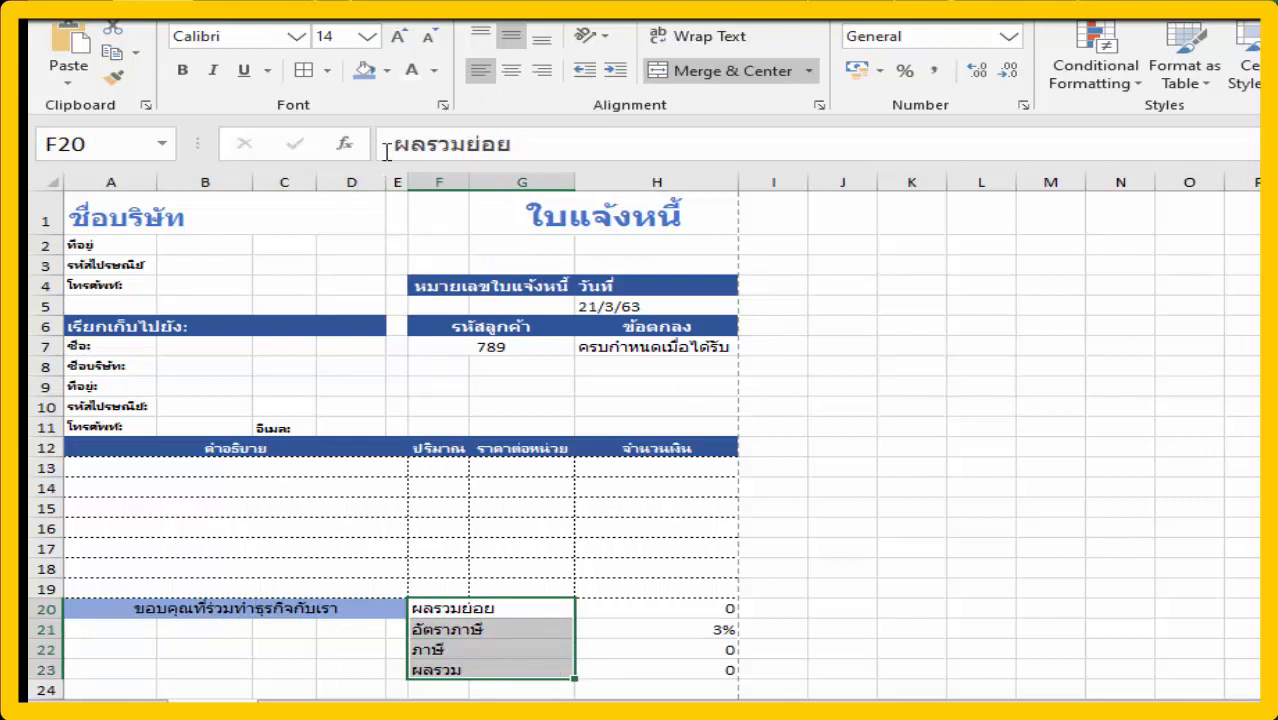
left_click(364, 70)
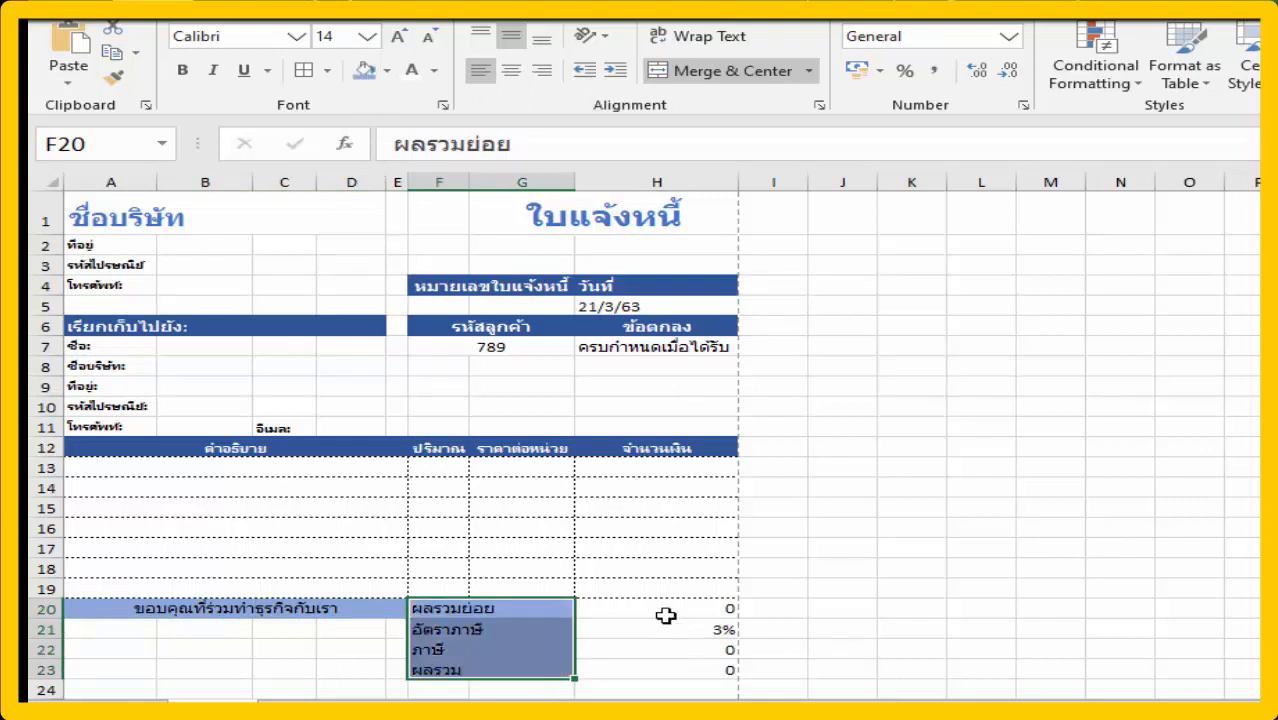
left_click_drag(665, 611, 693, 670)
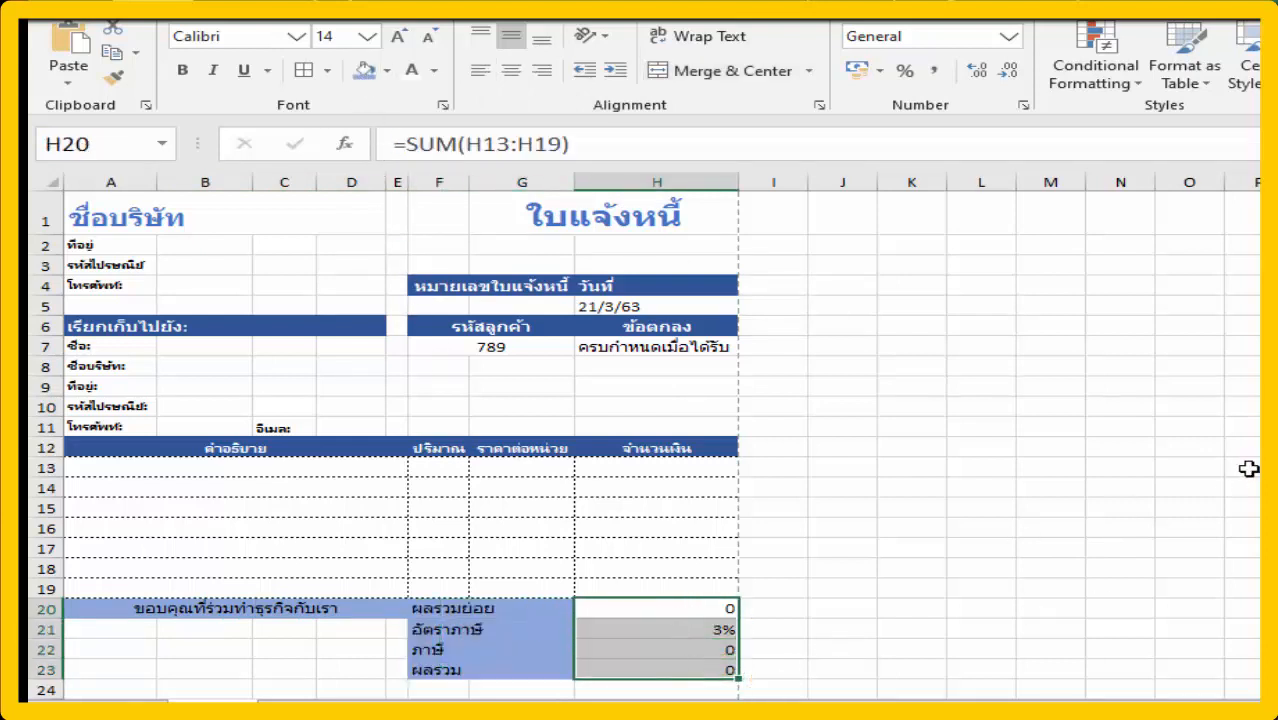
left_click(364, 70)
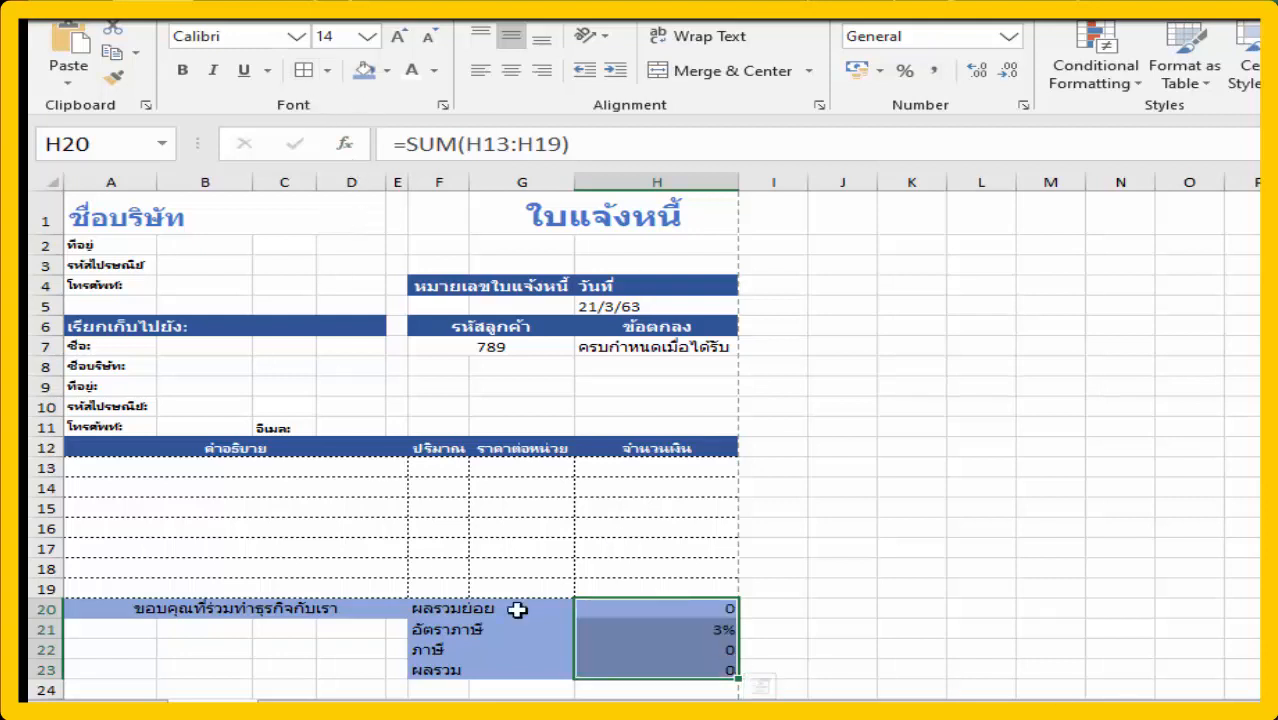
- Merge and center F24:H24 directly below the total row
left_click(697, 609)
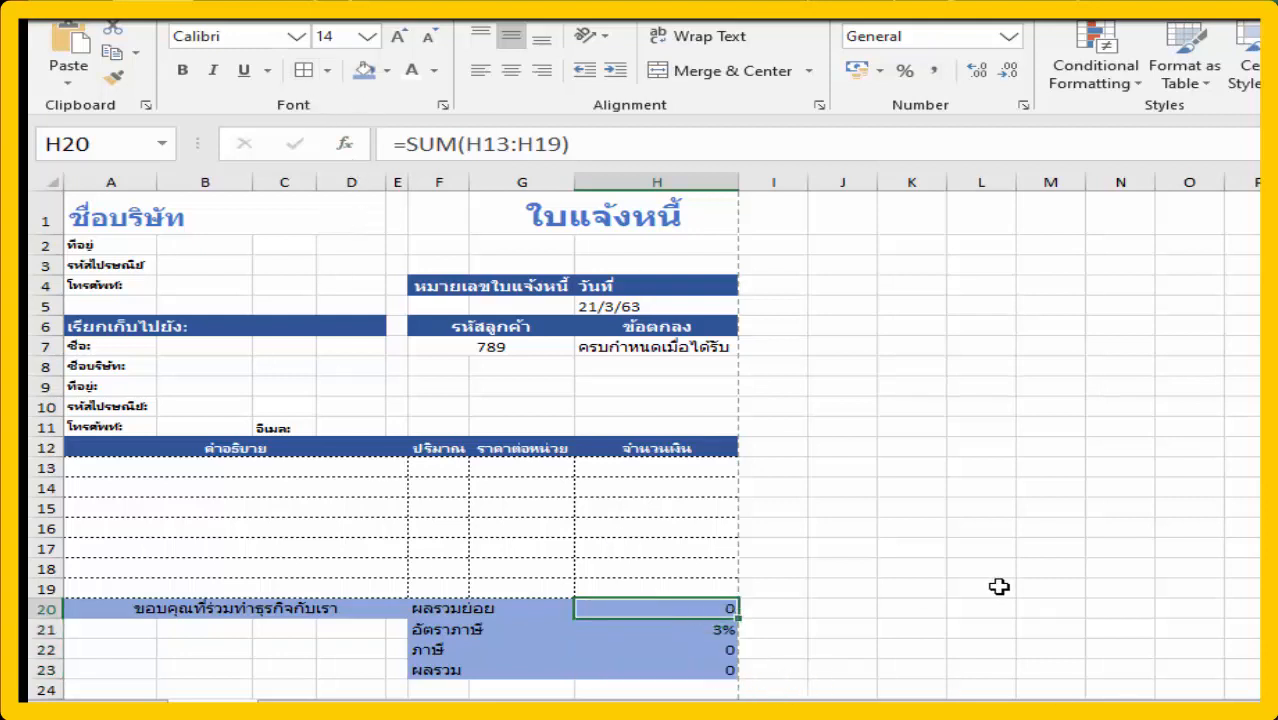
left_click(704, 668)
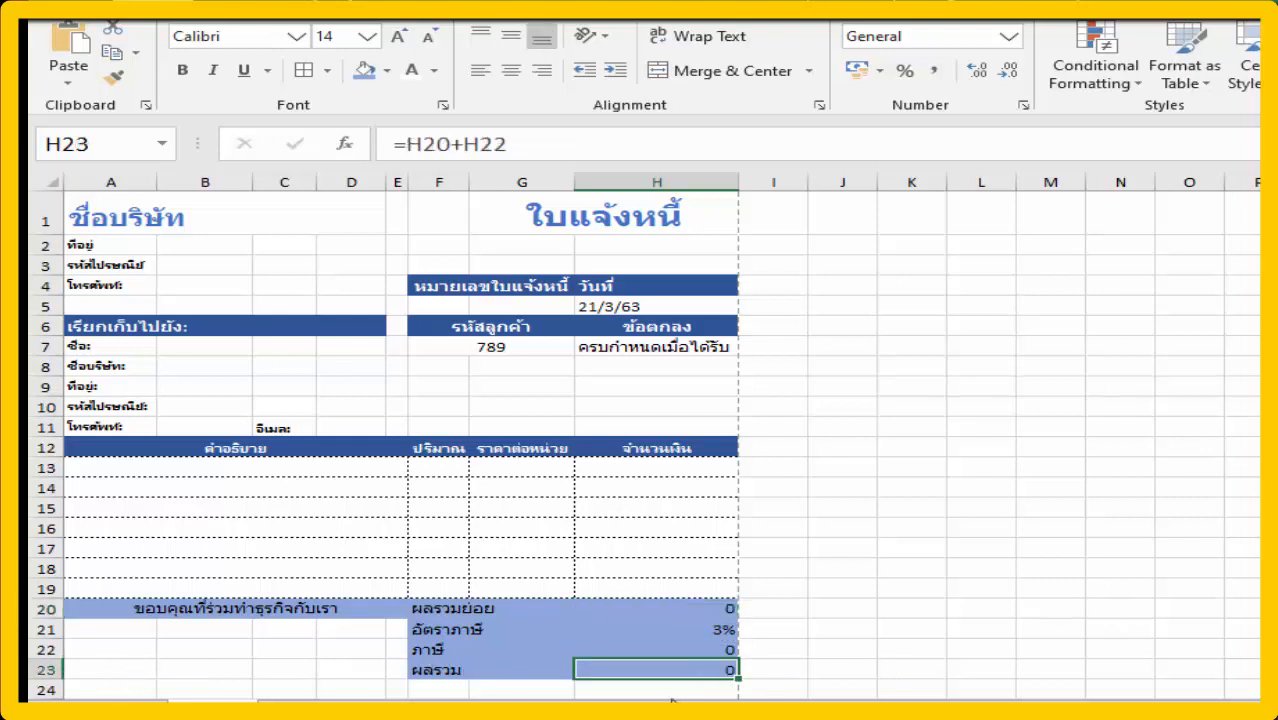
left_click_drag(707, 688, 458, 688)
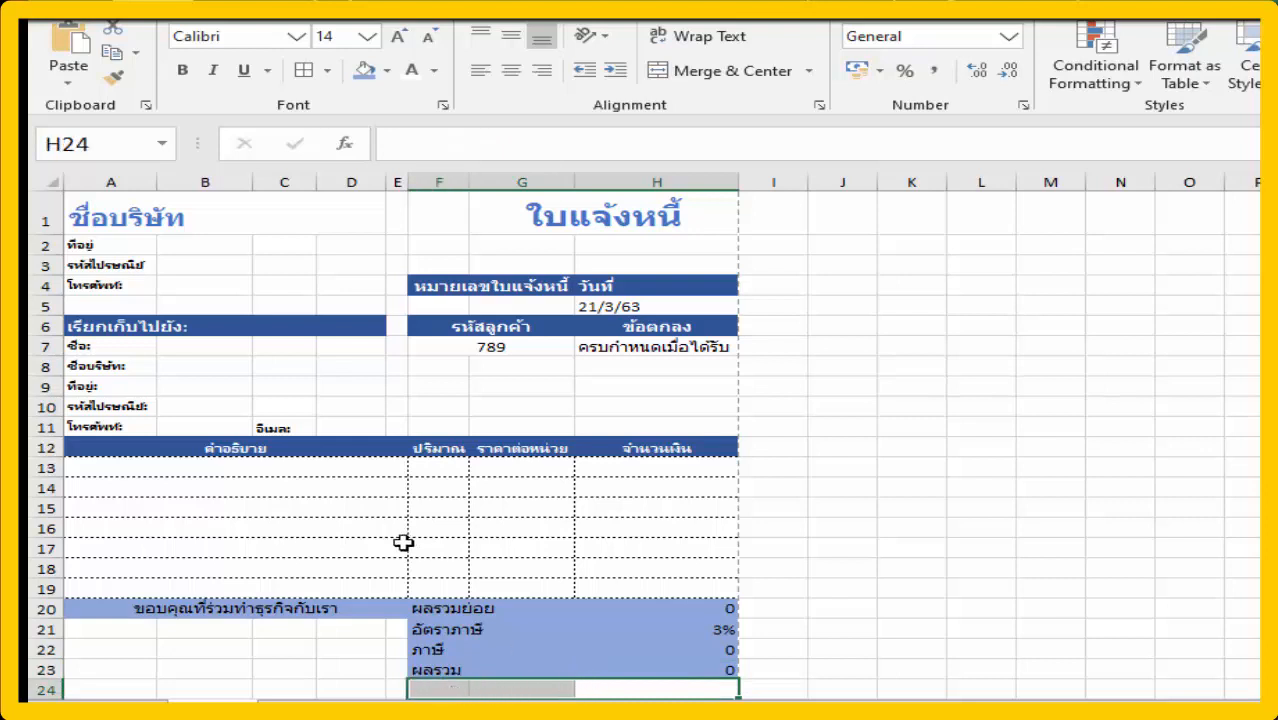
left_click(665, 78)
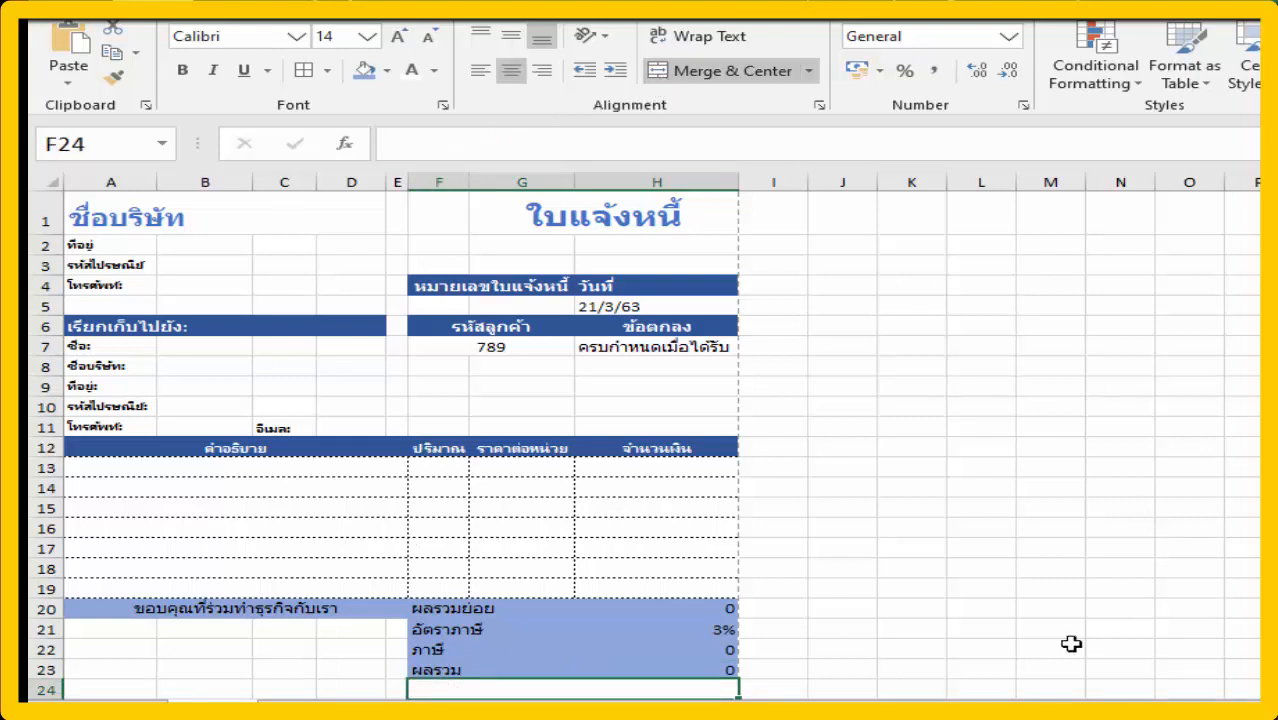
- Enter the formula =BAHTTEXT(H23) in the merged cell F24 to spell out the total in baht text
double_click(682, 690)
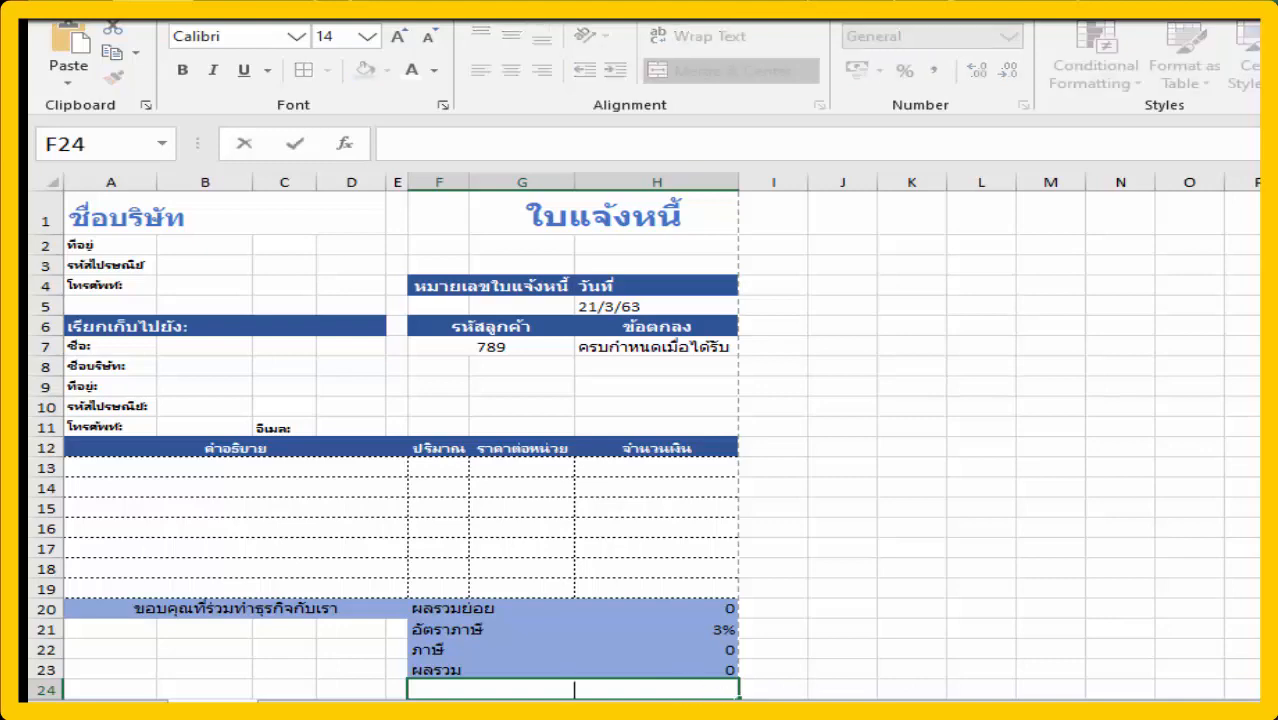
scroll(643, 445, "down", 2)
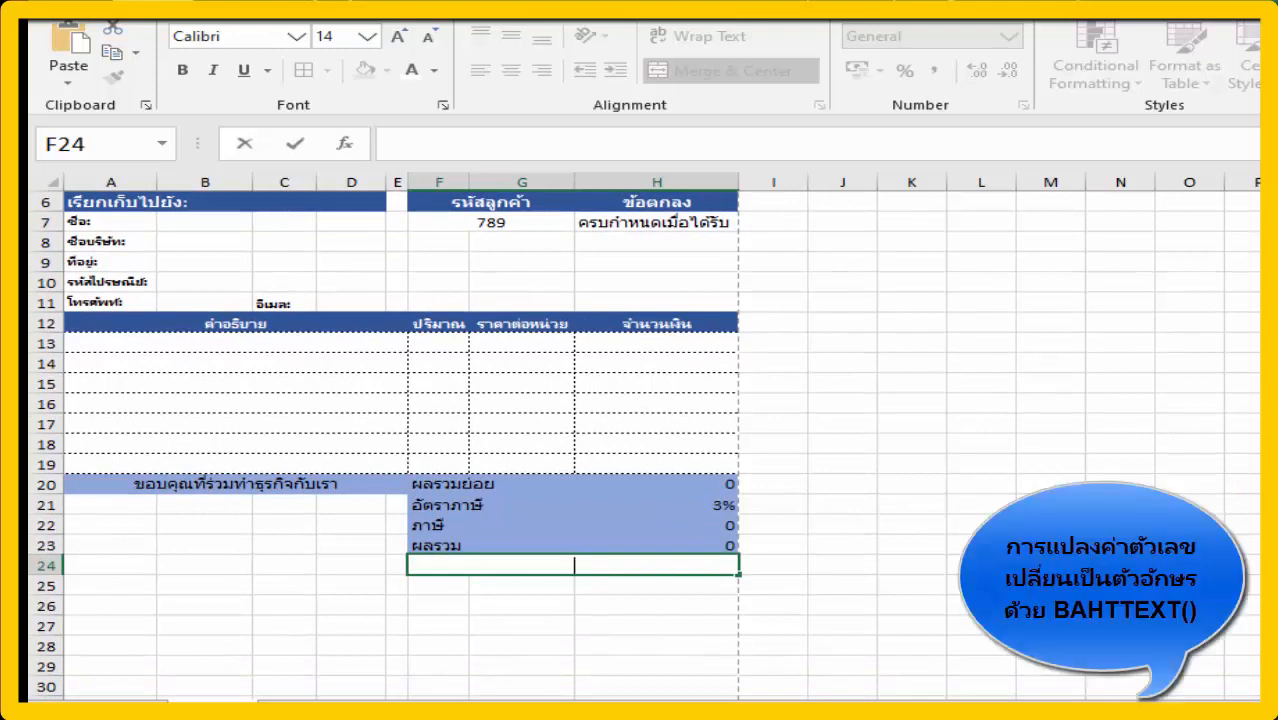
type("=ba")
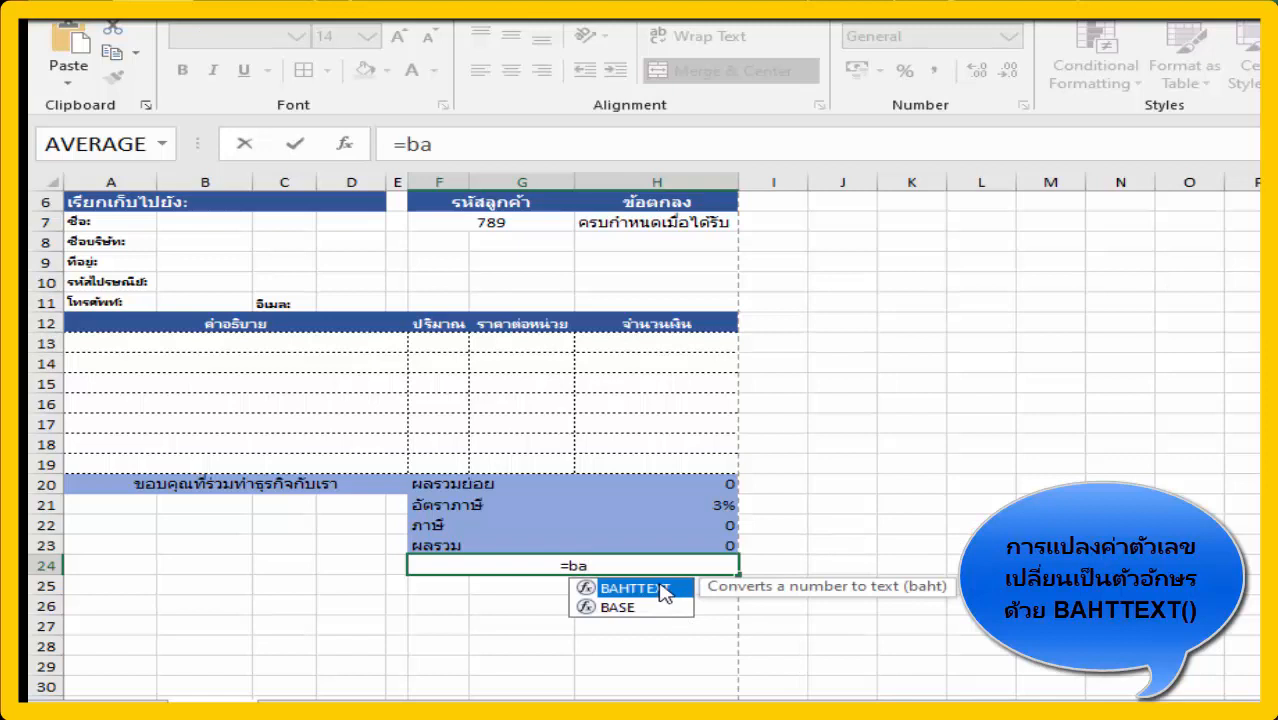
double_click(632, 588)
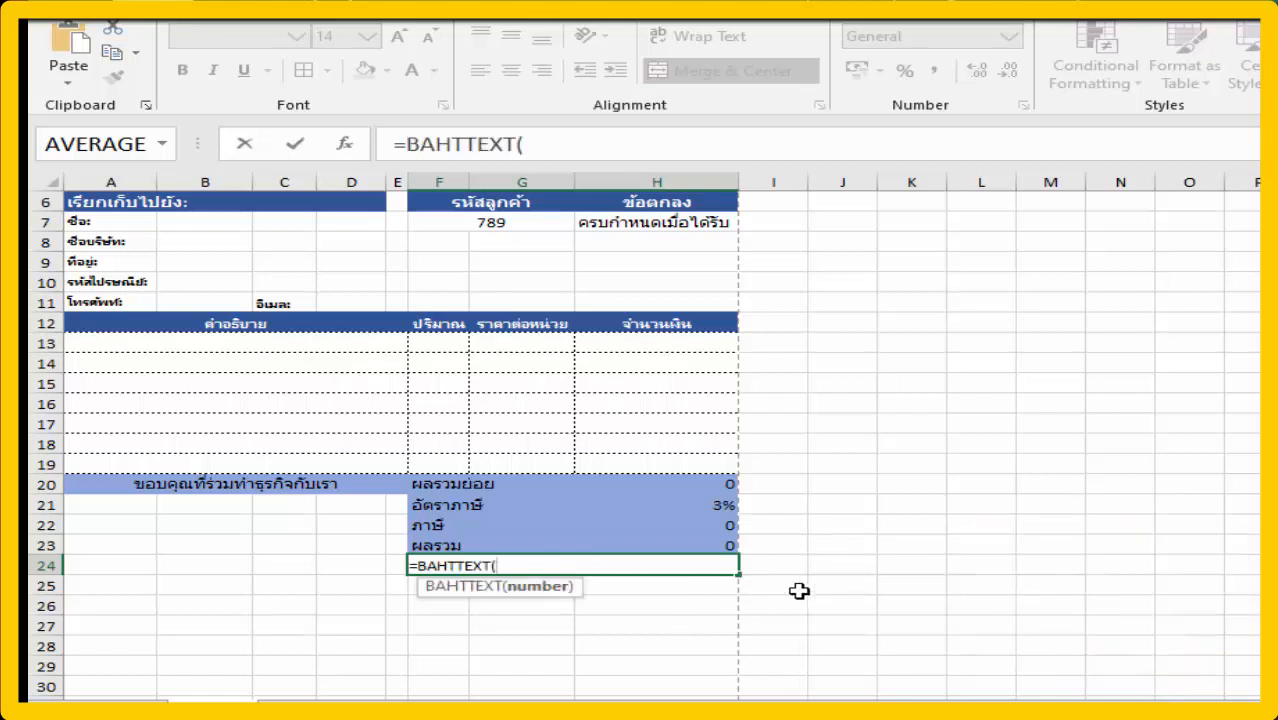
left_click(695, 545)
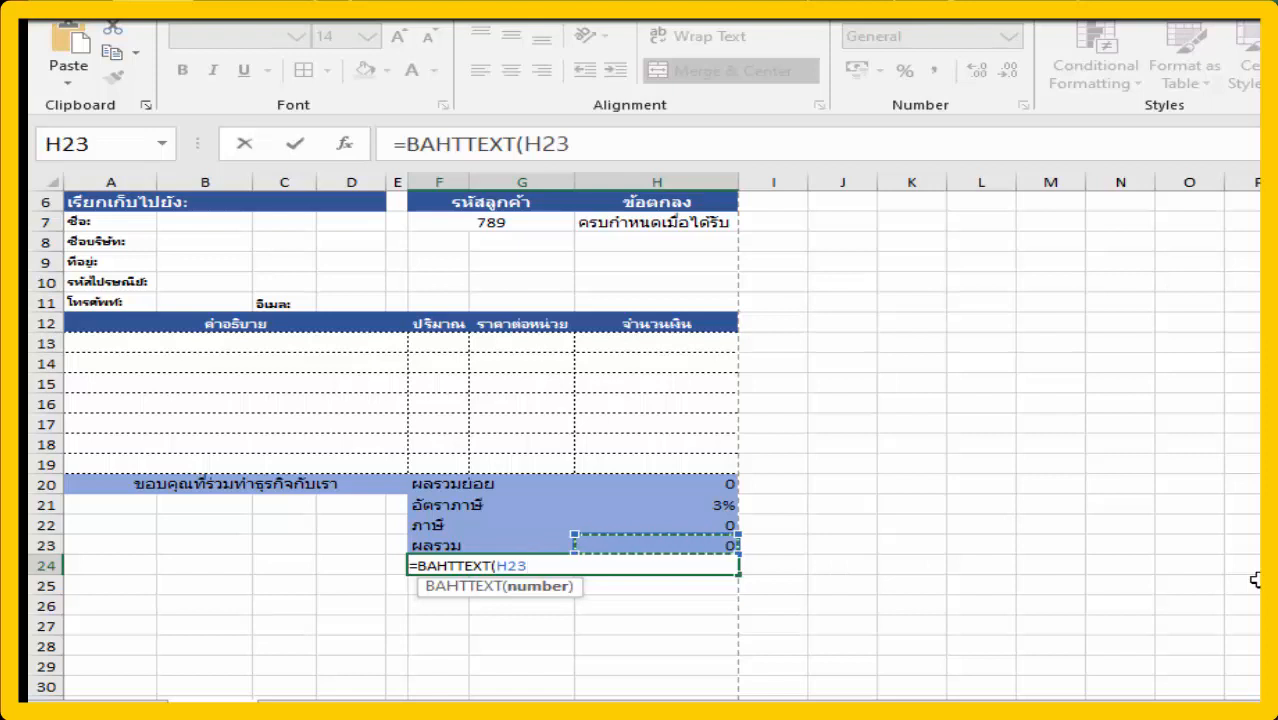
type(")")
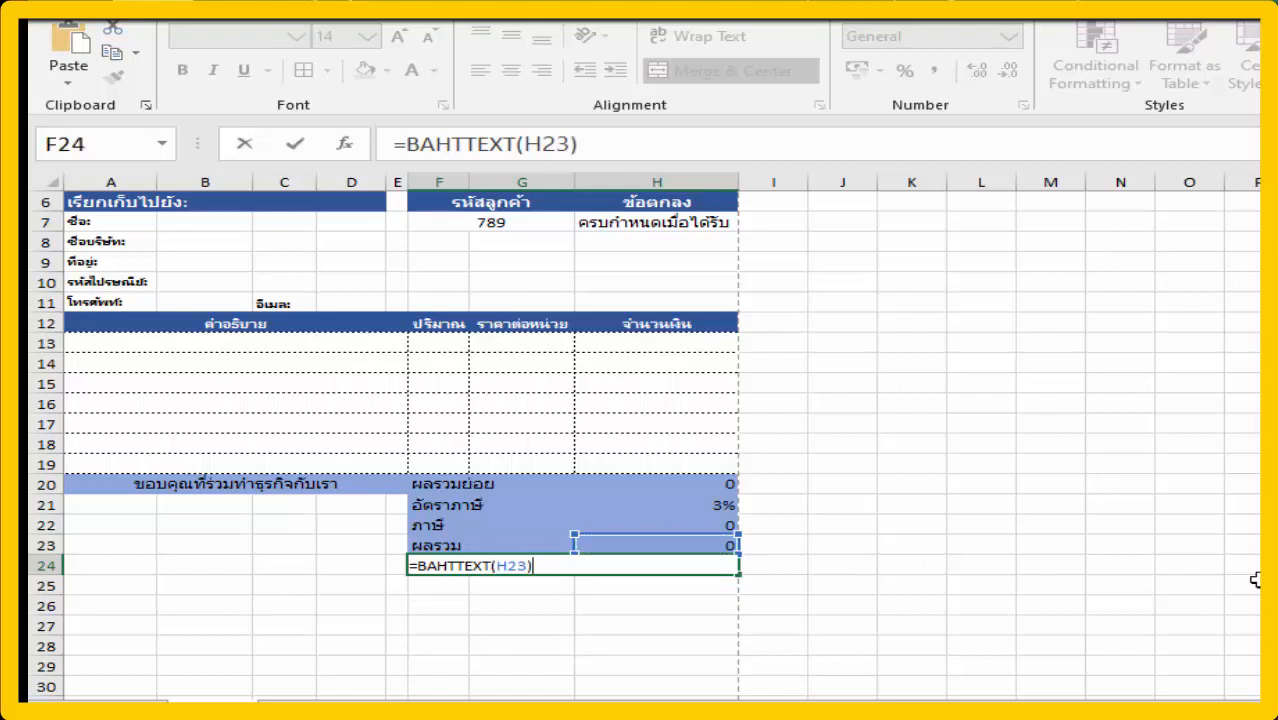
key("Left")
key("Left")
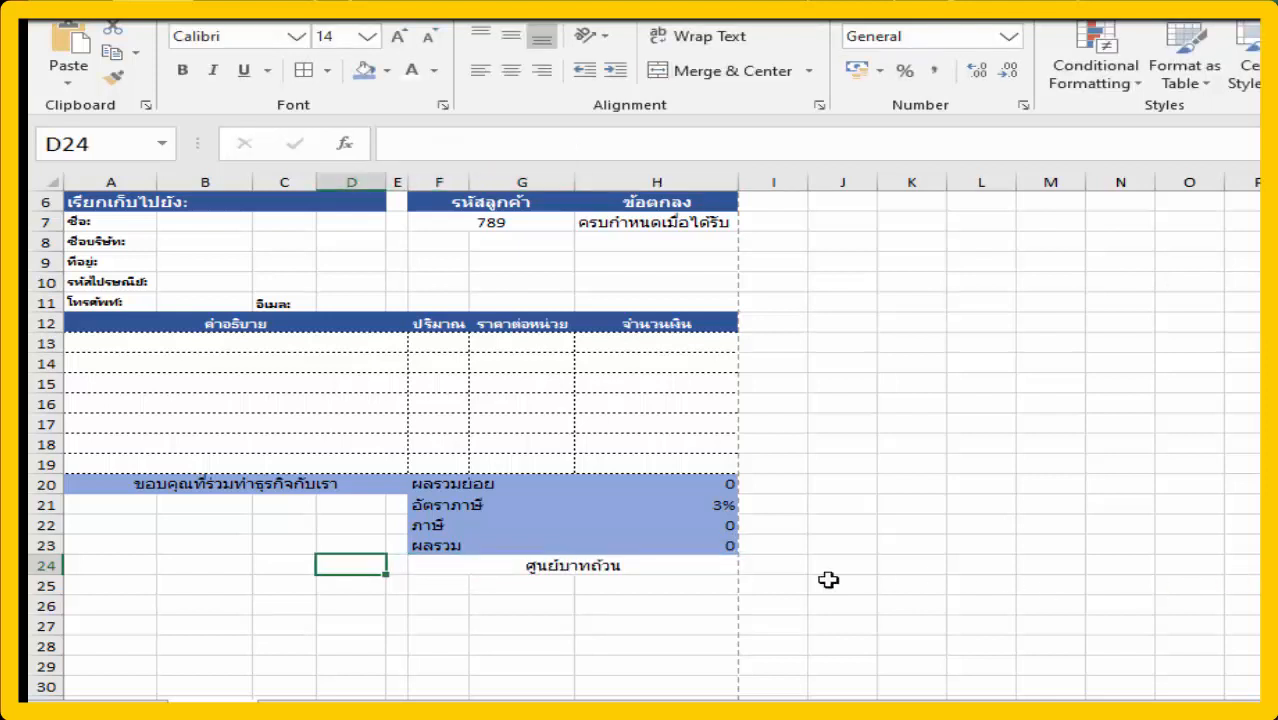
- Insert "("& before BAHTTEXT in the F24 formula so that an opening parenthesis precedes the baht text
left_click(580, 568)
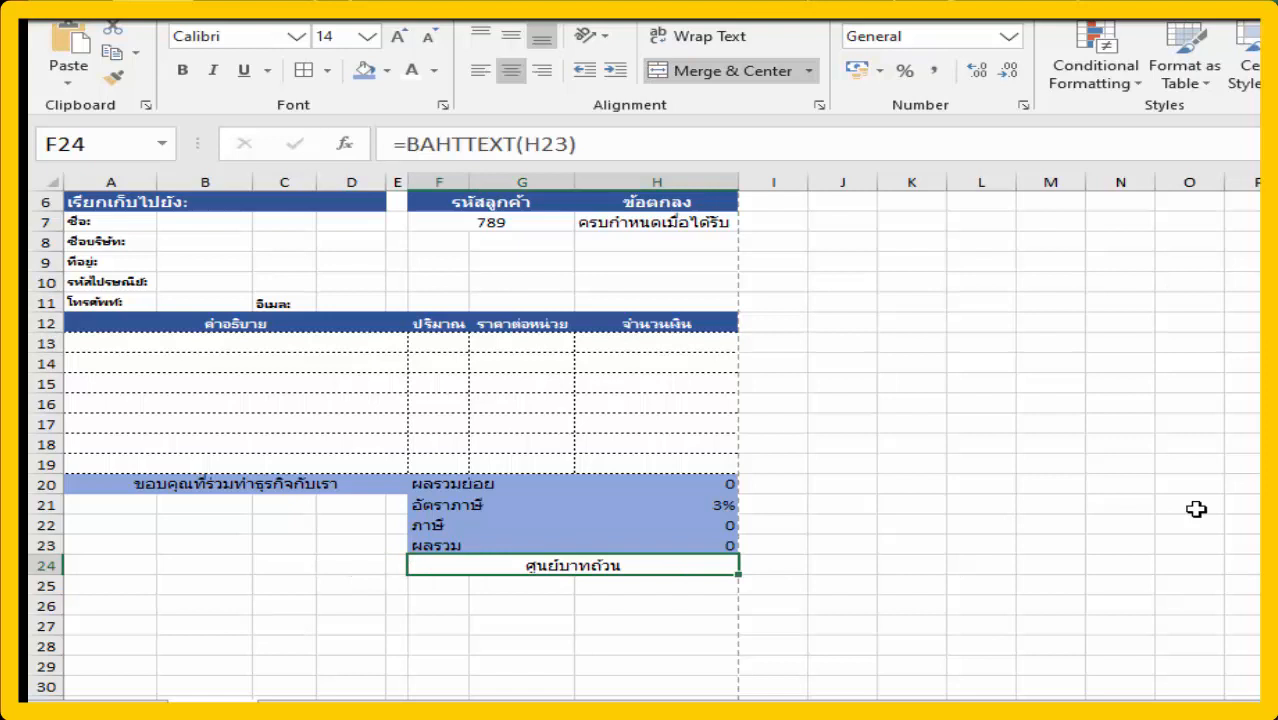
double_click(608, 565)
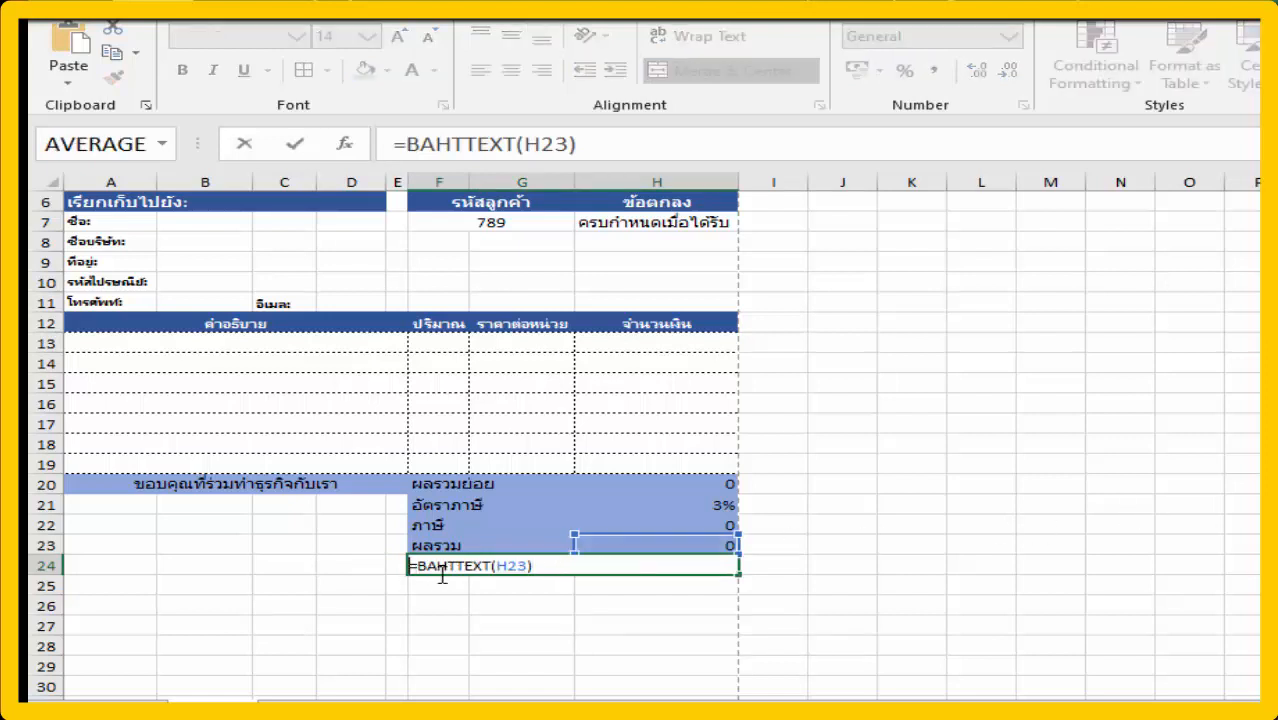
type("\"")
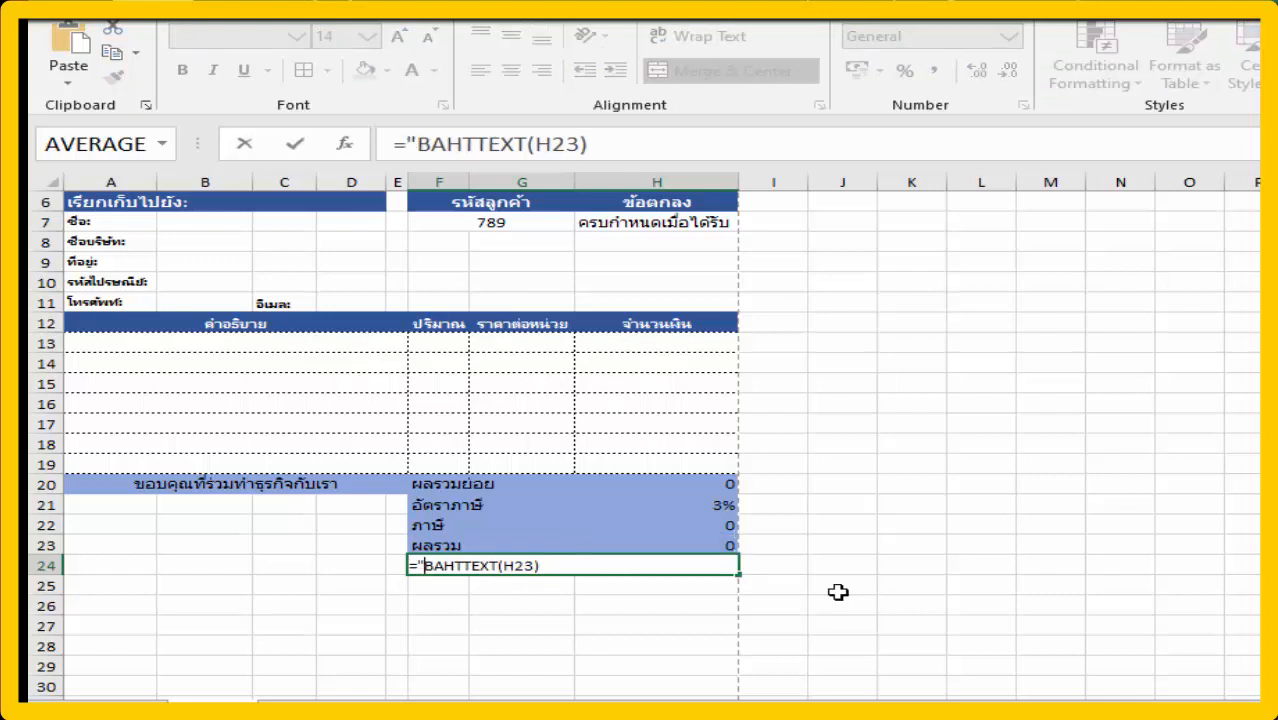
type("(")
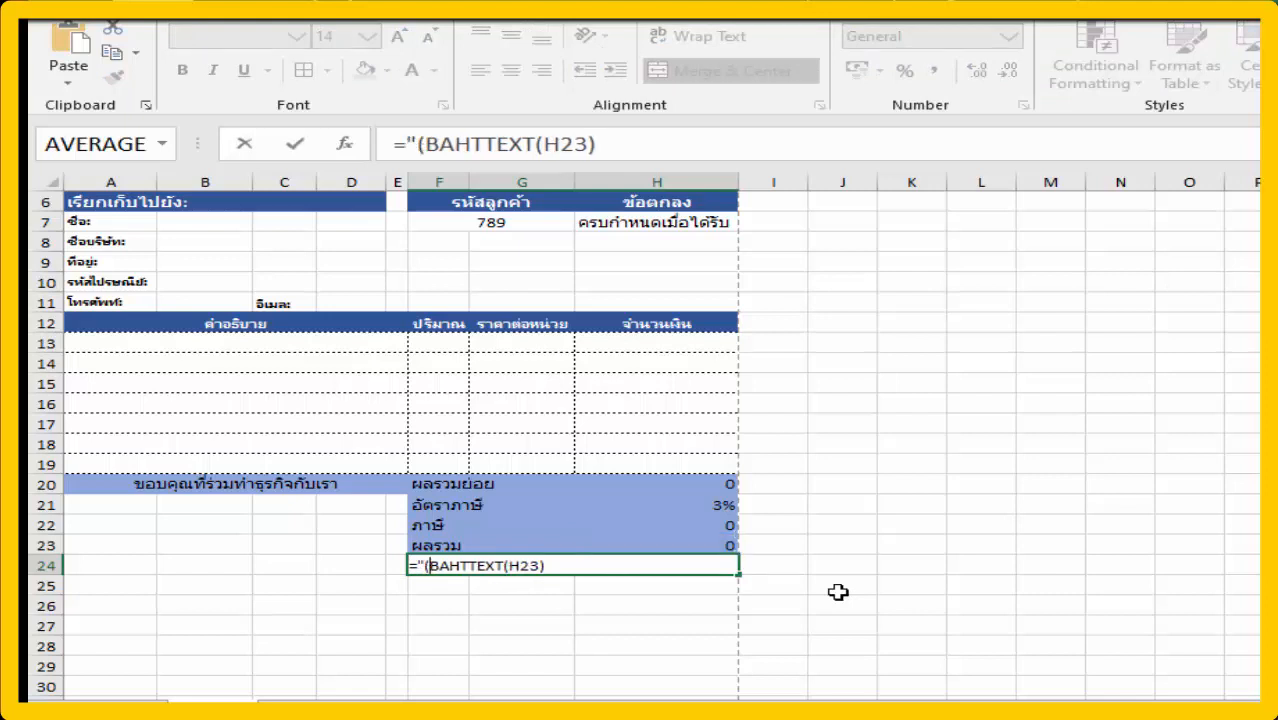
type("\"")
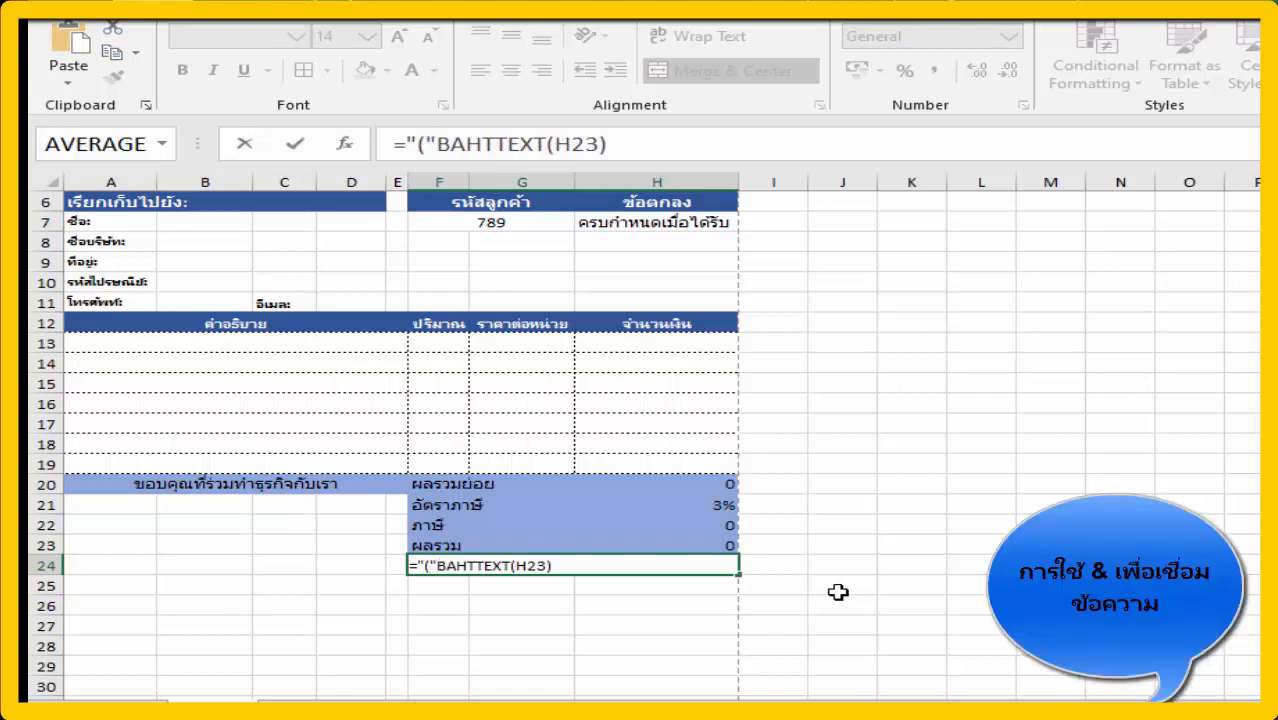
type("&")
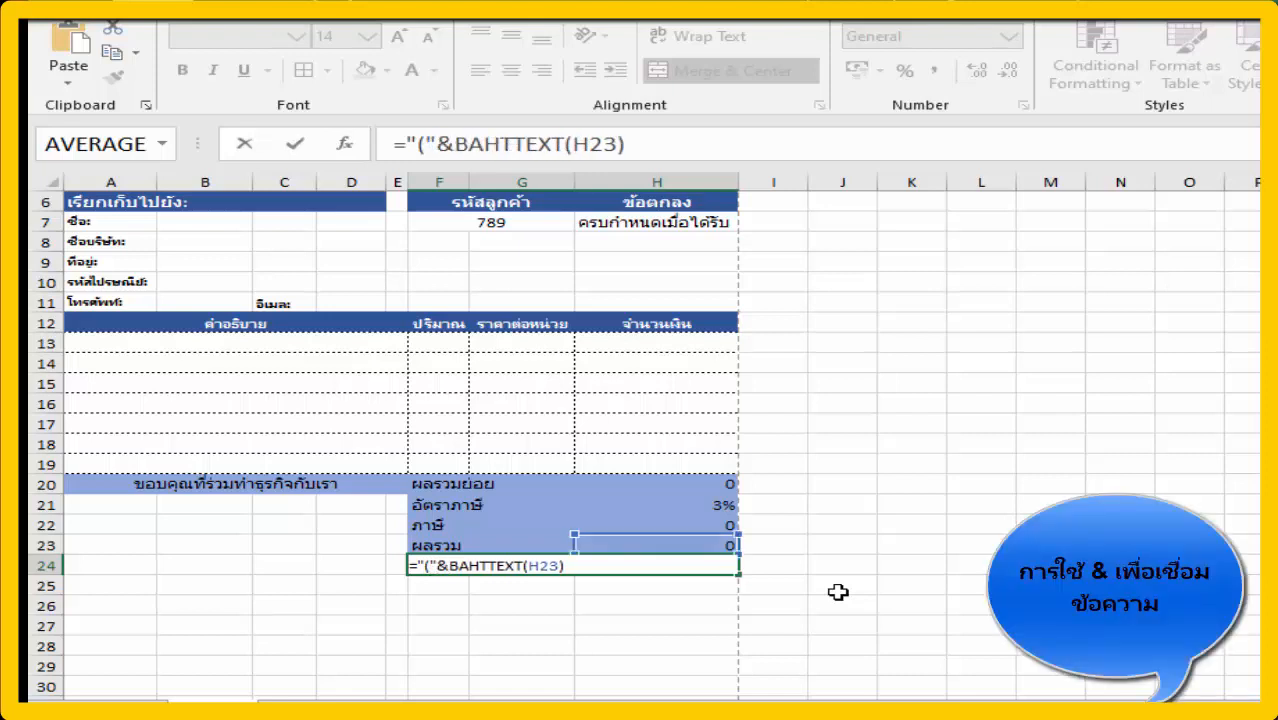
- Append &")" to the end of the F24 formula, completing it as ="("&BAHTTEXT(H23)&")"
key("Right")
key("Right")
key("Right")
key("Right")
key("Right")
key("Right")
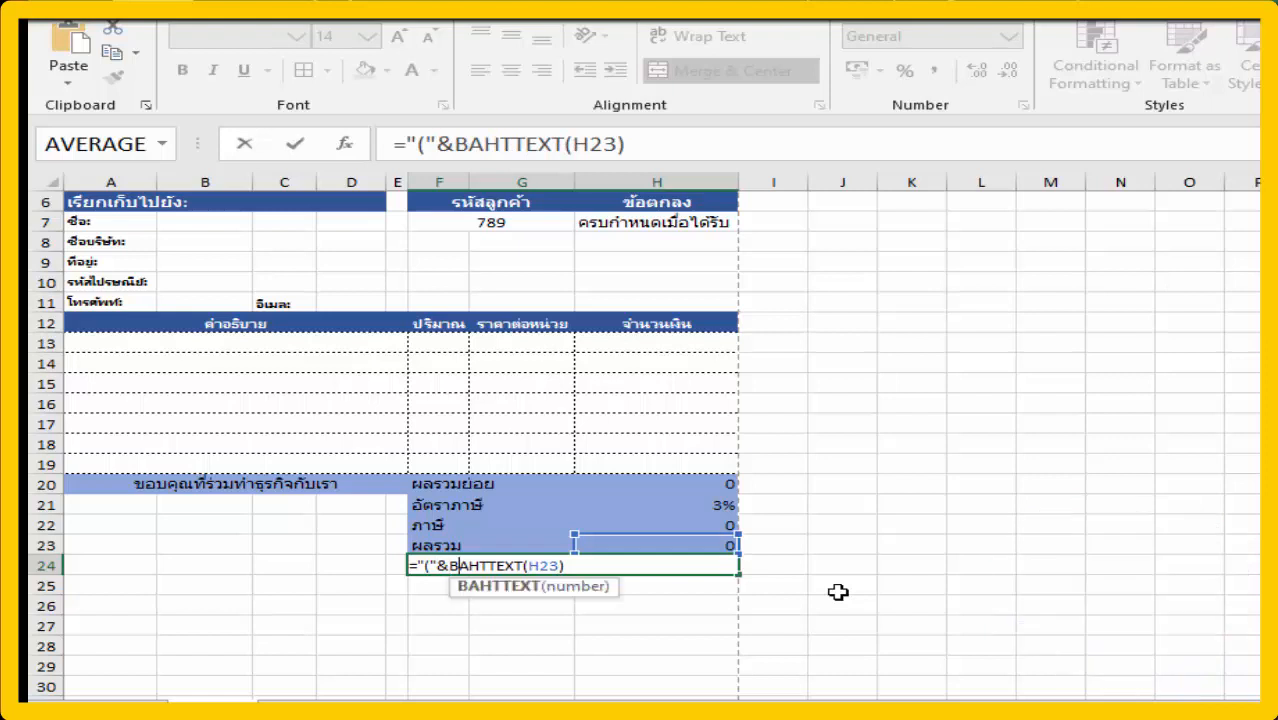
key("Right")
key("Right")
key("Right")
key("Right")
key("Right")
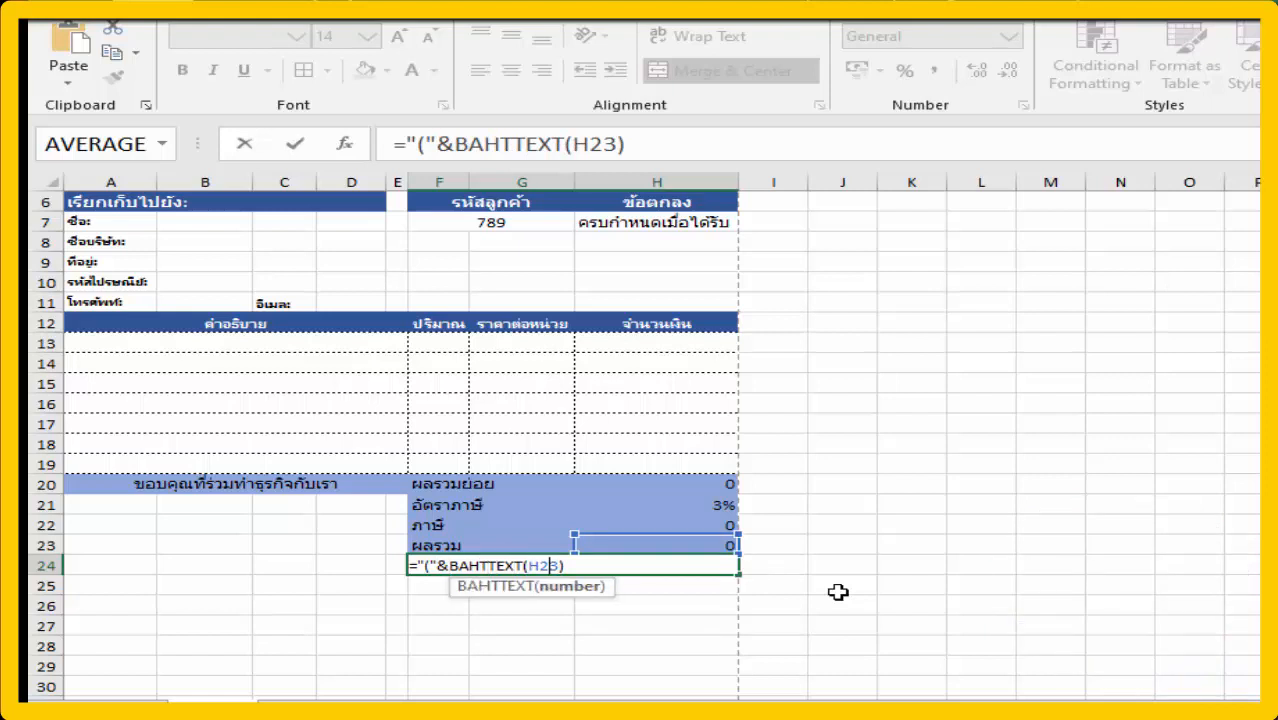
key("Right")
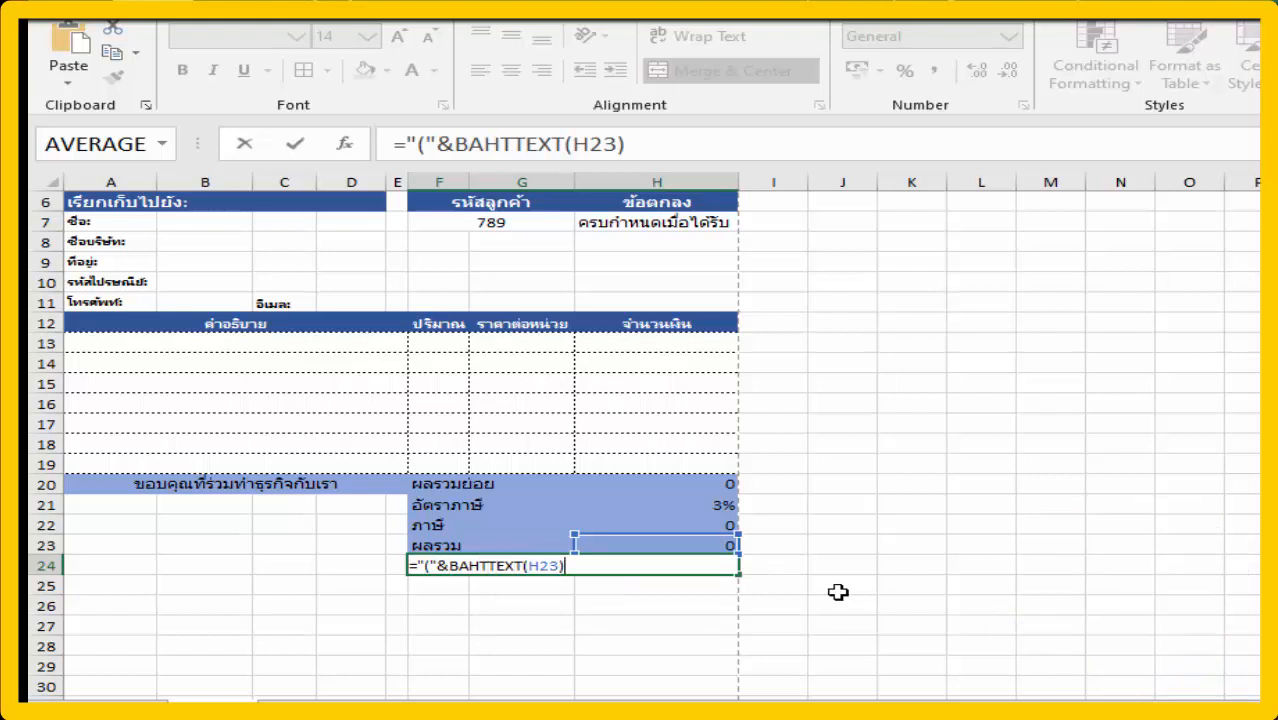
type("&\")")
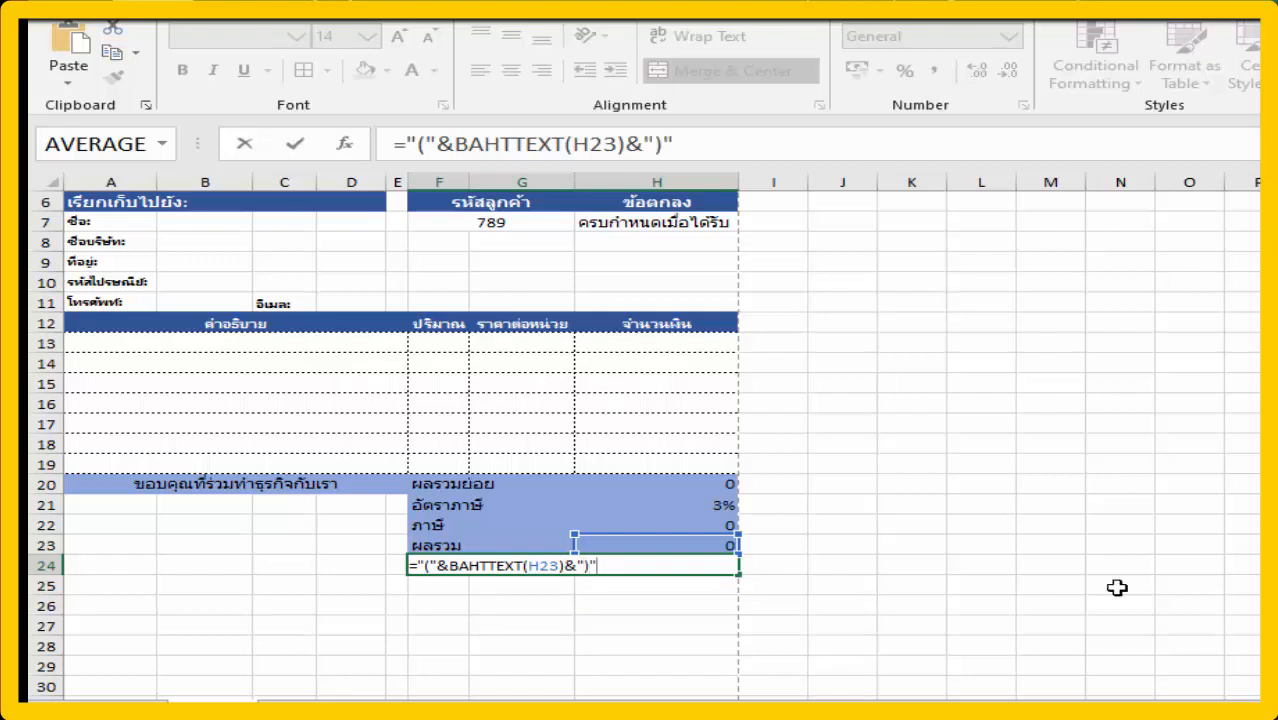
key("Return")
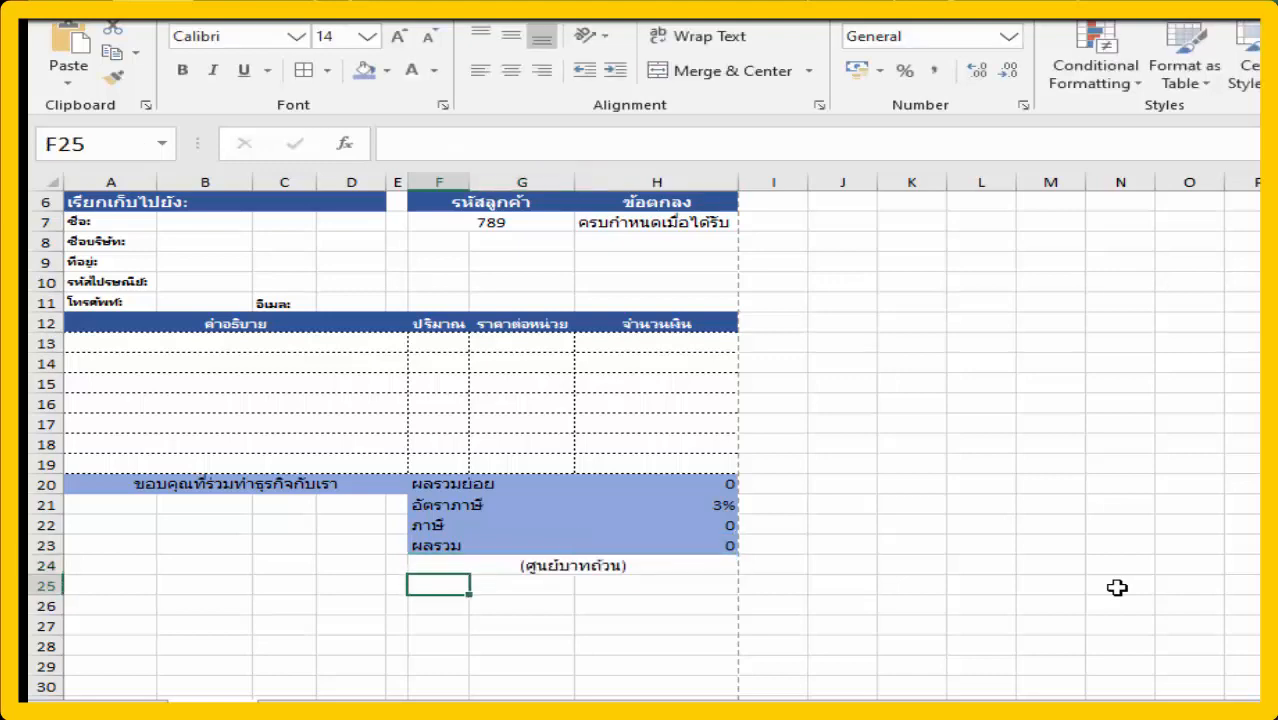
- Fill the first item row 13 with the description ค่าบริการ:, quantity 1 and unit price 500
scroll(1117, 588, "up", 2)
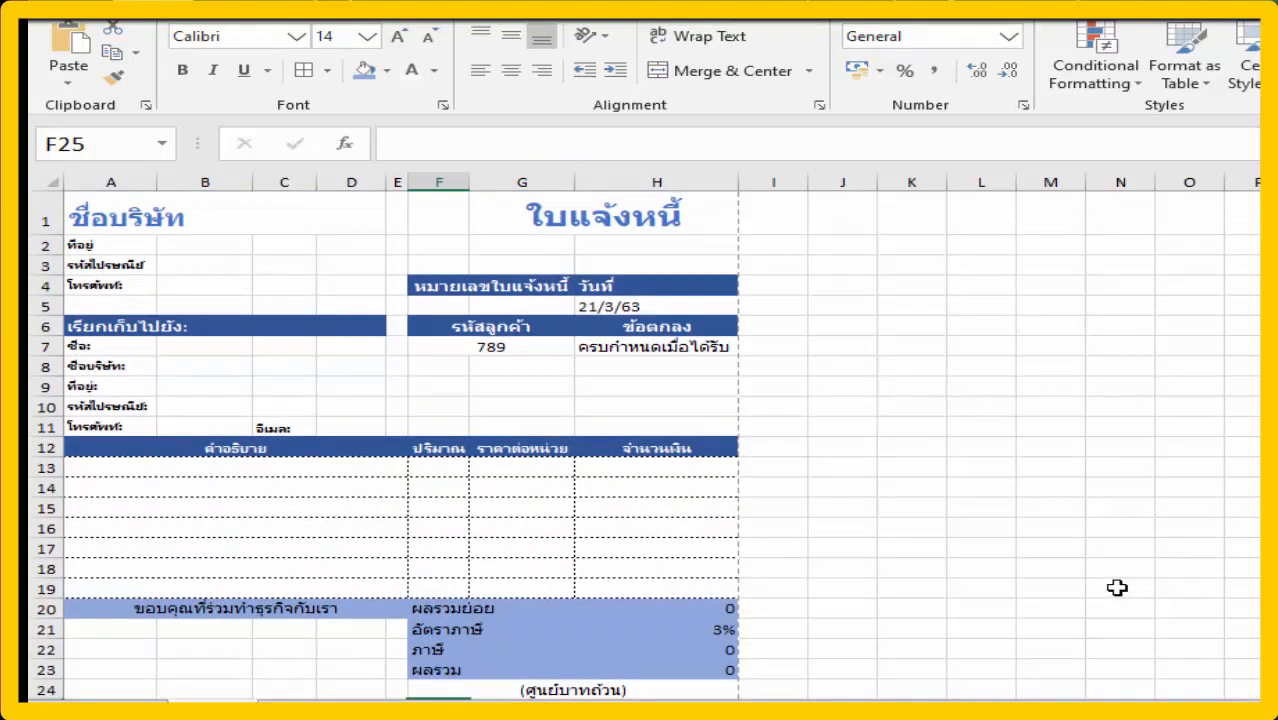
left_click(296, 470)
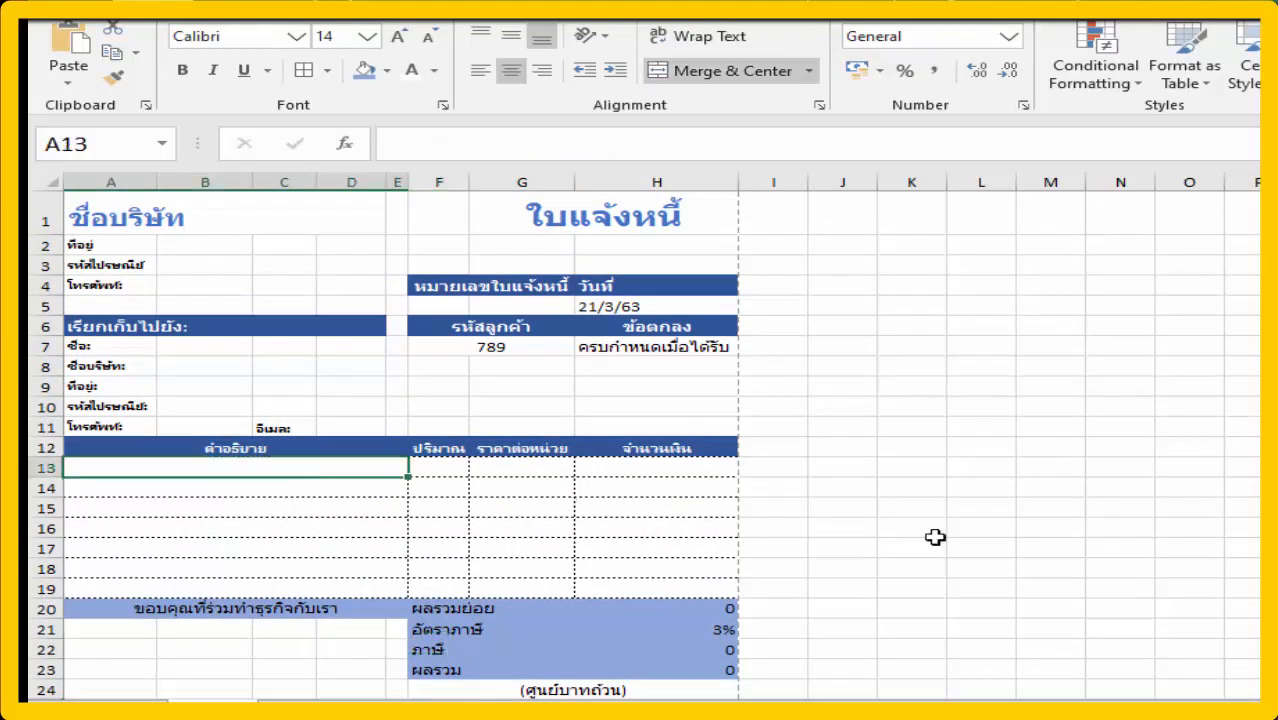
key("F2")
type("ค่าบริการ:")
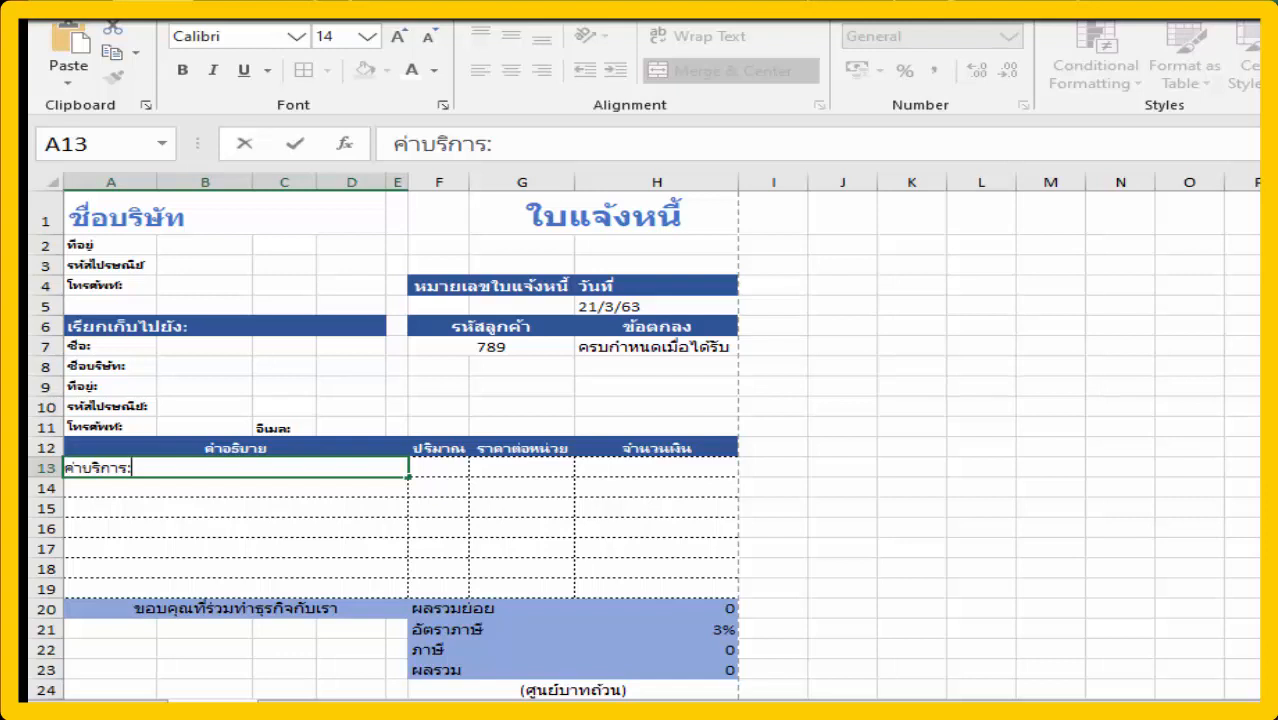
key("Tab")
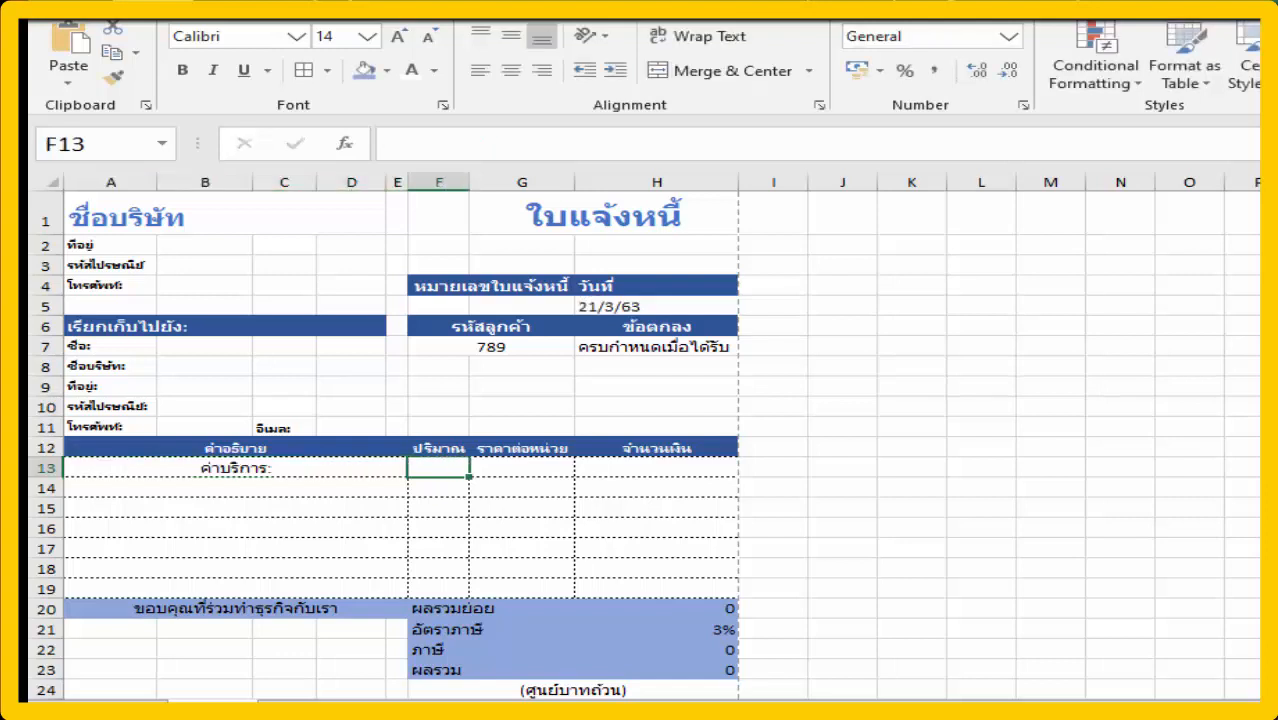
type("1")
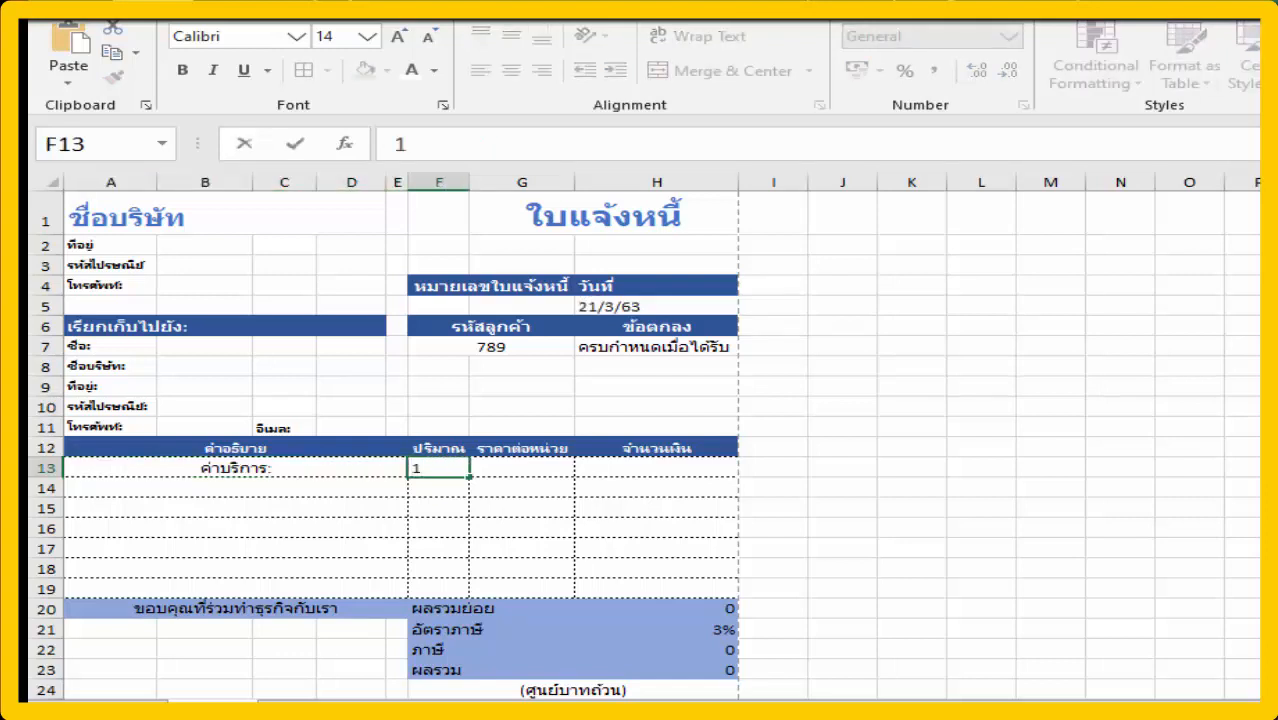
key("Tab")
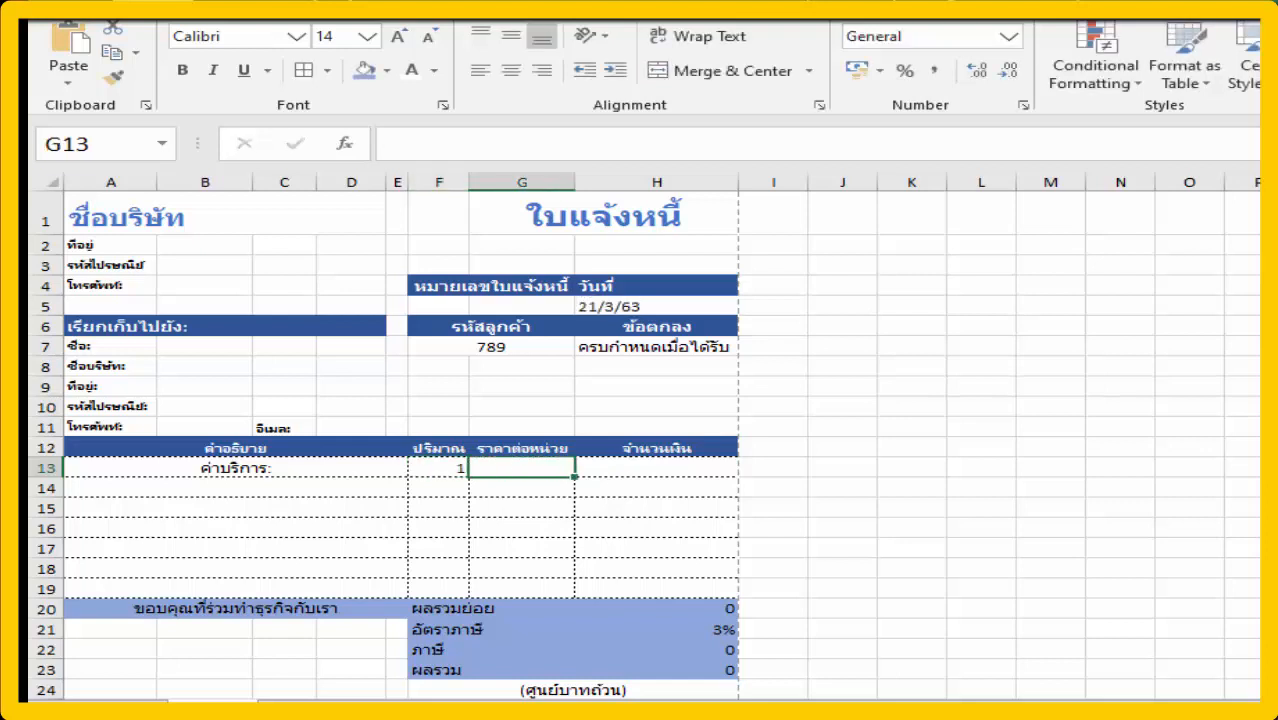
type("500")
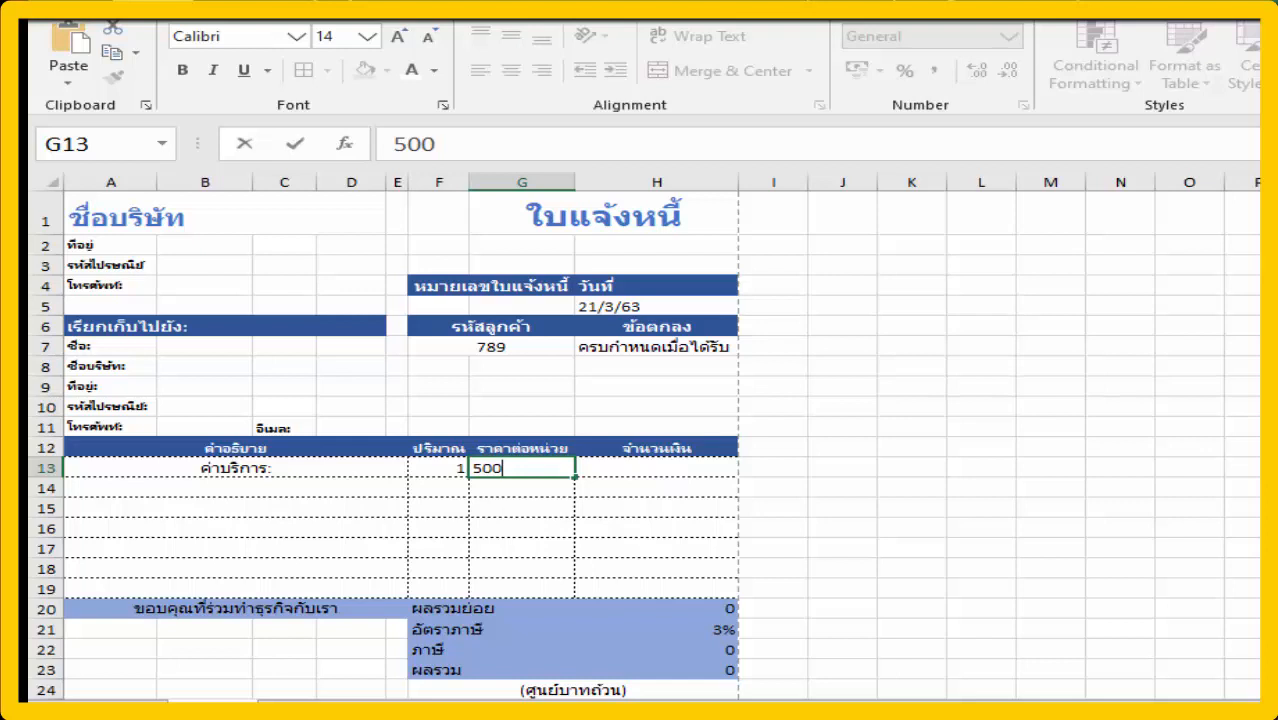
- Enter the amount formula =F13*G13 in H13, multiplying the quantity by the unit price
key("Tab")
type("=")
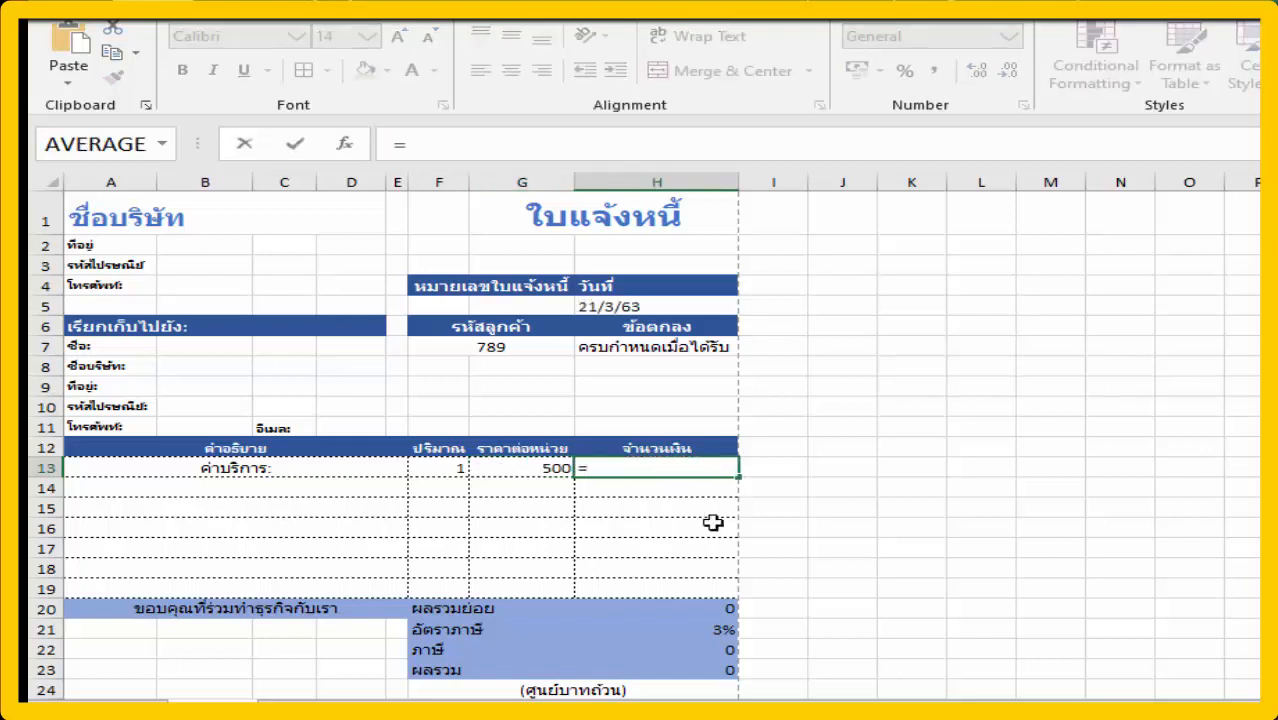
left_click(440, 468)
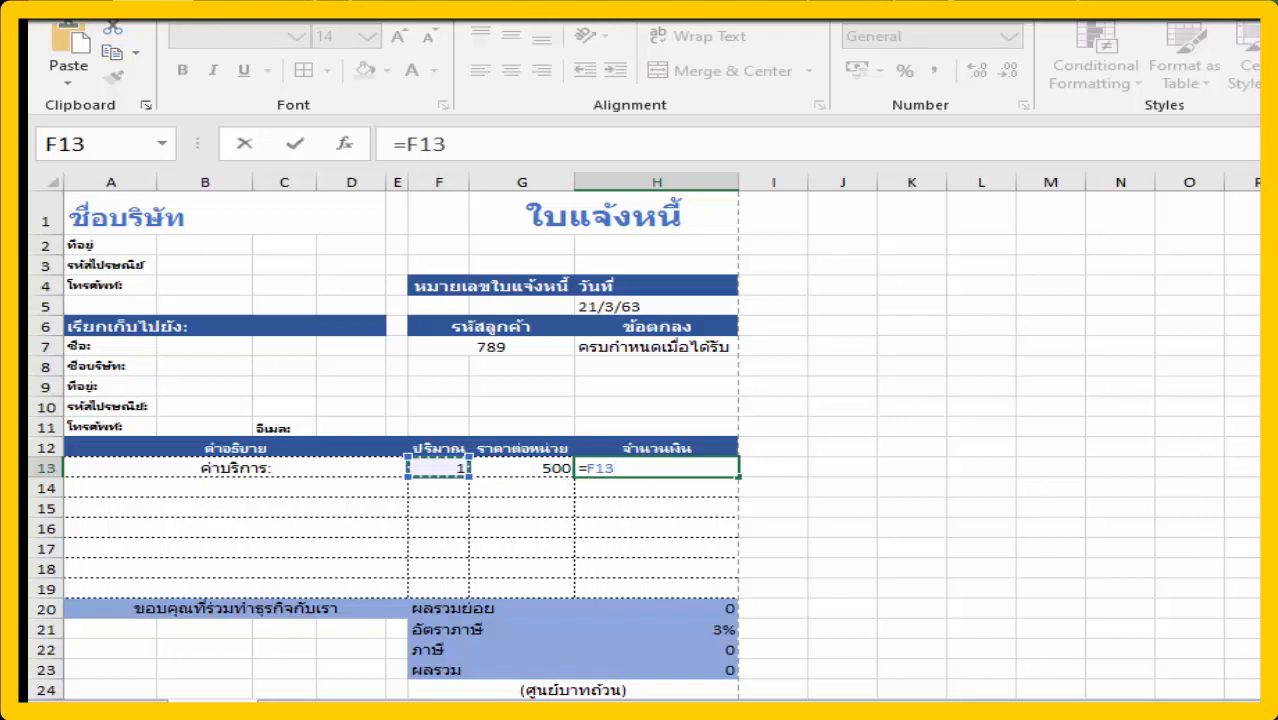
type("*")
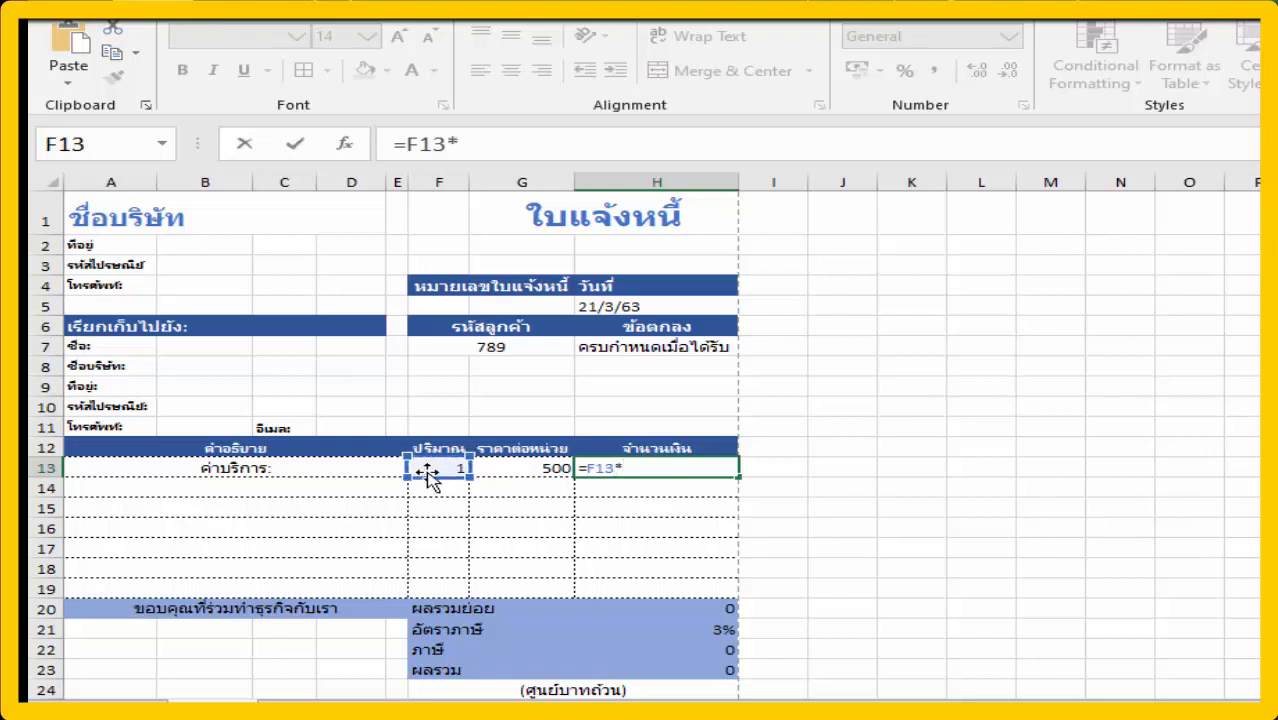
left_click(553, 468)
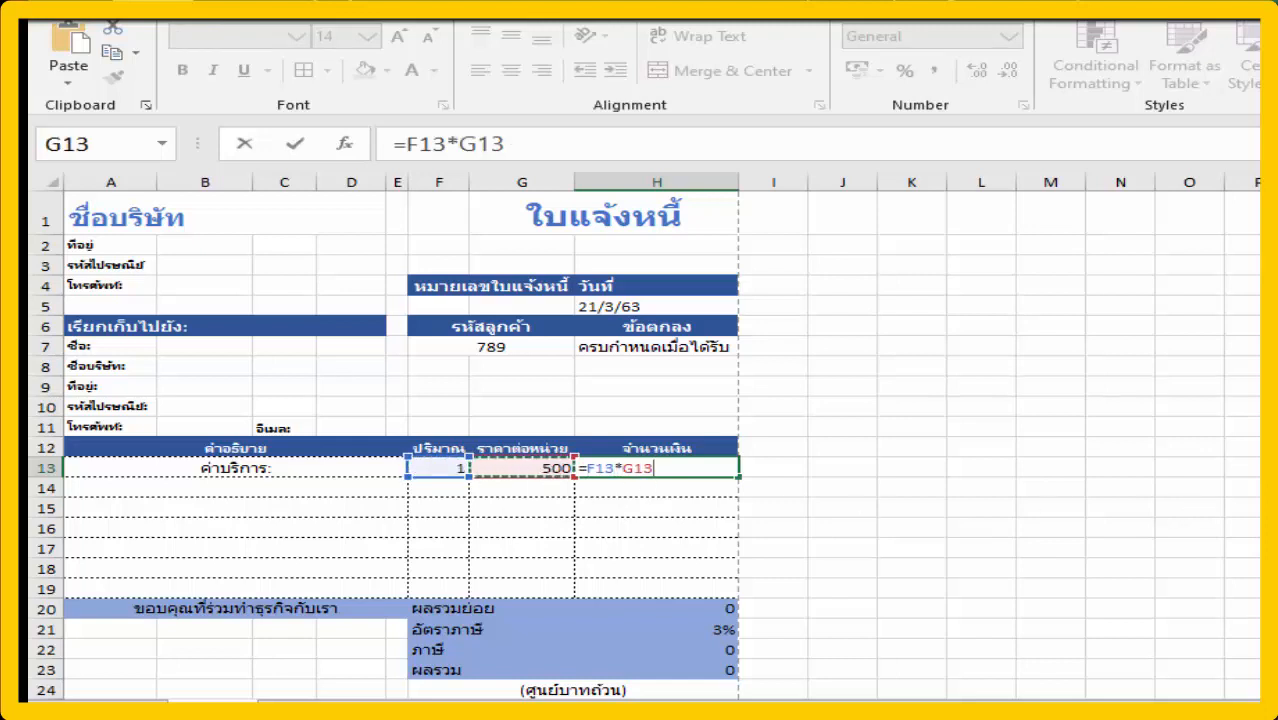
key("Return")
- Fill item row 14 with the description แรงงาน: 5 ชั่วโมงที่ ฿300/ ชั่วโมง, quantity 5 and unit price 300
key("F2")
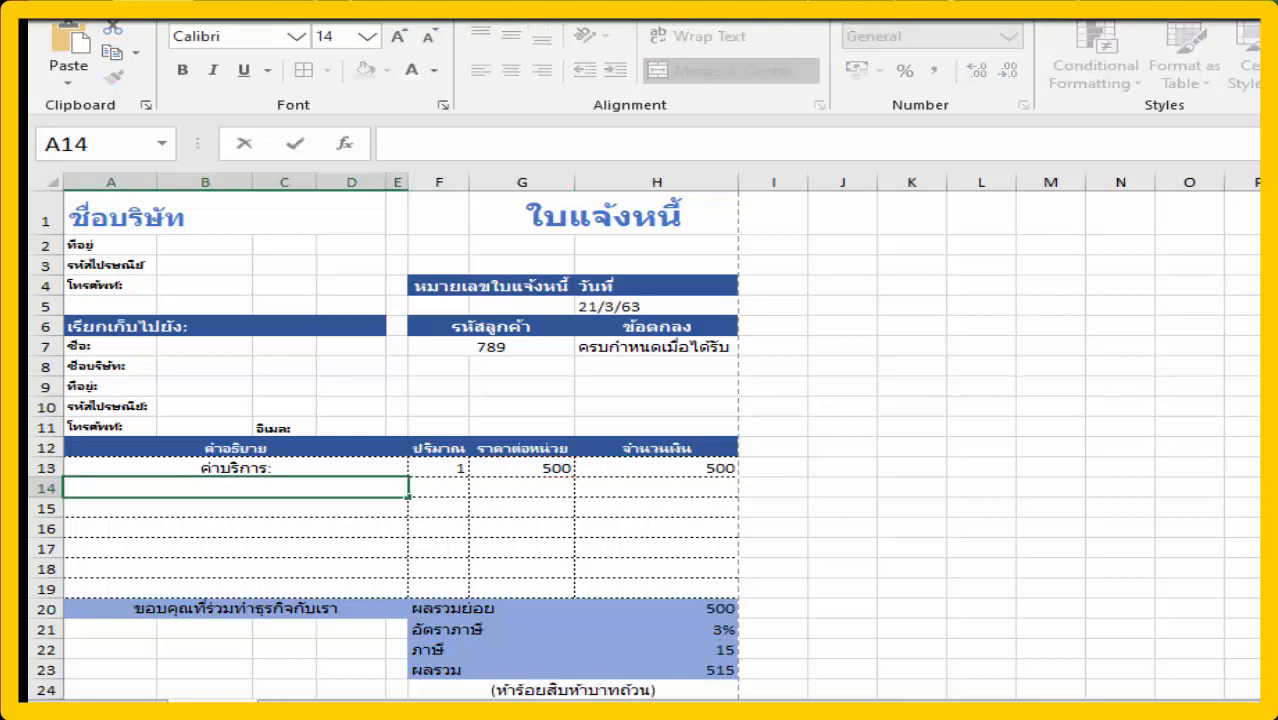
key("ctrl+v")
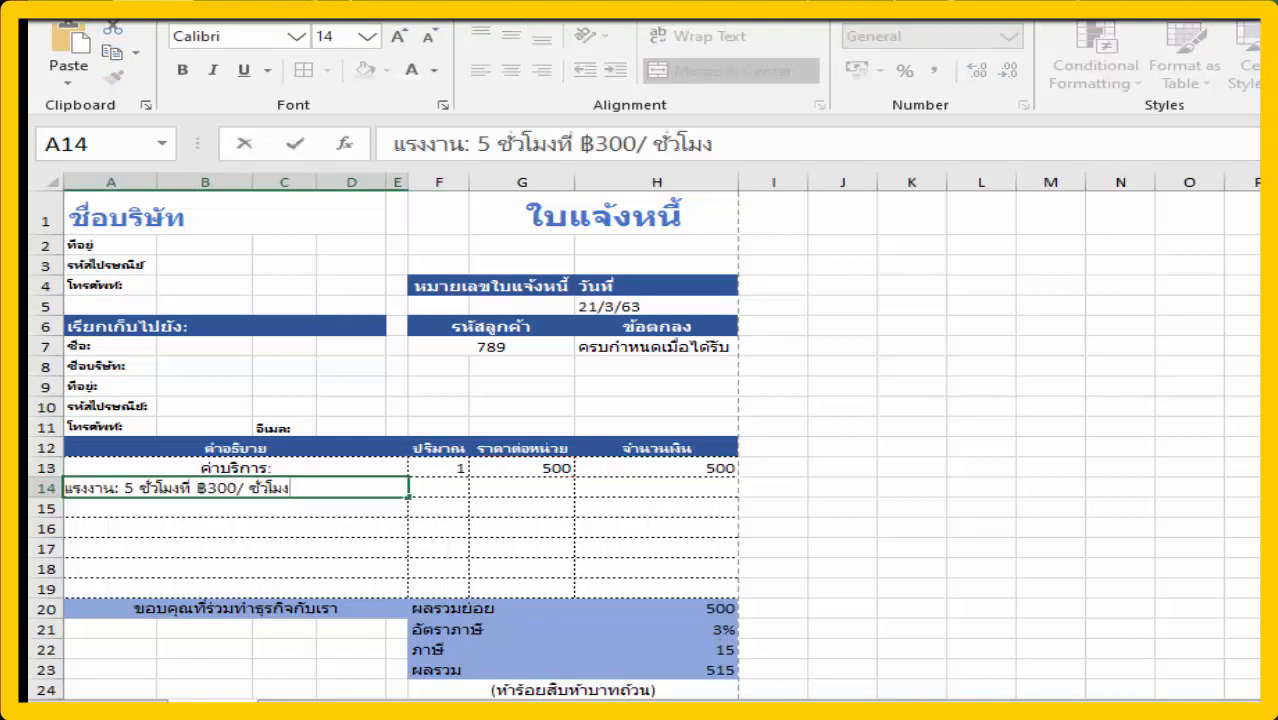
key("Tab")
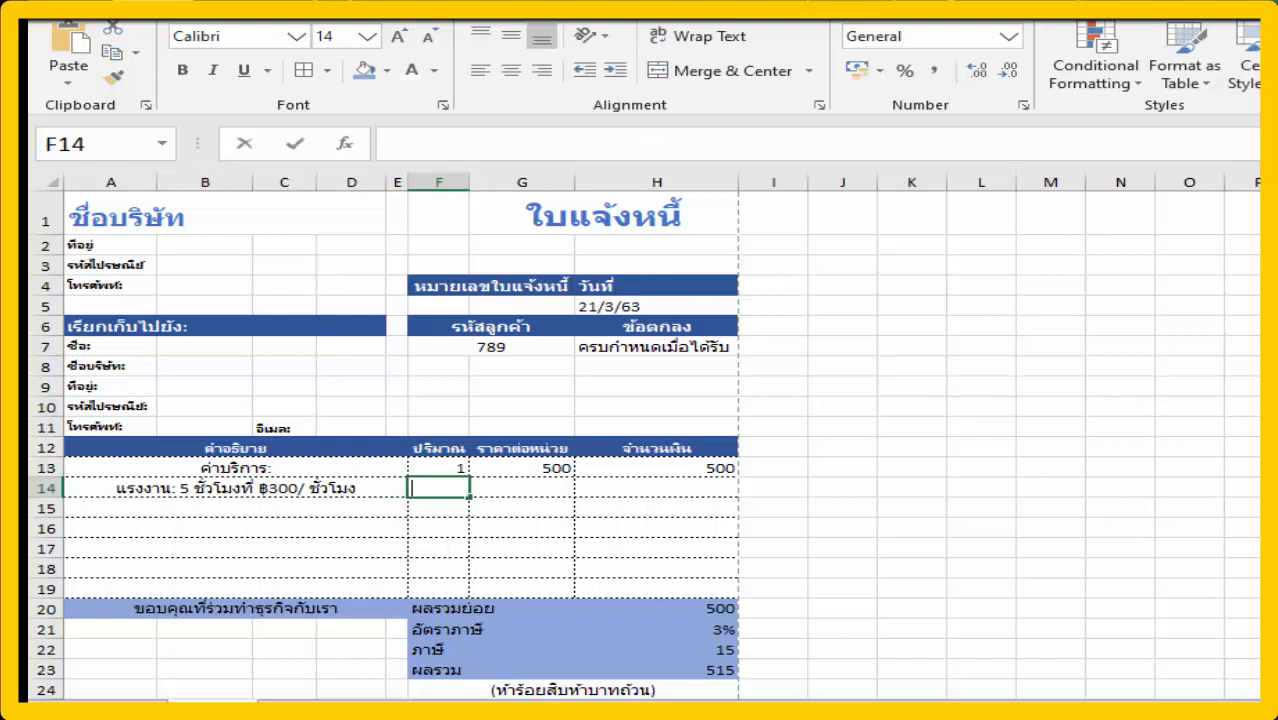
type("5")
key("Tab")
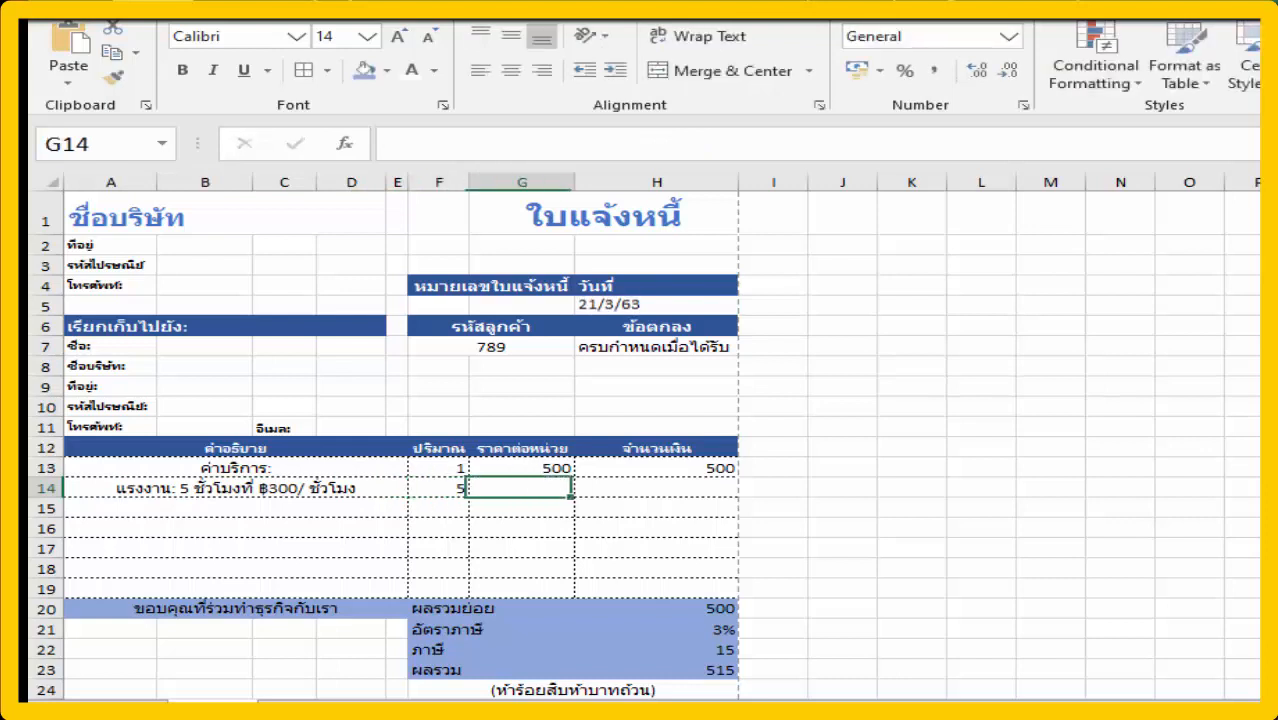
type("300")
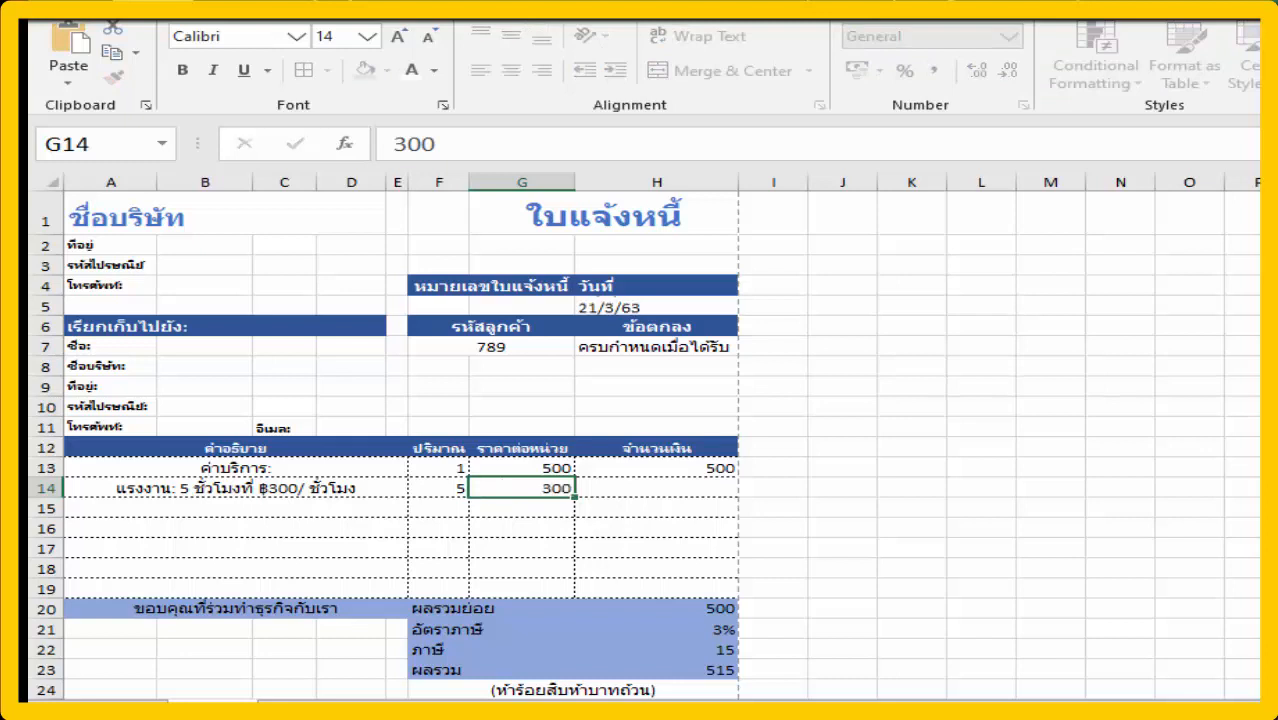
- Enter the amount formula =F14*G14 in H14, multiplying the quantity by the unit price
key("Tab")
type("=")
left_click(455, 490)
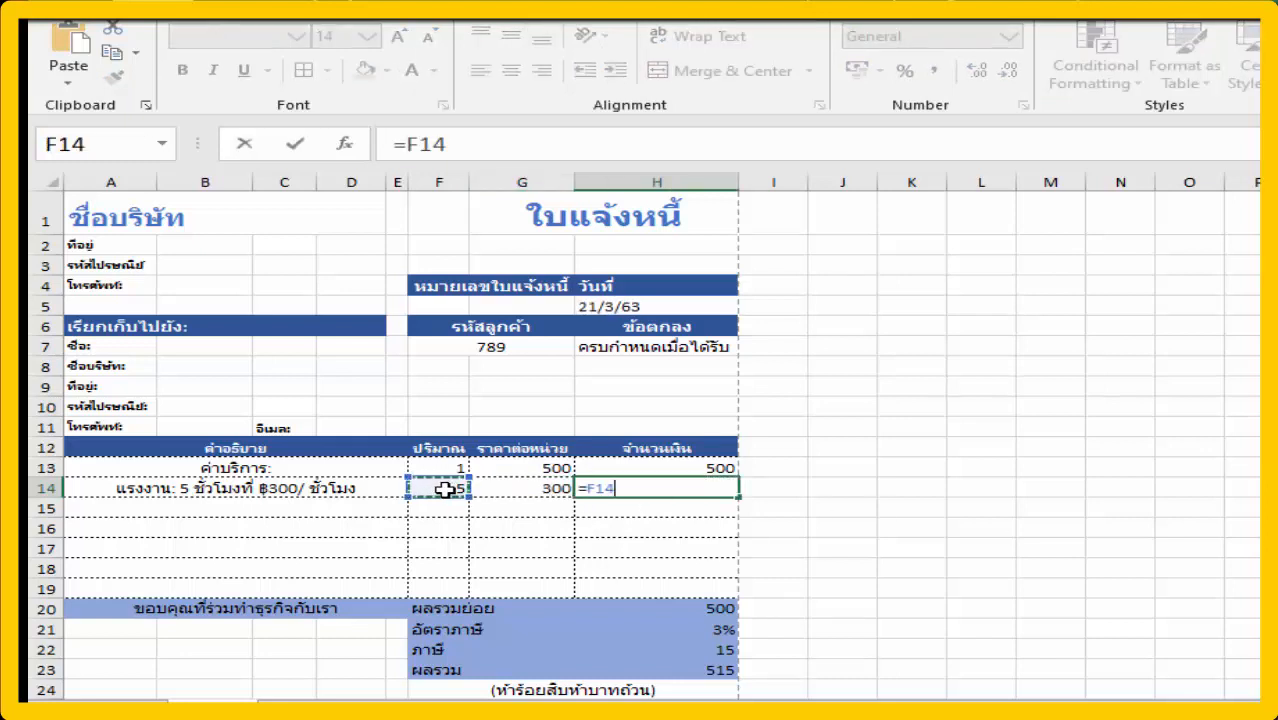
type("*")
left_click(521, 485)
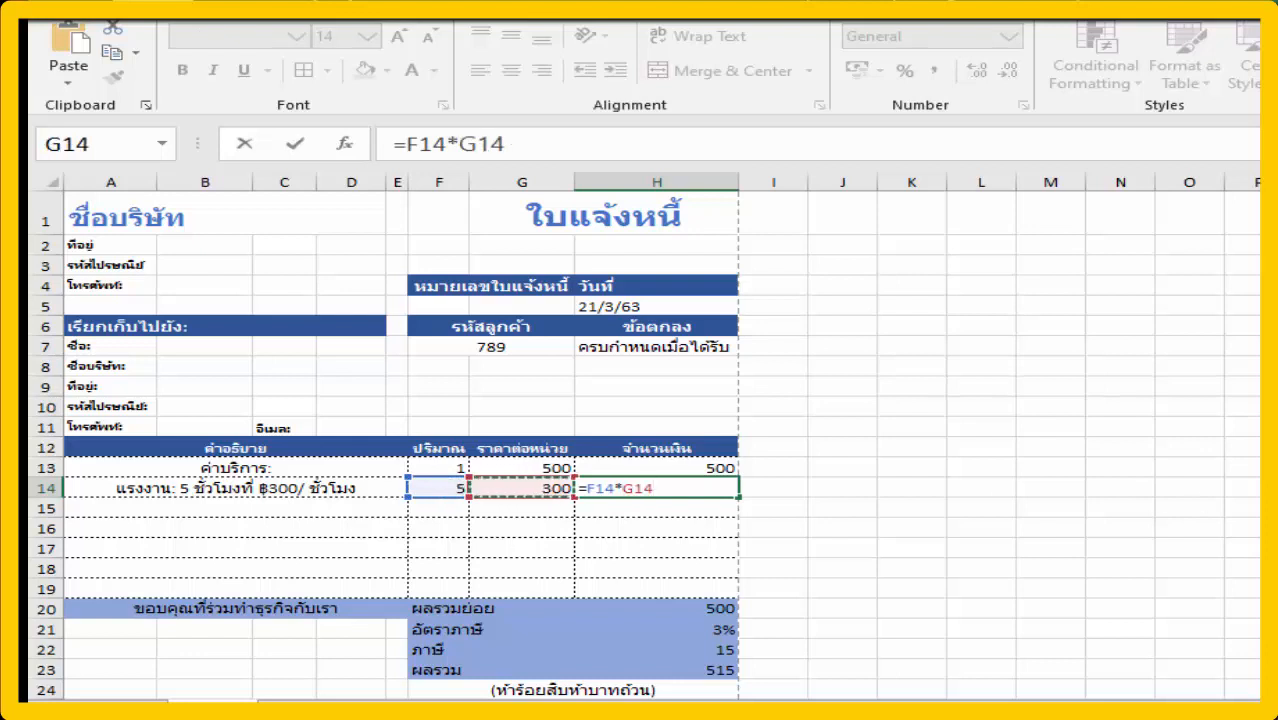
key("Return")
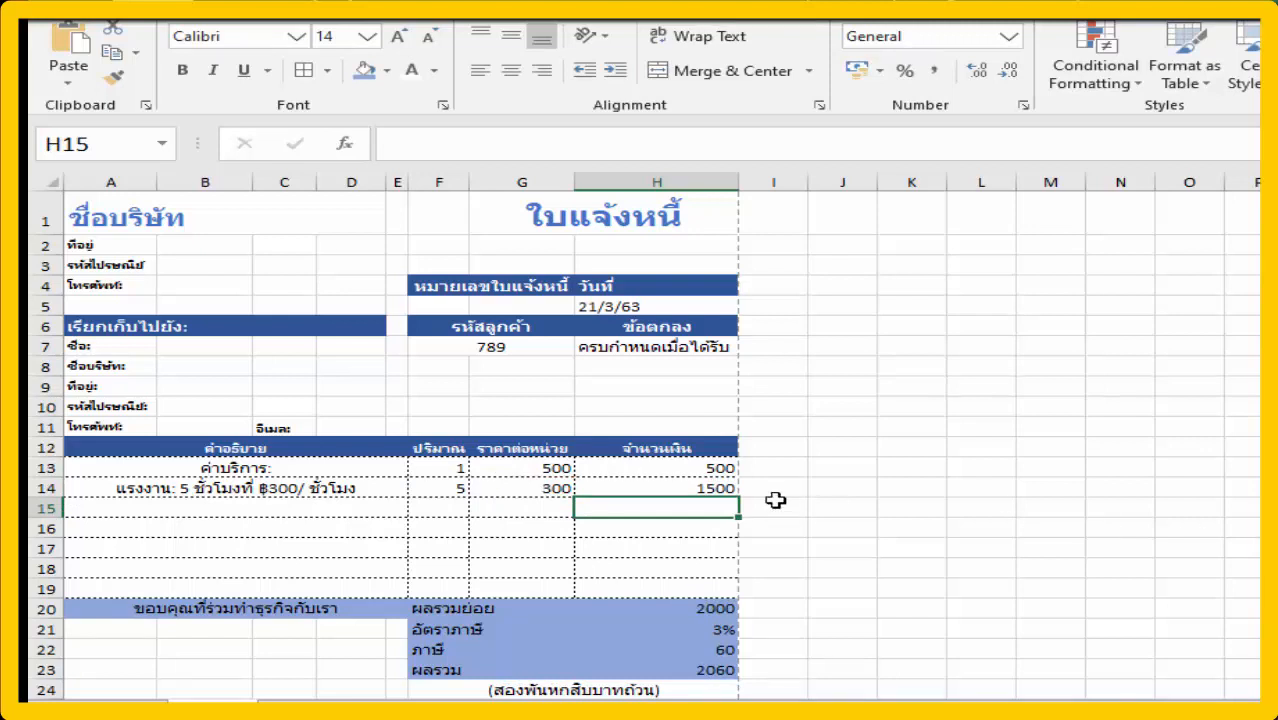
- Apply the comma number style to the amounts and totals in H13:H23
left_click(719, 467)
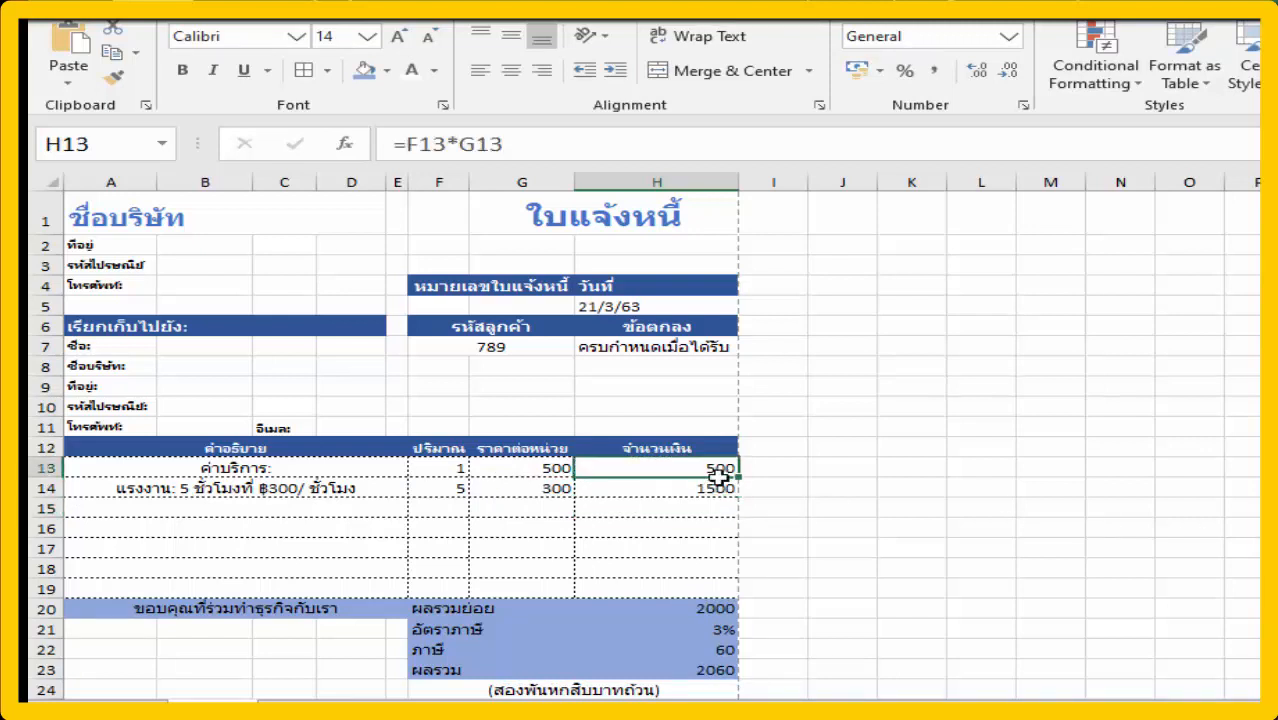
left_click_drag(719, 477, 712, 668)
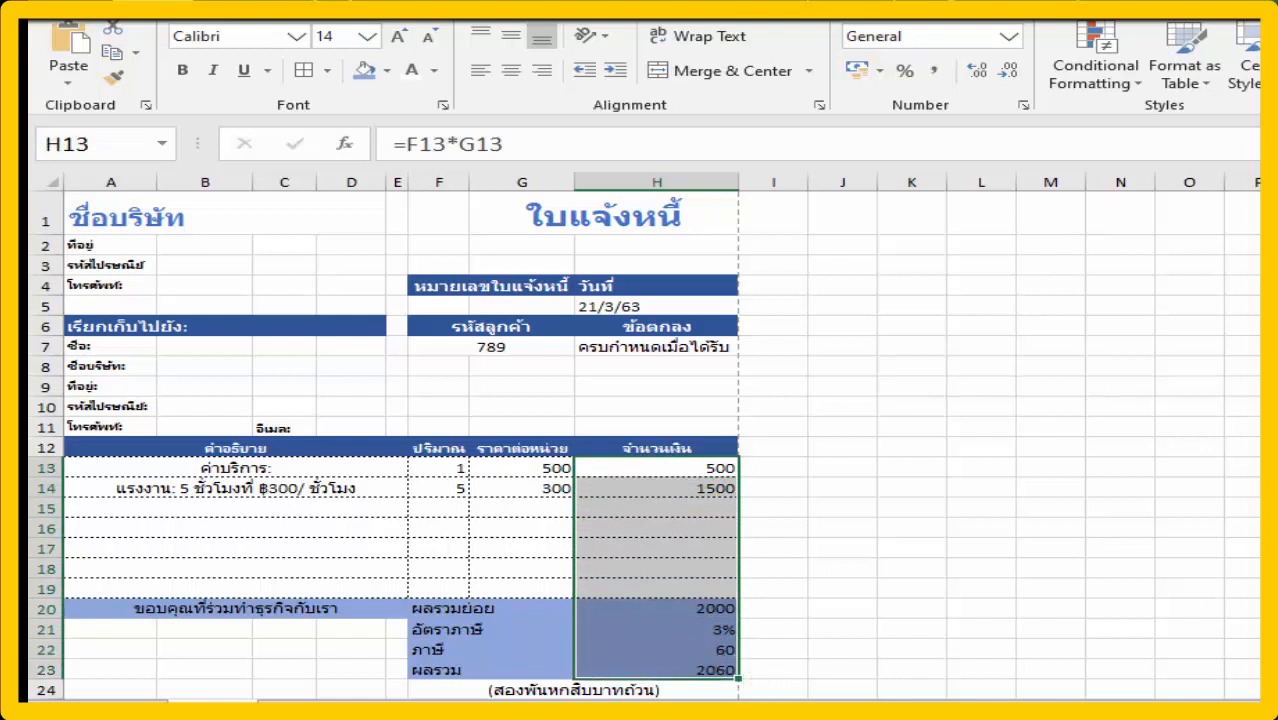
left_click(933, 70)
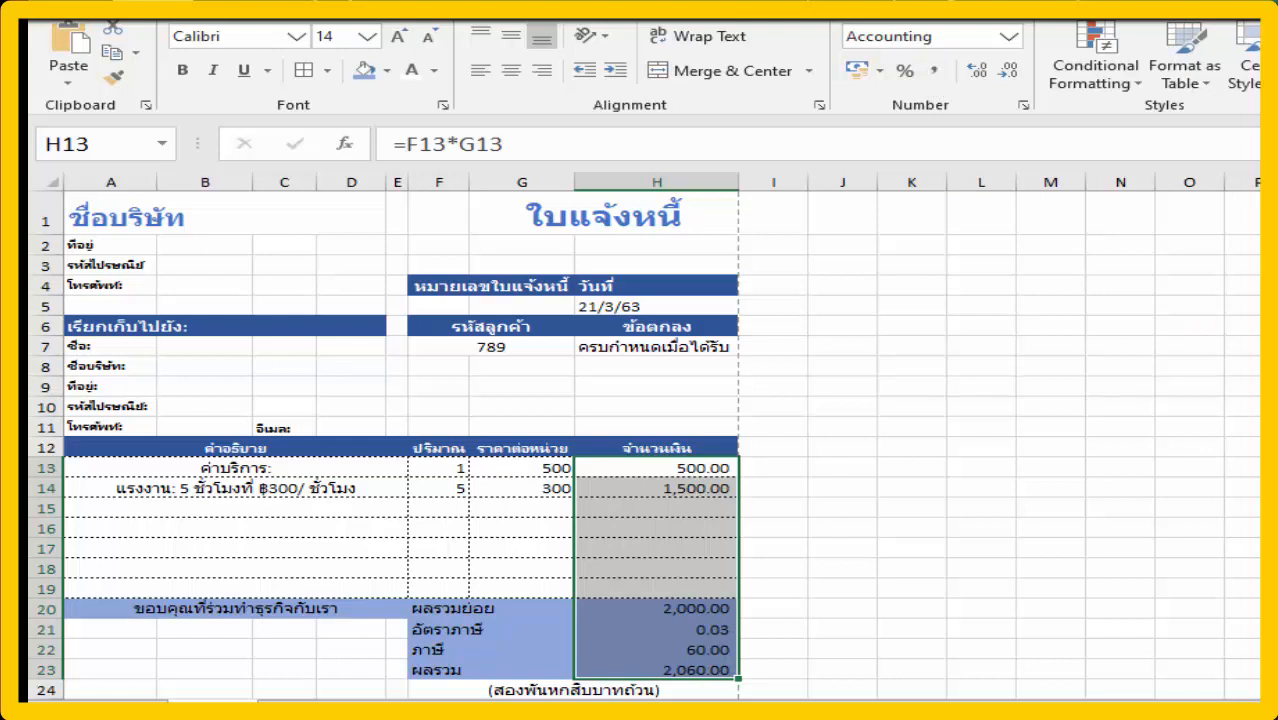
left_click(725, 220)
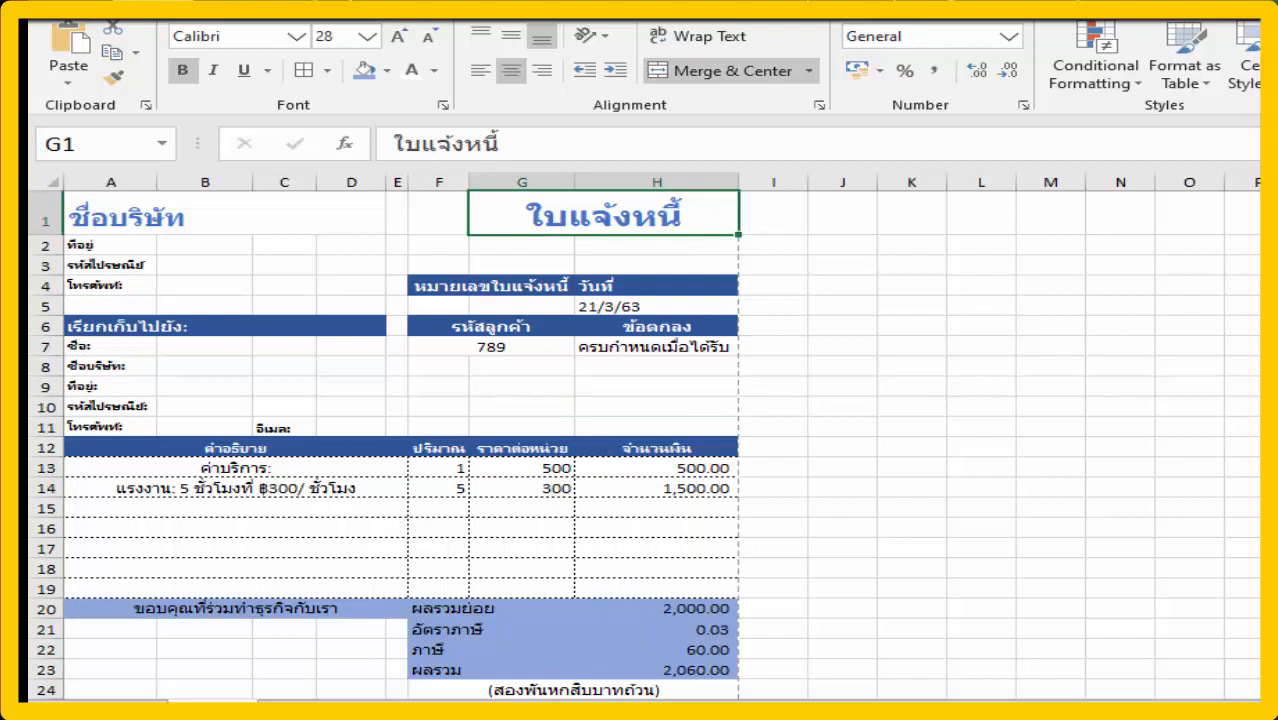
- Fill item row 15 with the description ส่วนลด, quantity 1 and unit price -350
left_click(286, 511)
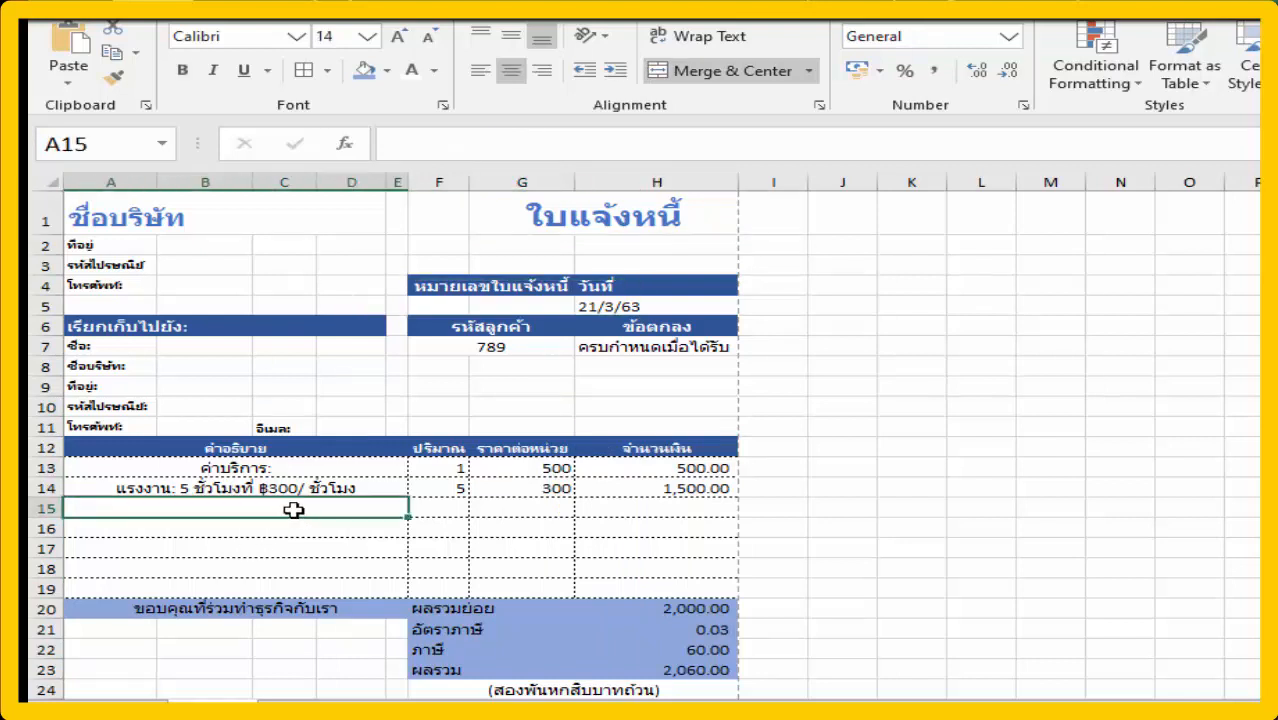
key("F2")
type("ส่วนลด")
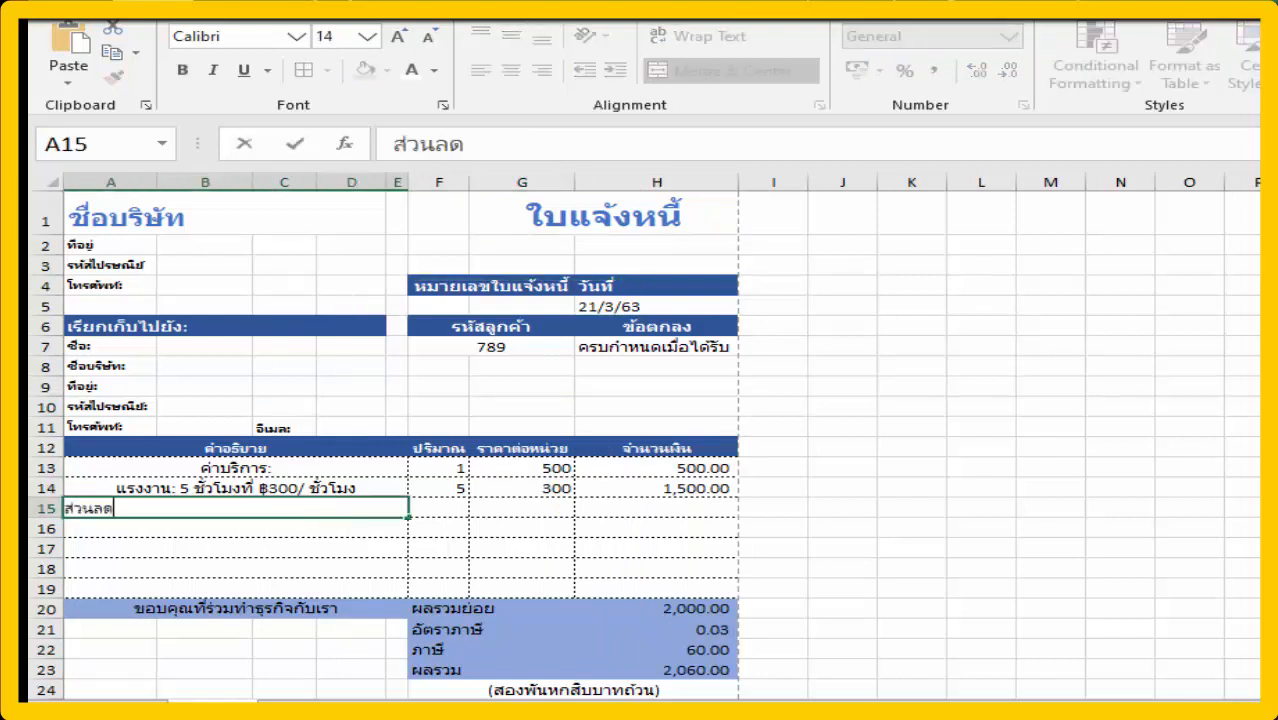
key("Tab")
type("1")
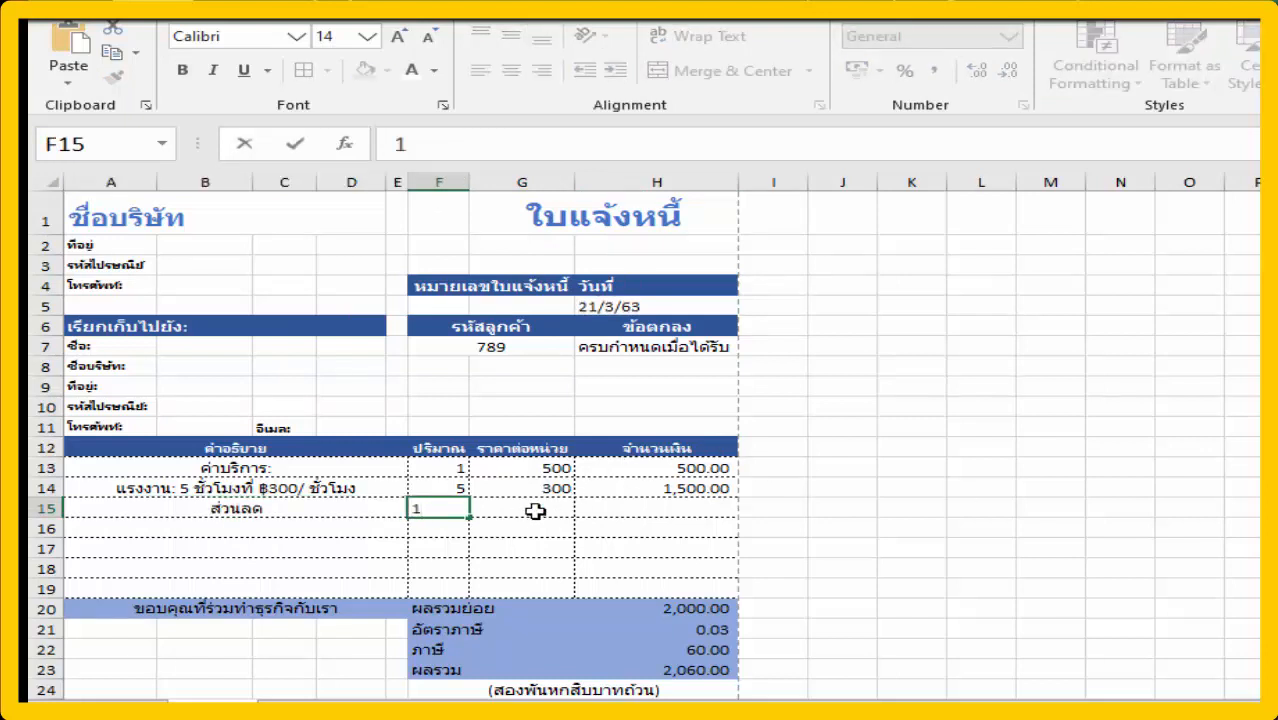
key("Tab")
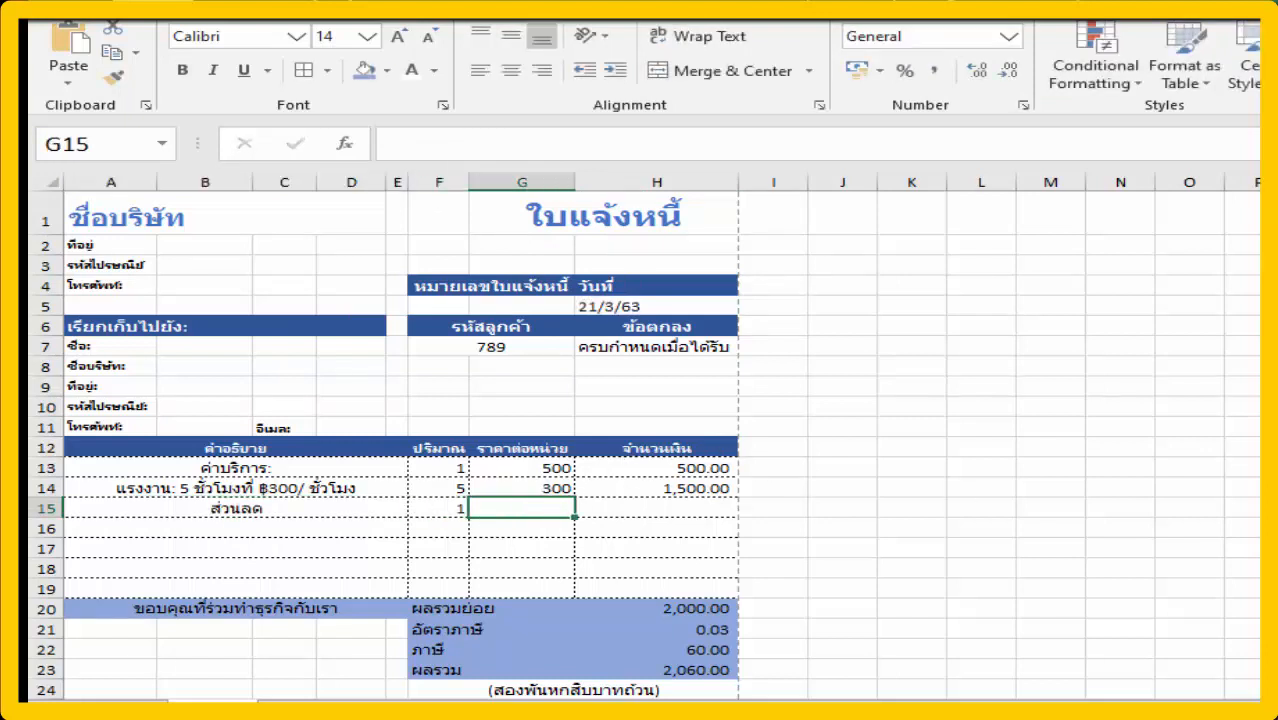
type("-350")
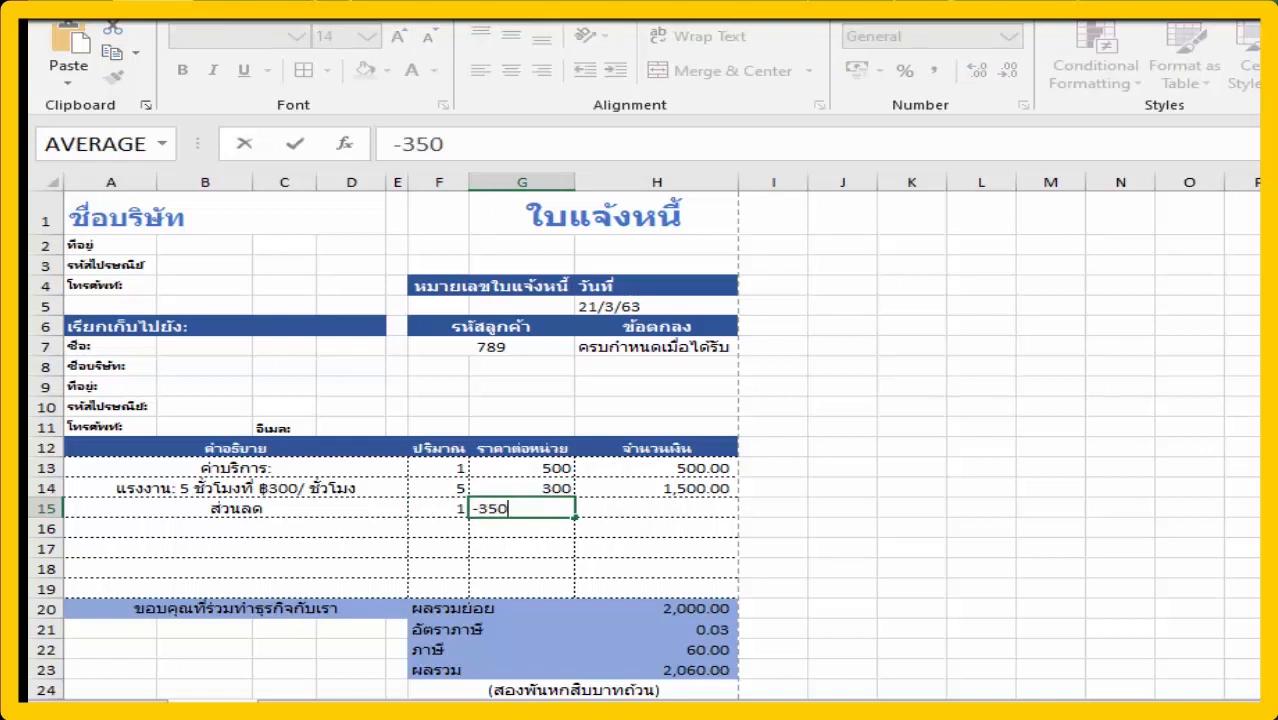
key("Tab")
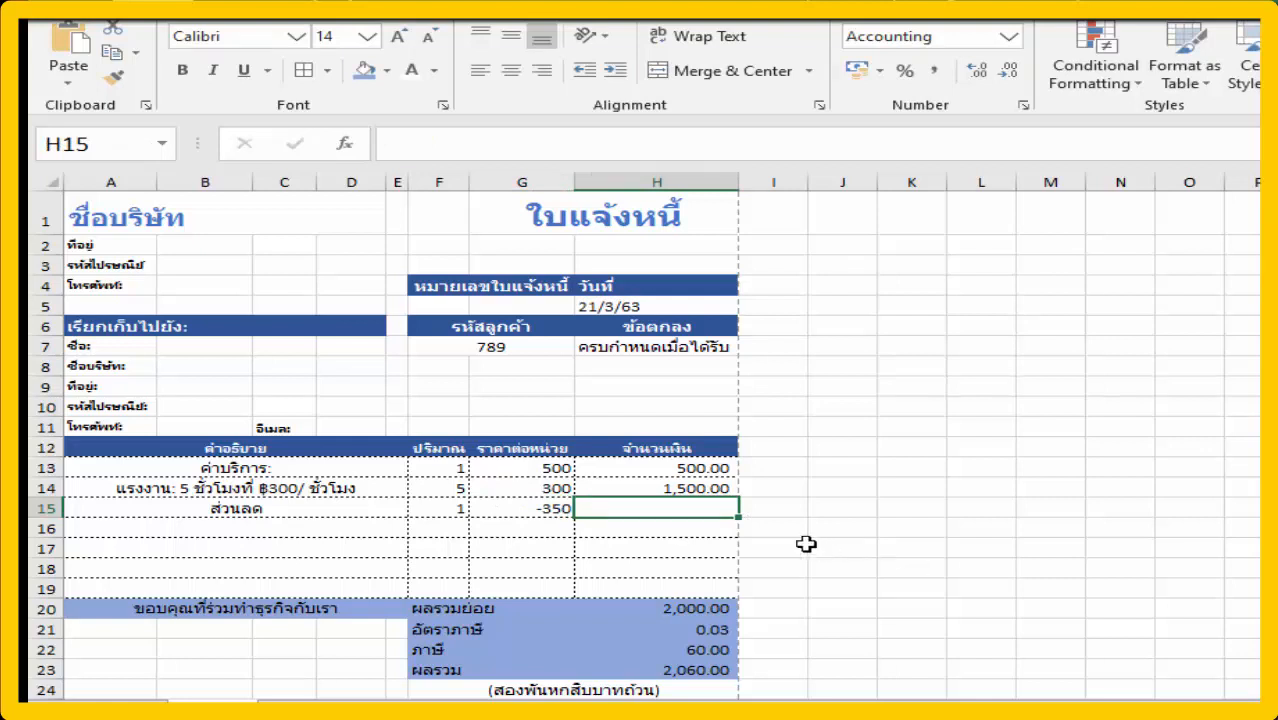
- Enter the amount formula =F15*G15 in H15 for the discount row
type("=")
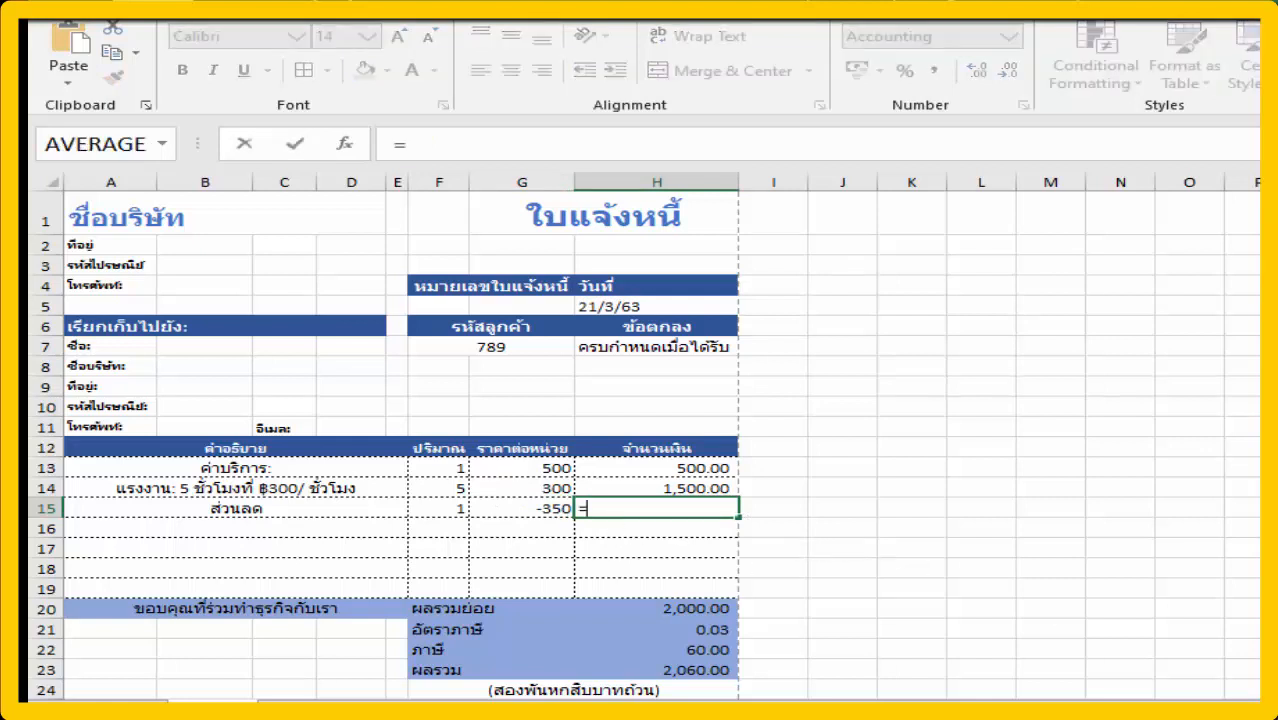
left_click(446, 506)
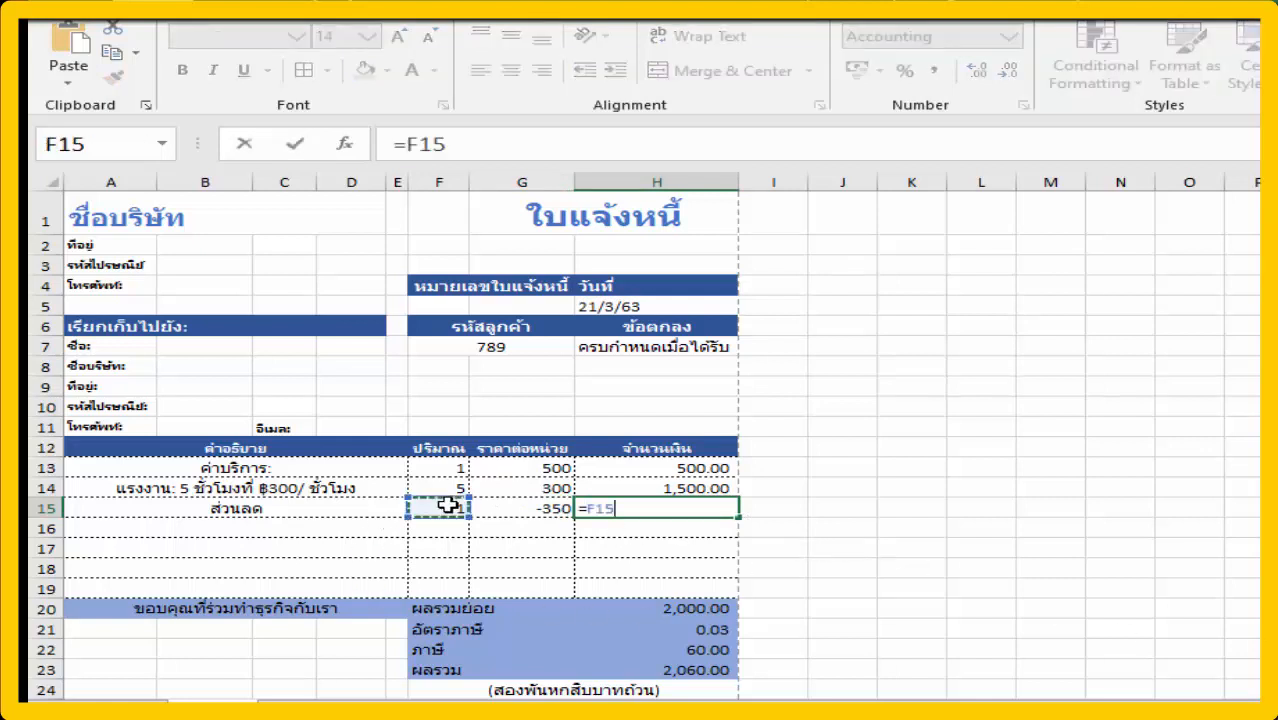
type("*")
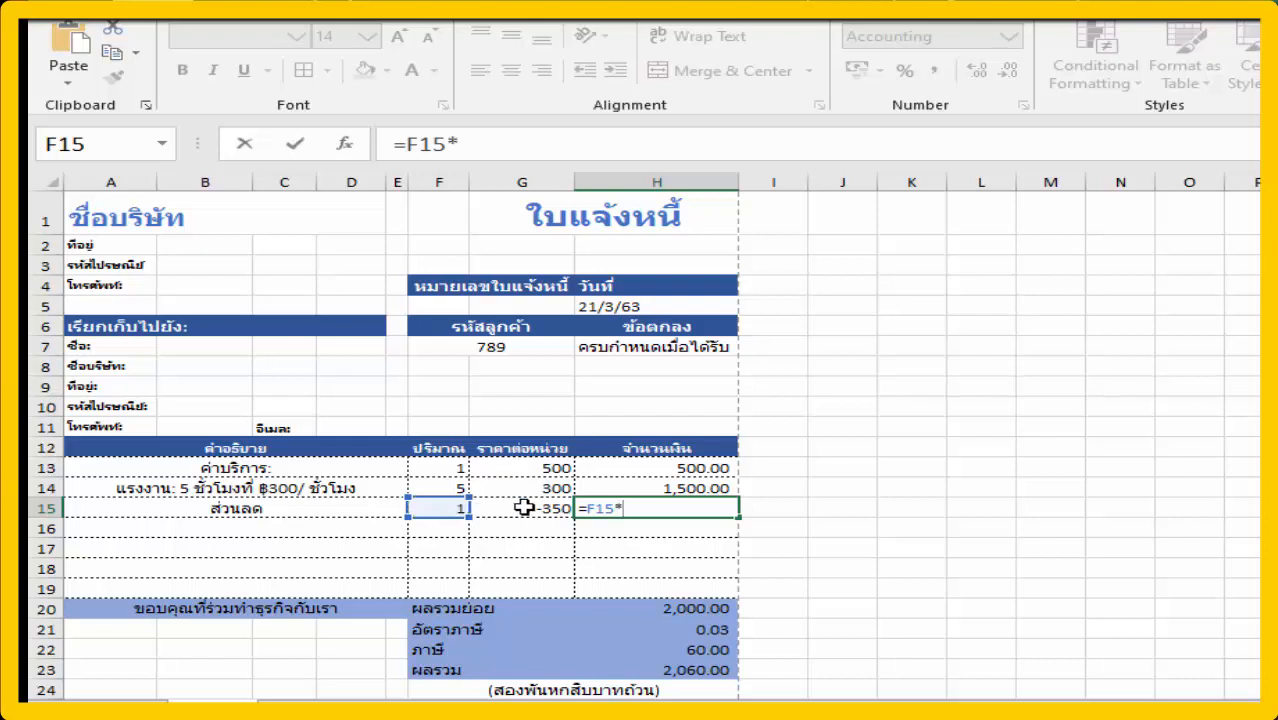
left_click(528, 507)
key("Return")
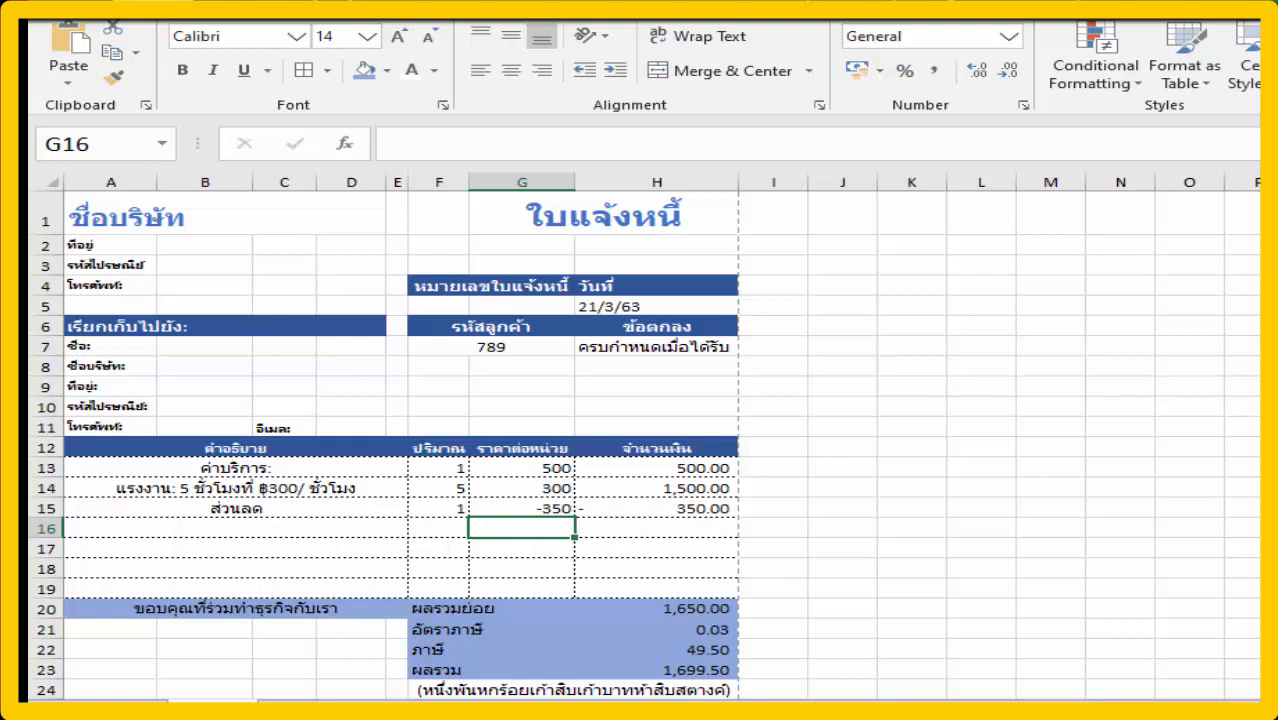
left_click(603, 512)
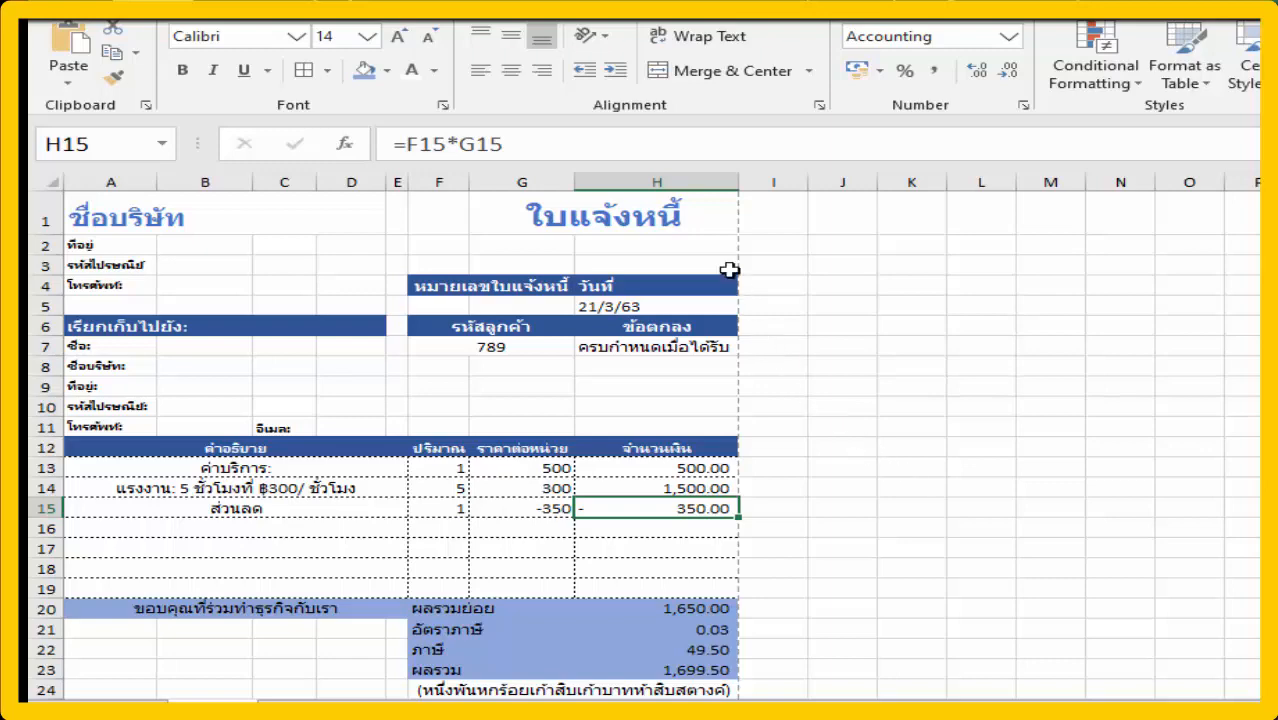
- Open the print settings and preview for the invoice sheet
left_click(710, 220)
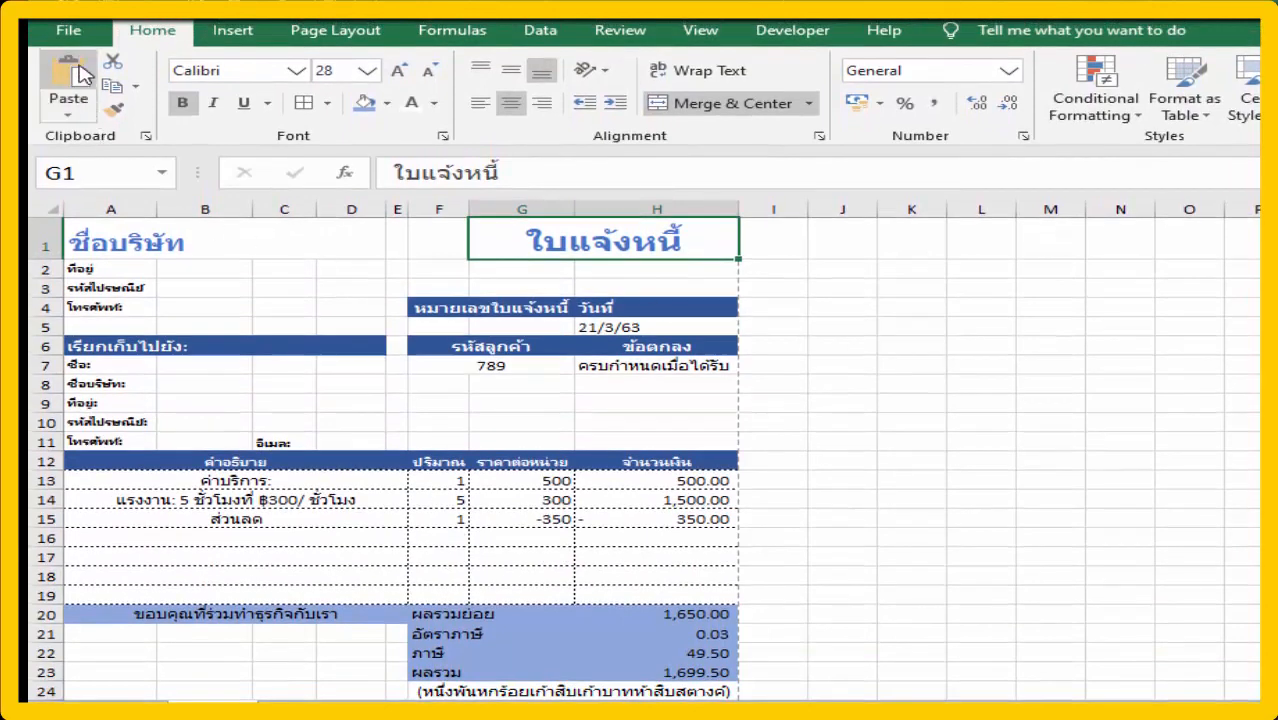
left_click(88, 31)
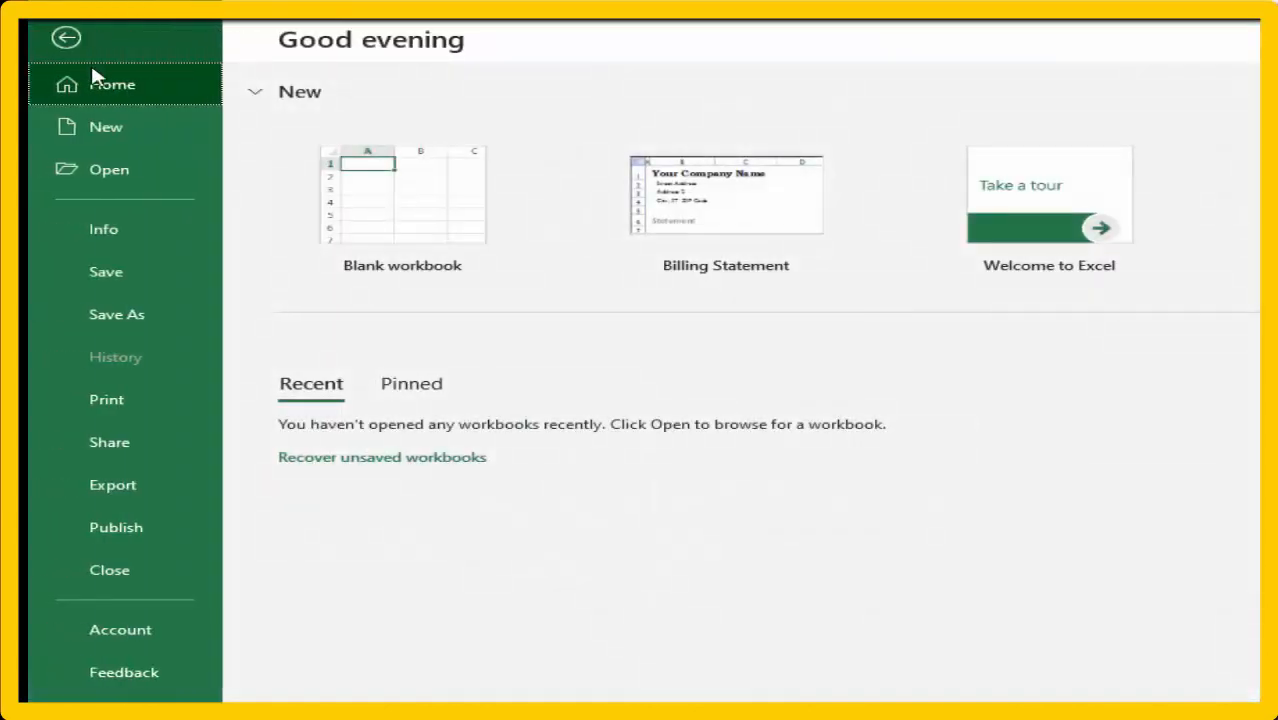
left_click(108, 396)
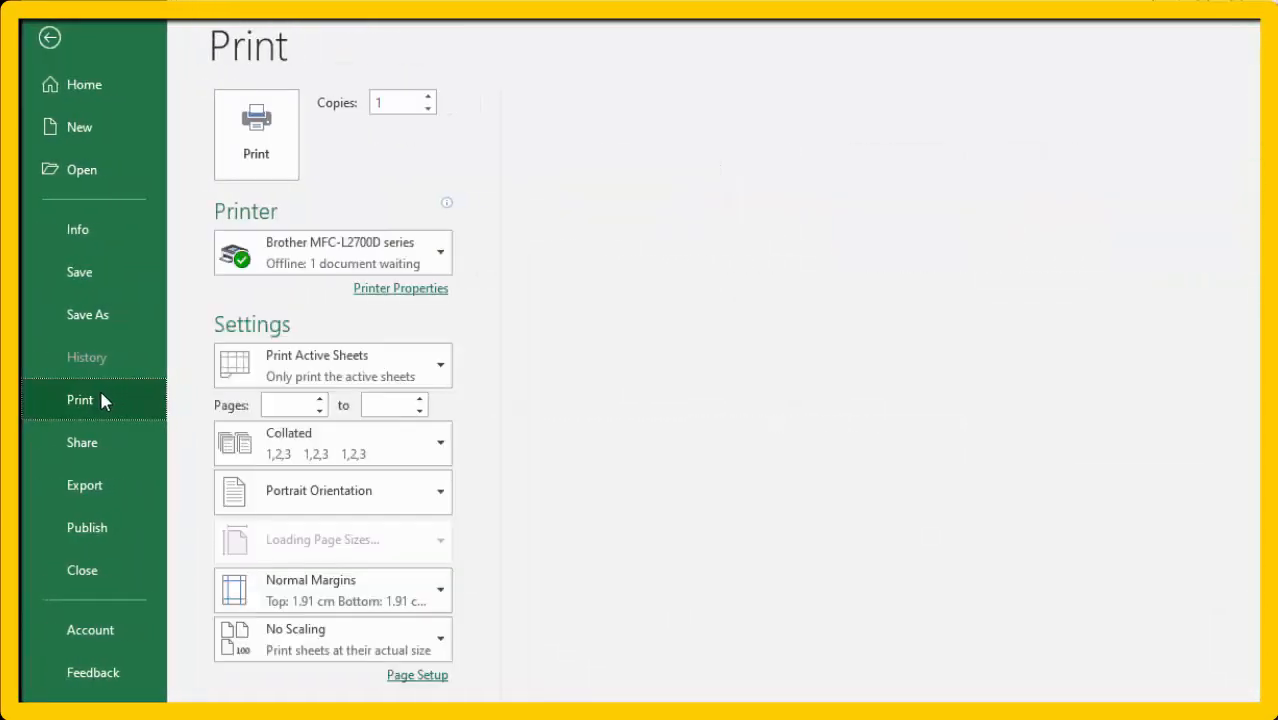